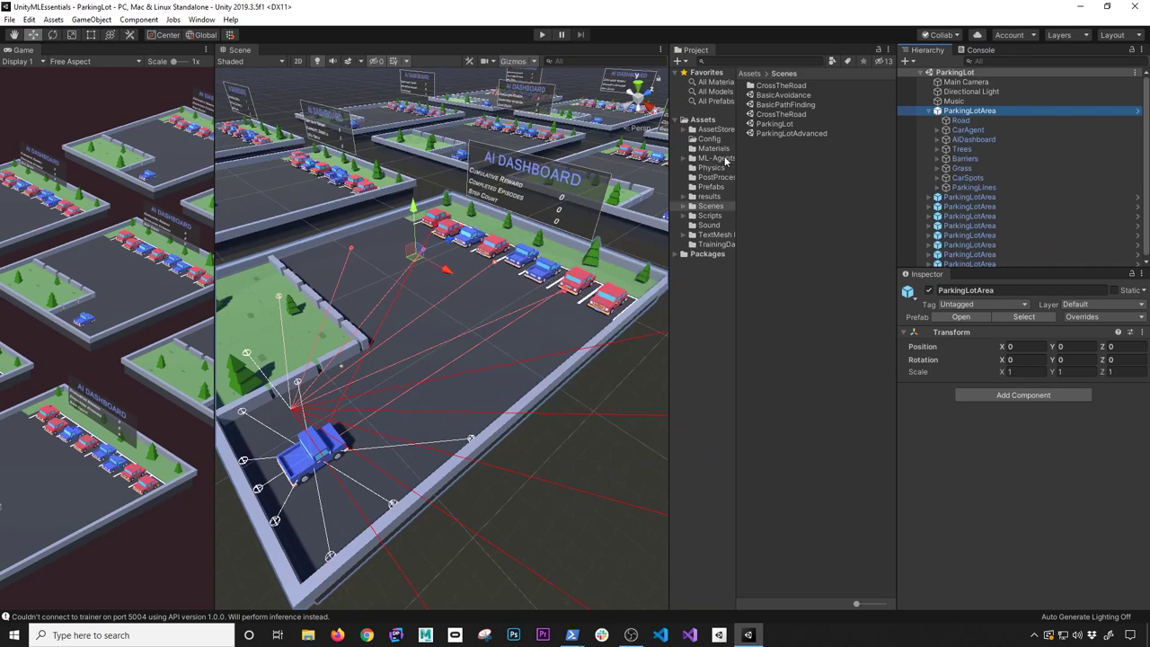
Show the Prefabs folder and open the ParkingLotArea prefab for editing.
{"action": "left_click", "coordinate": [722, 188]}
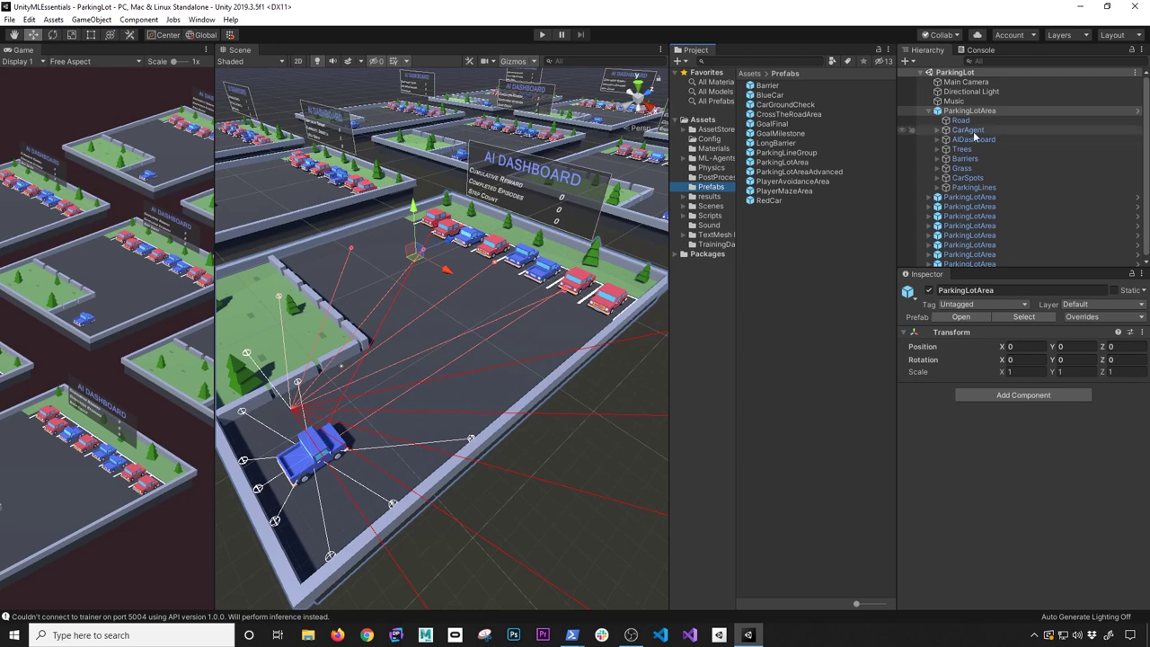
{"action": "left_click", "coordinate": [1139, 114]}
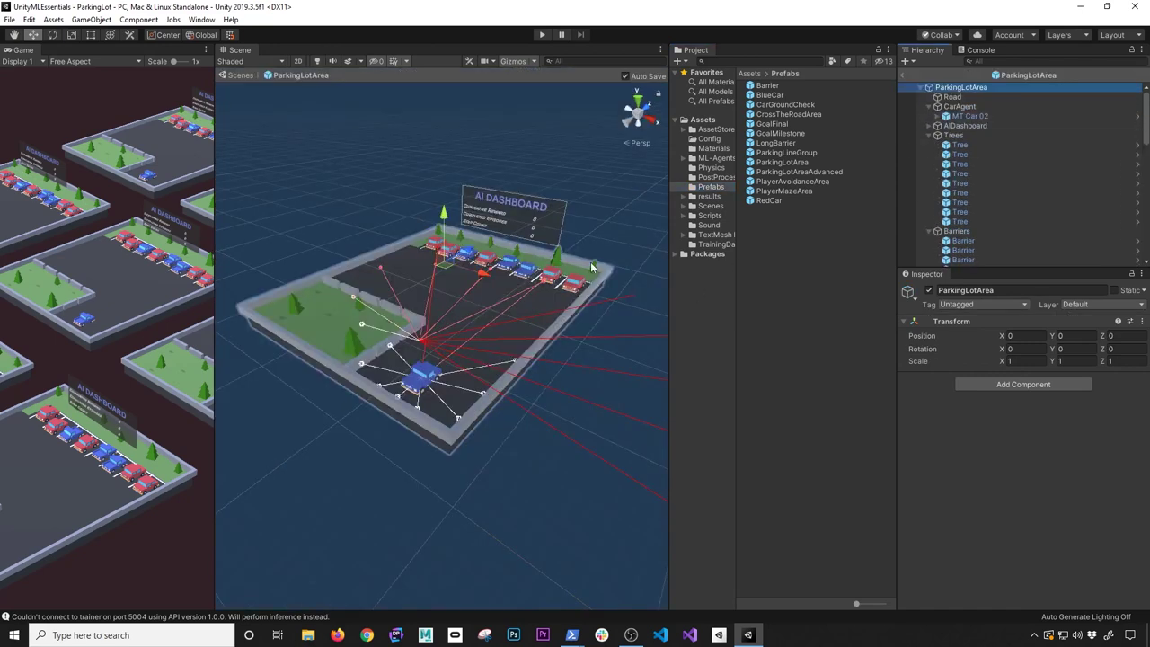
{"action": "left_click_drag", "start_coordinate": [531, 242], "coordinate": [770, 305], "text": "alt"}
{"action": "scroll", "coordinate": [742, 328], "scroll_direction": "up", "scroll_amount": 5}
{"action": "middle_click_drag", "start_coordinate": [742, 328], "coordinate": [695, 348]}
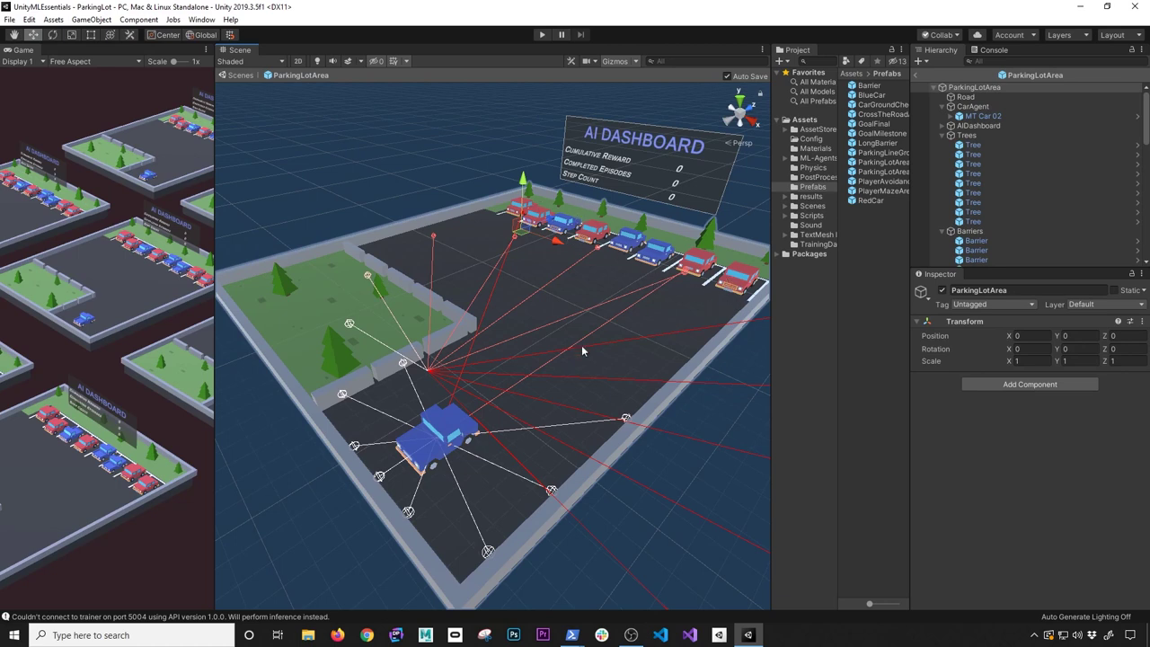
Return to the ParkingLot scene to view the ParkingLotArea copies, and reopen the first copy's prefab.
{"action": "left_click", "coordinate": [945, 90]}
{"action": "left_click", "coordinate": [918, 76]}
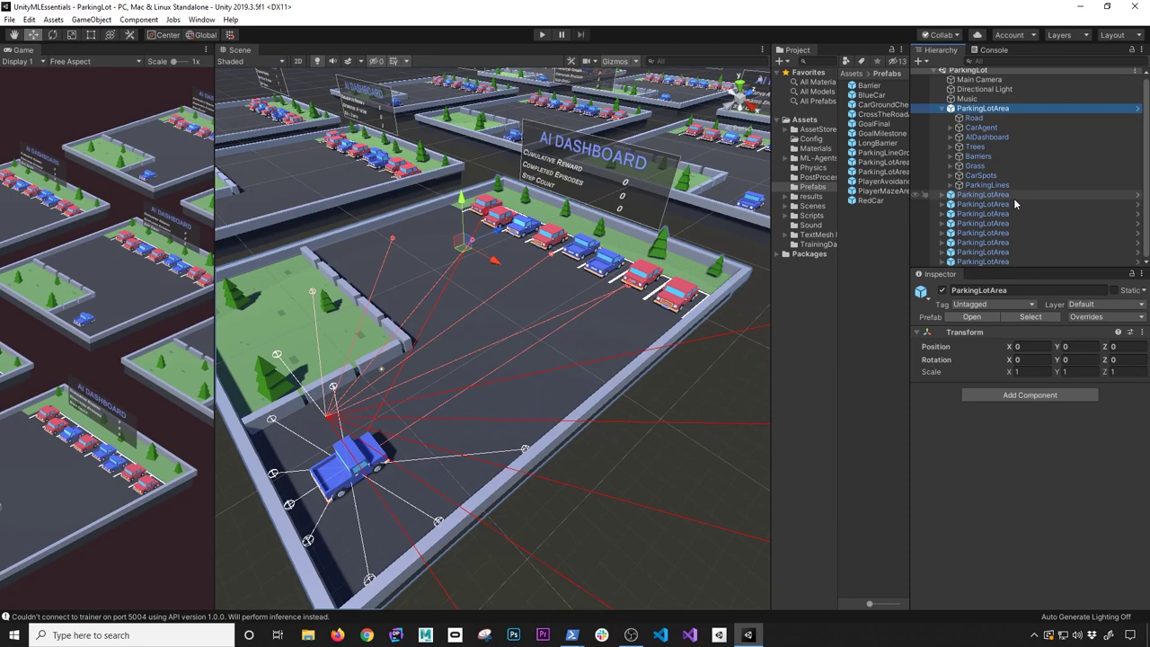
{"action": "double_click", "coordinate": [974, 108]}
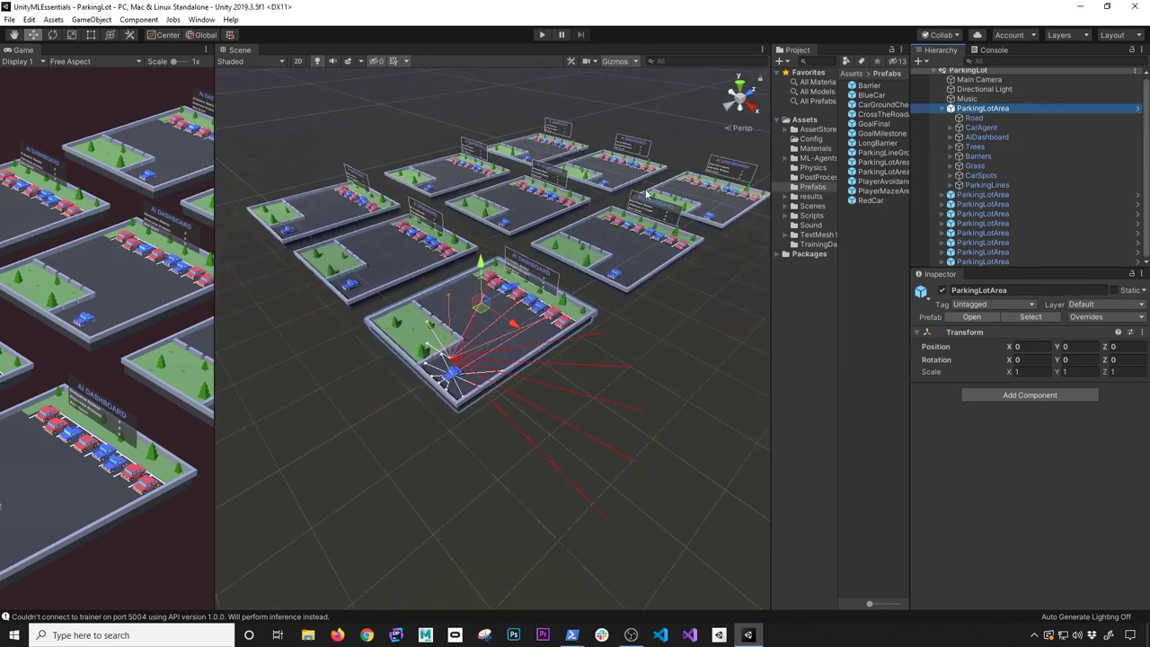
{"action": "left_click", "coordinate": [1136, 111]}
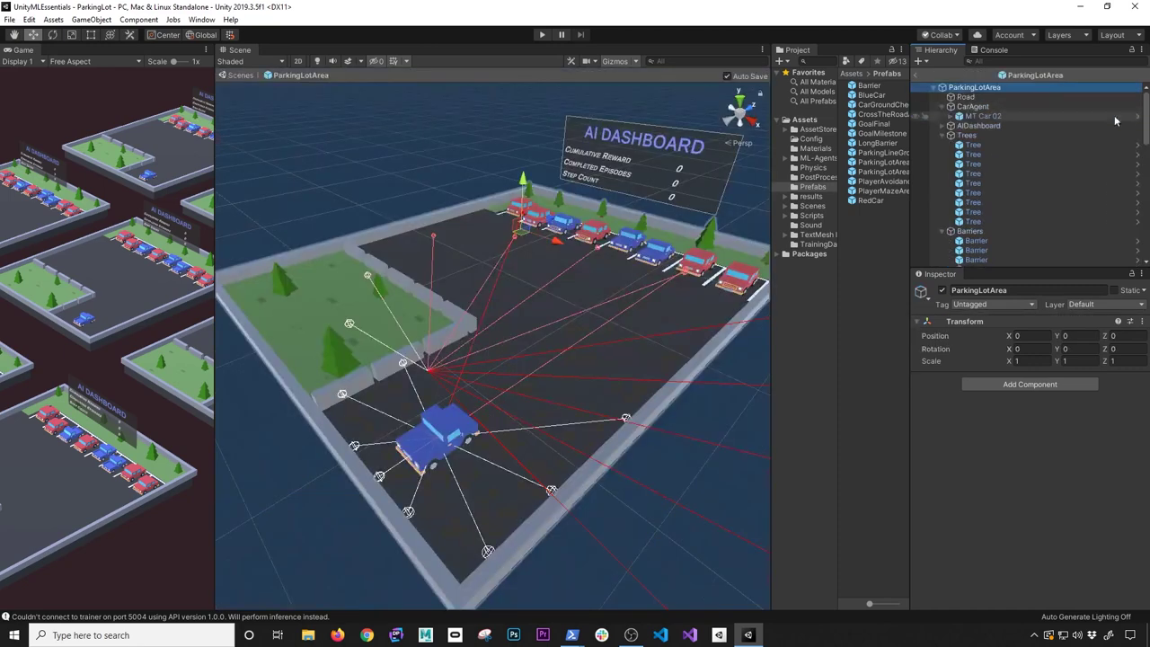
Select the Road object in the ParkingLotArea prefab, try raising it, and undo the move.
{"action": "left_click", "coordinate": [972, 106]}
{"action": "left_click", "coordinate": [965, 96]}
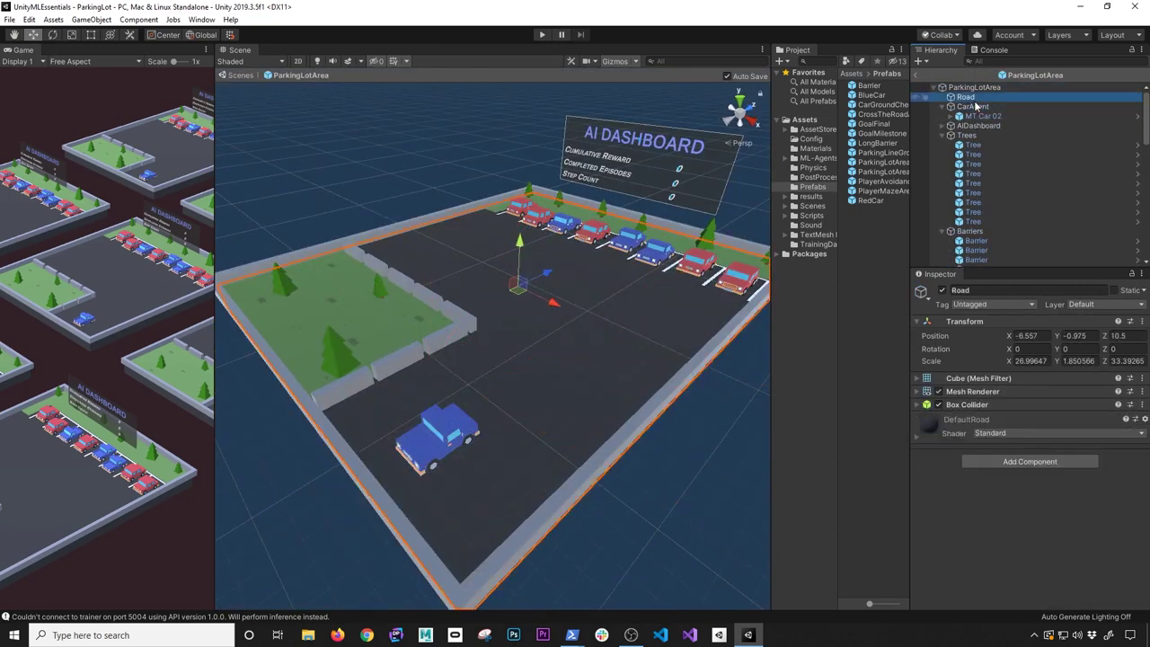
{"action": "left_click_drag", "start_coordinate": [524, 239], "coordinate": [533, 170]}
{"action": "key", "text": "ctrl+z"}
{"action": "key", "text": "ctrl+z"}
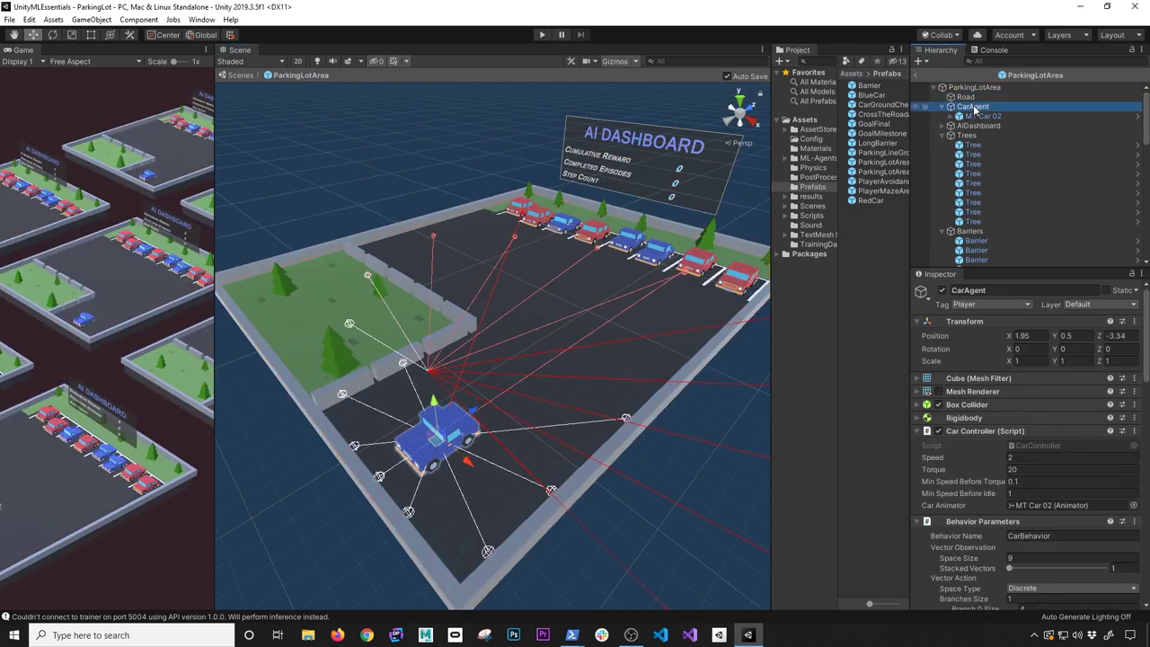
Move CarAgent forward along the Z axis to 0.72 and bring it back to -1.52.
{"action": "left_click_drag", "start_coordinate": [495, 370], "coordinate": [441, 341], "text": "alt"}
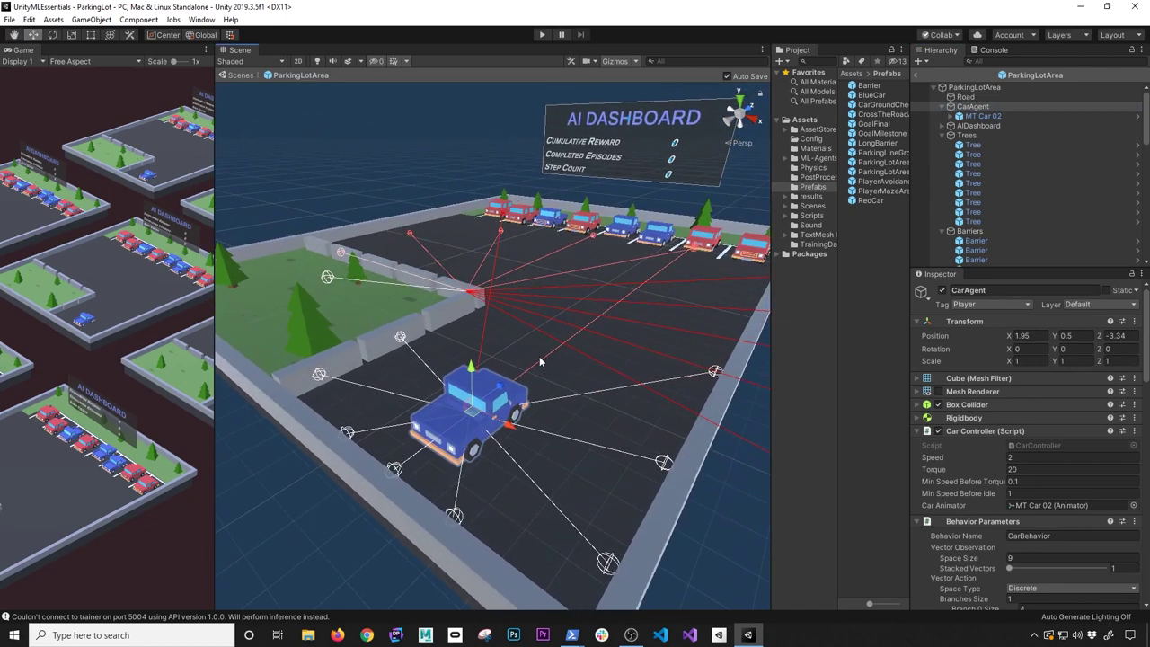
{"action": "left_click_drag", "start_coordinate": [481, 395], "coordinate": [575, 301]}
{"action": "left_click_drag", "start_coordinate": [564, 345], "coordinate": [454, 377]}
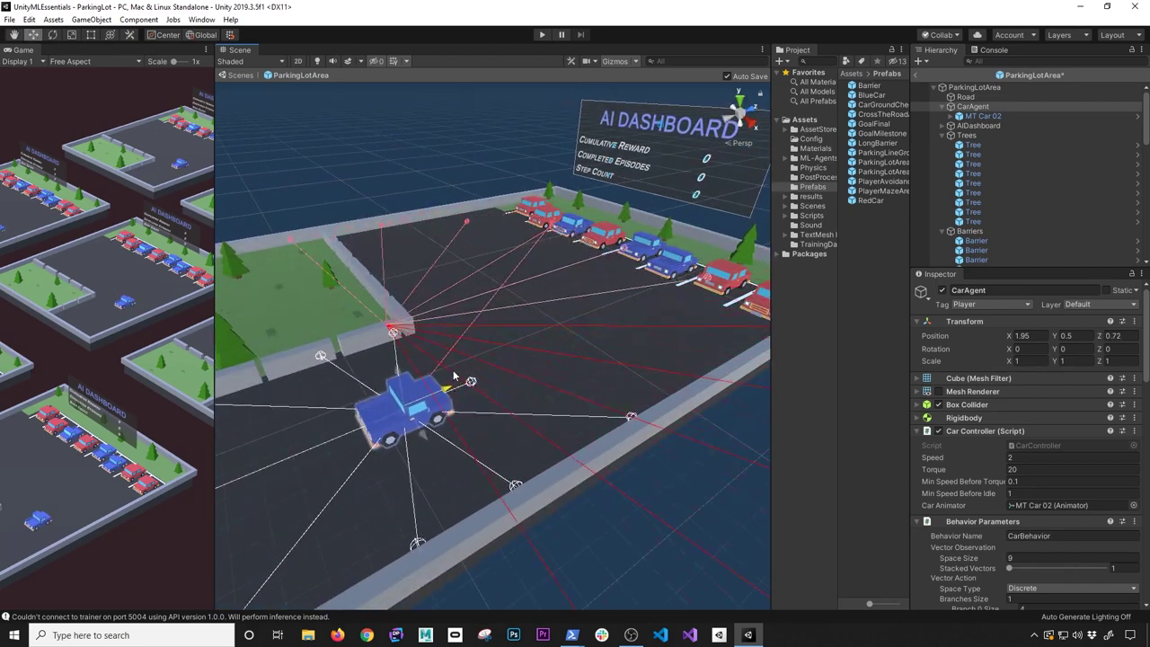
{"action": "key", "text": "ctrl+z"}
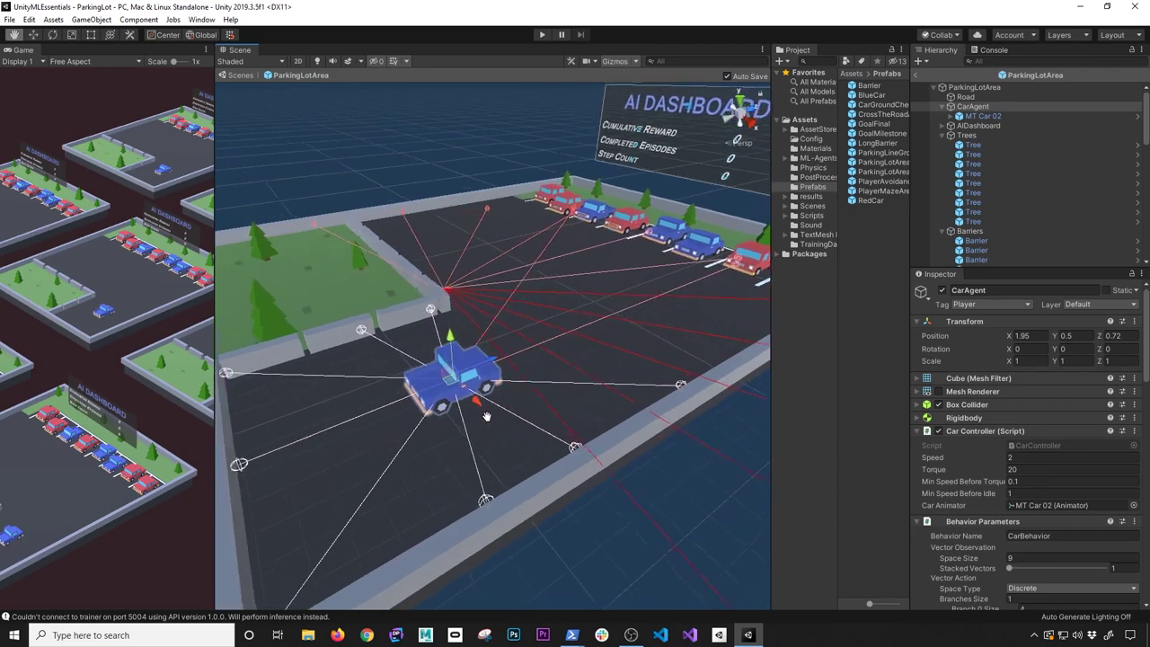
{"action": "key", "text": "ctrl+z"}
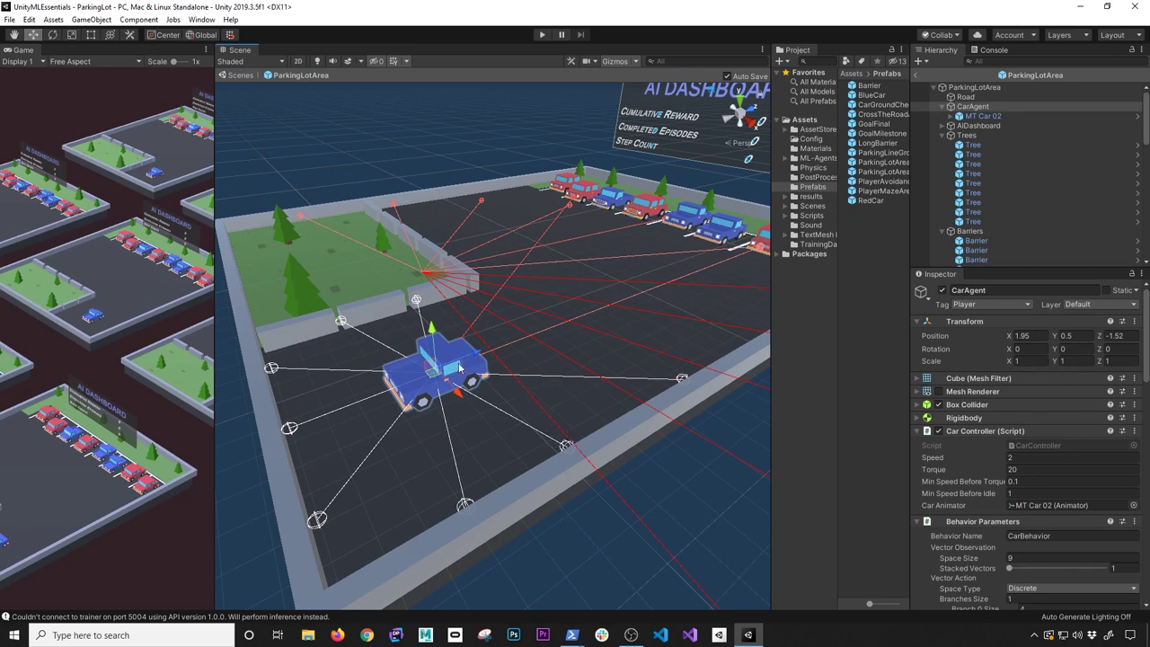
Move CarAgent toward the parked cars along the Z axis to 0.22.
{"action": "right_click_drag", "start_coordinate": [512, 354], "coordinate": [641, 275]}
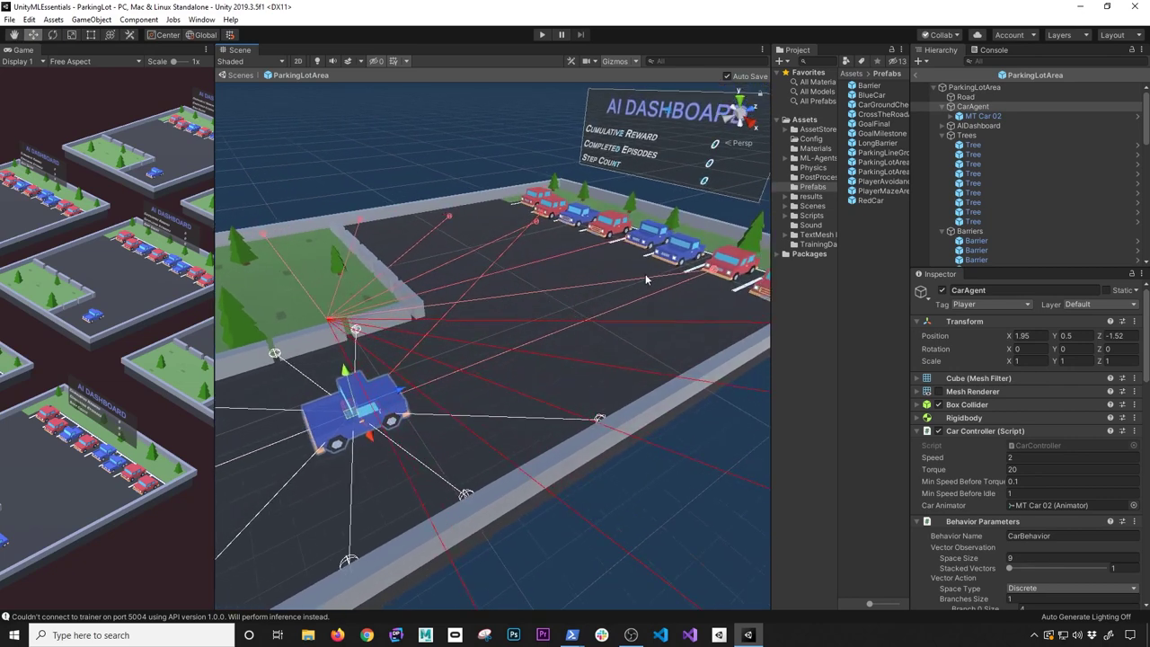
{"action": "scroll", "coordinate": [628, 281], "scroll_direction": "down", "scroll_amount": 3}
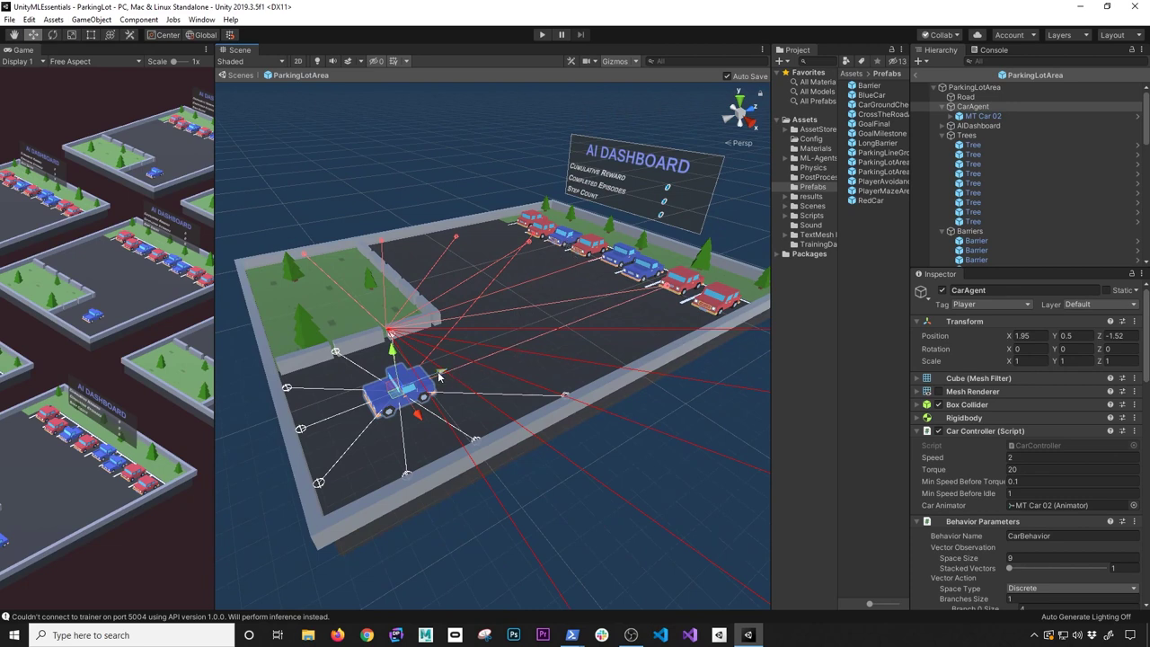
{"action": "left_click_drag", "start_coordinate": [440, 378], "coordinate": [447, 371]}
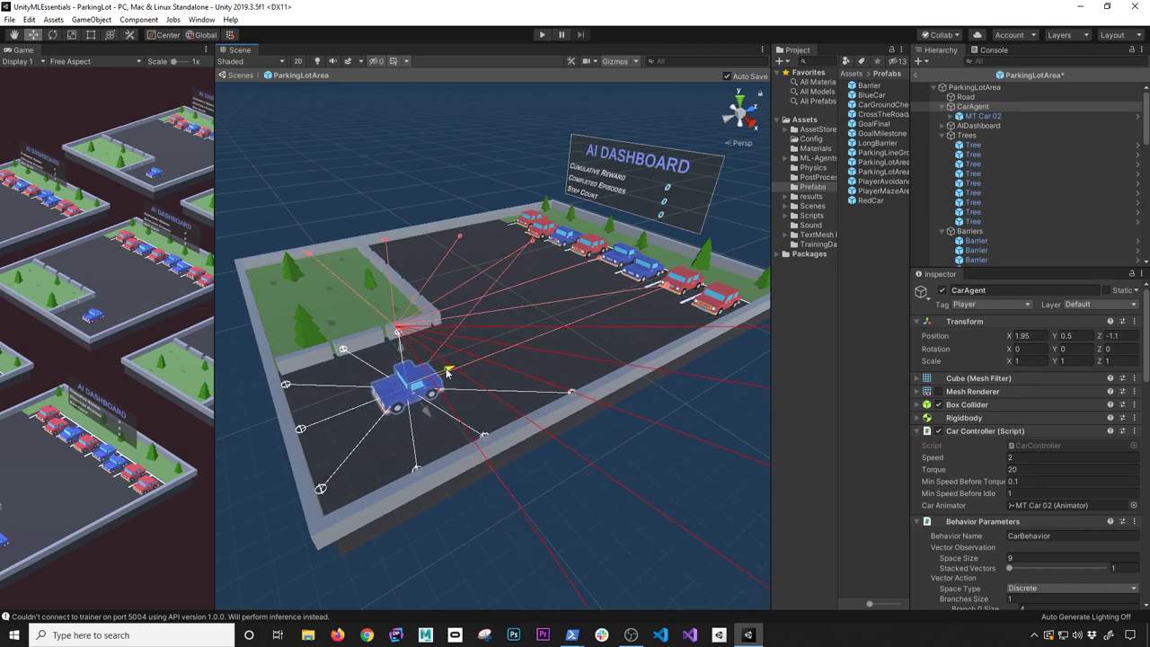
{"action": "left_click_drag", "start_coordinate": [447, 370], "coordinate": [471, 361]}
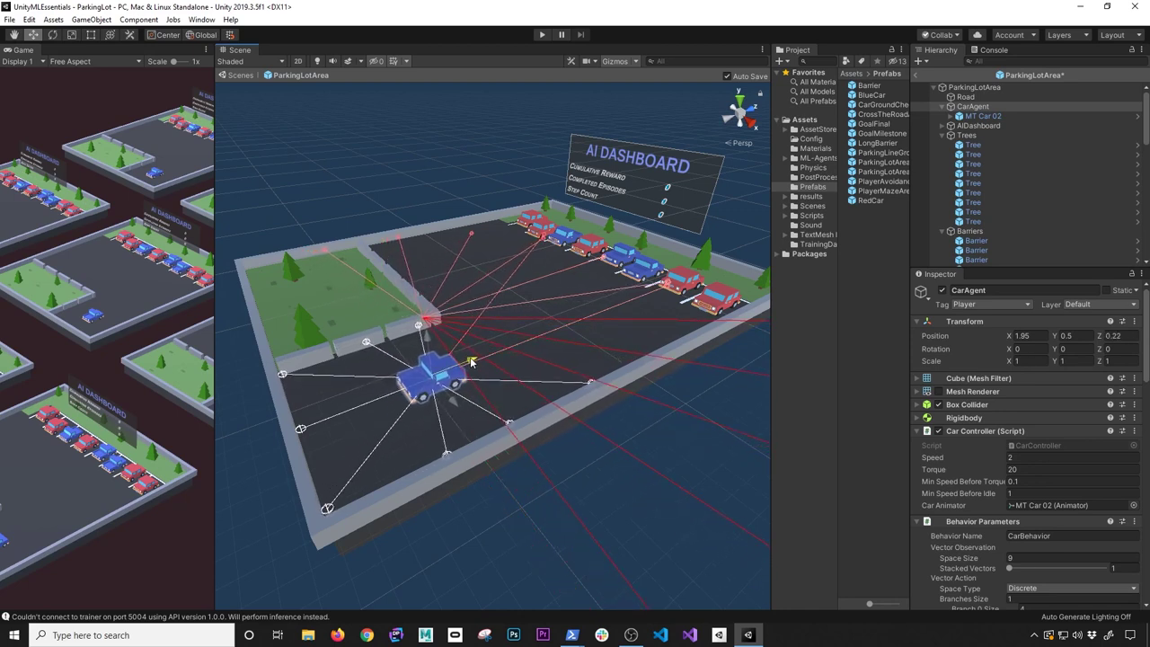
Examine CarAgent's ray perception sensor, Decision Requester, Behavior Parameters and Max Step setting.
{"action": "scroll", "coordinate": [1067, 507], "scroll_direction": "down", "scroll_amount": 15}
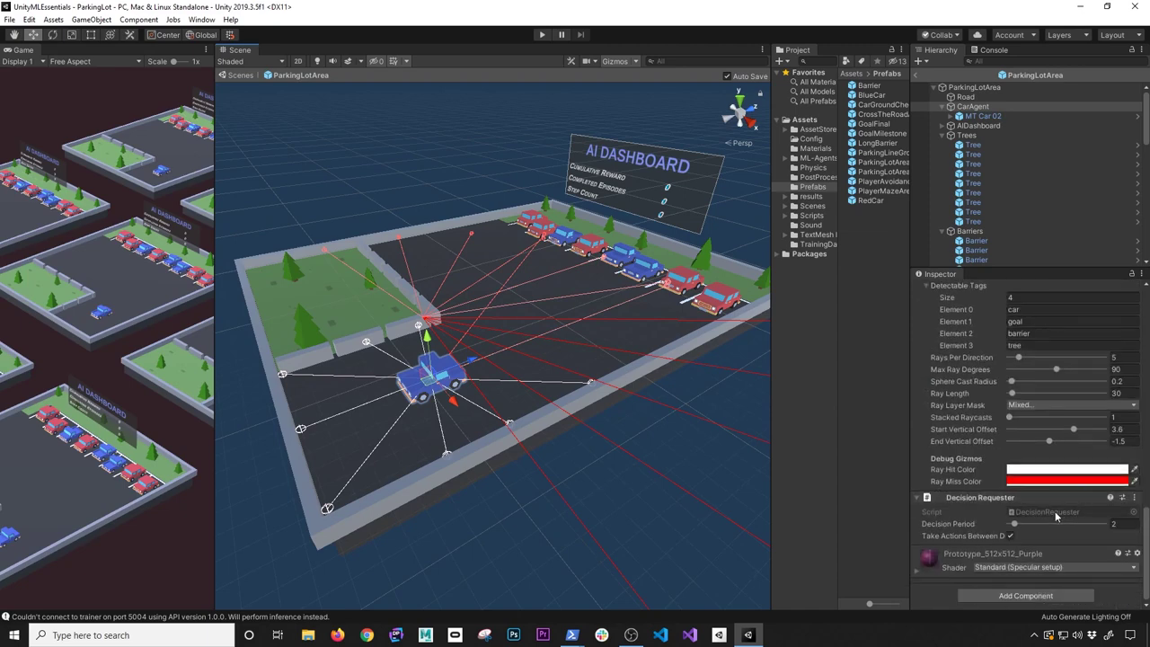
{"action": "scroll", "coordinate": [1048, 498], "scroll_direction": "up", "scroll_amount": 8}
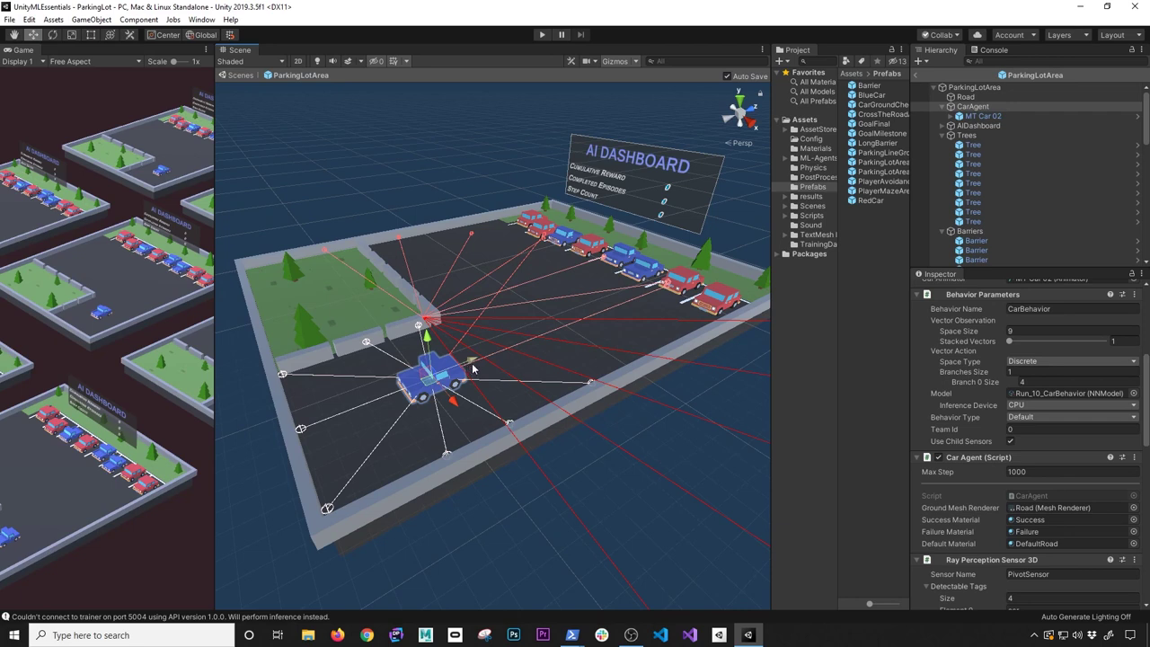
{"action": "left_click", "coordinate": [1014, 471]}
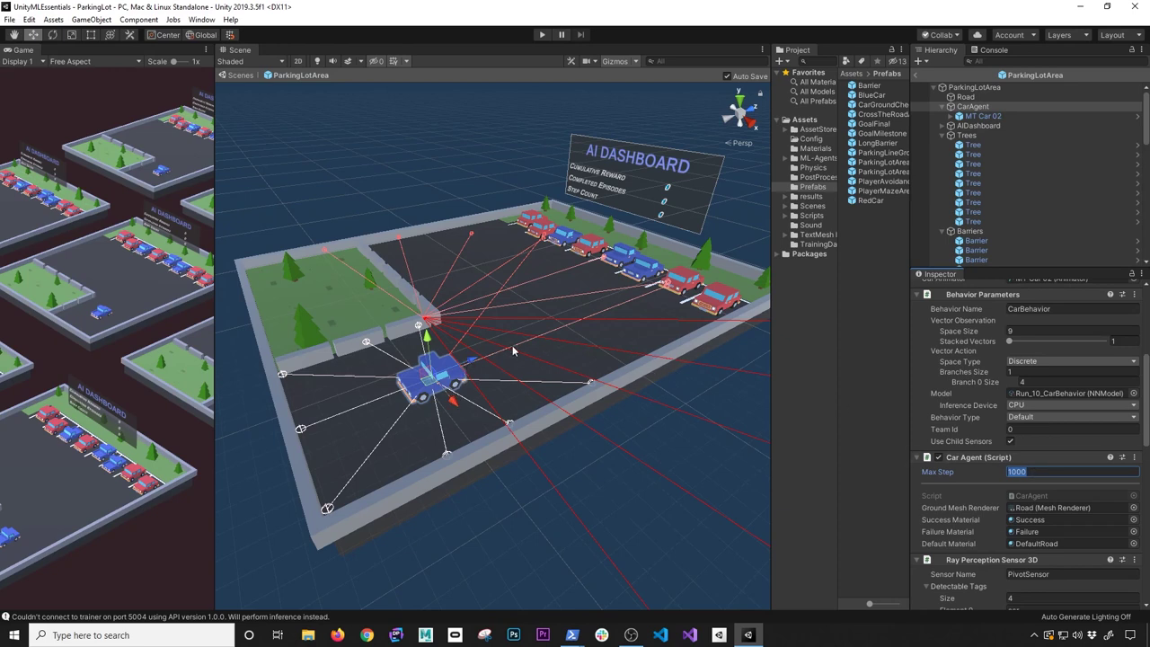
Try moving CarAgent farther toward the parked cars, and return to its Max Step value.
{"action": "left_click_drag", "start_coordinate": [476, 360], "coordinate": [518, 348]}
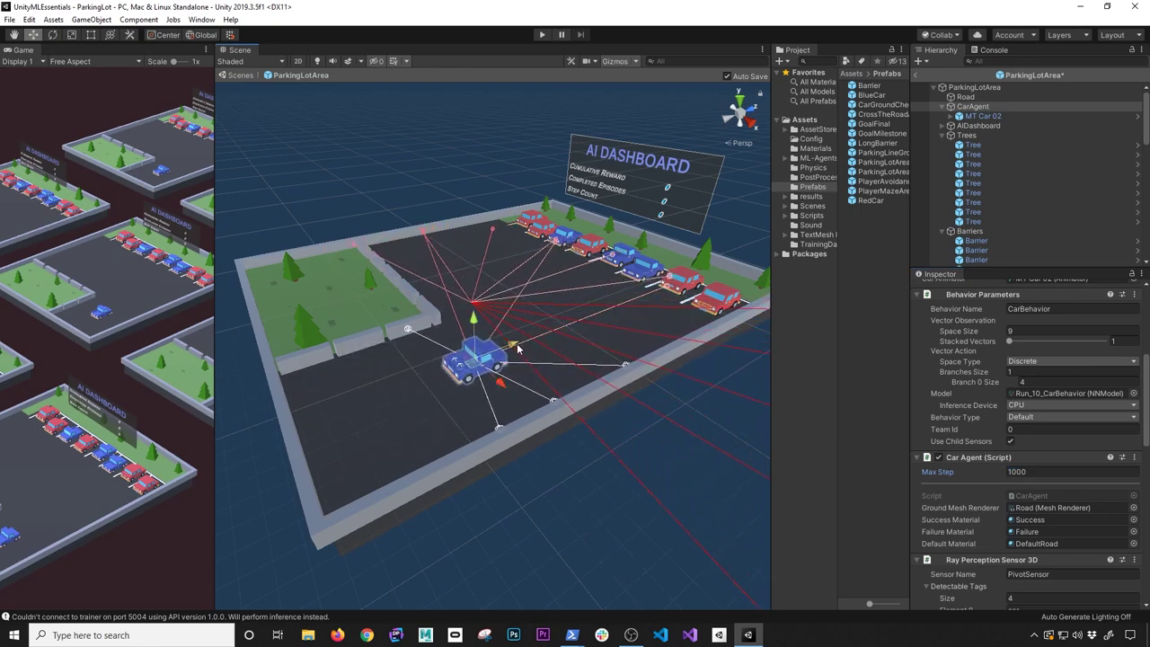
{"action": "left_click", "coordinate": [1037, 472]}
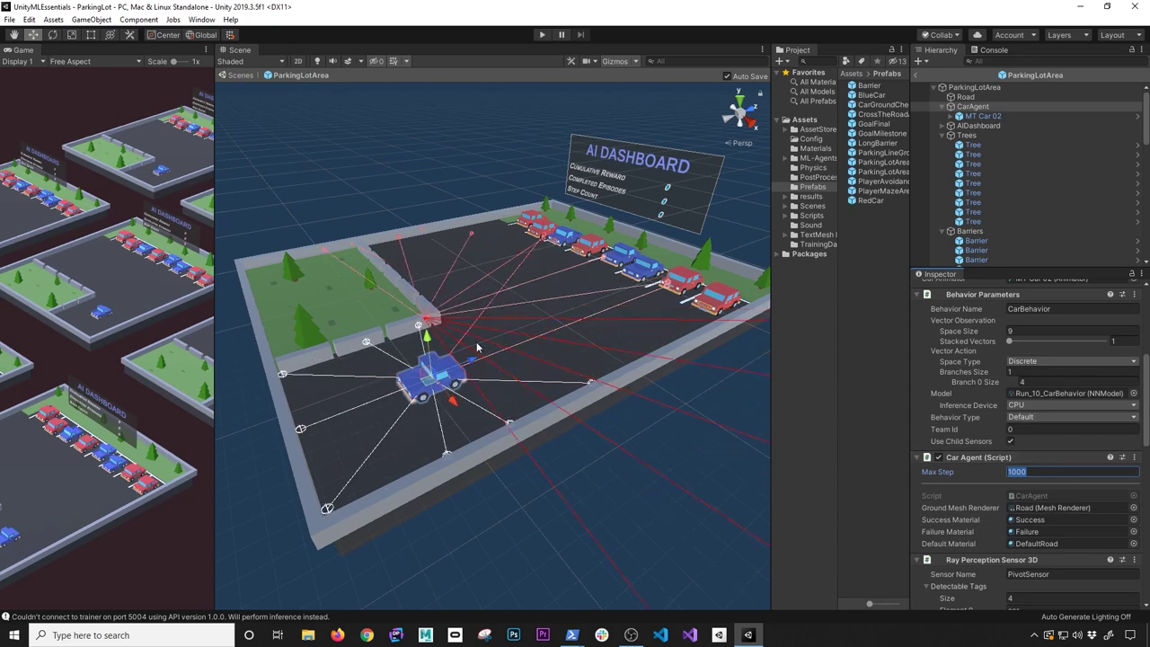
Expand CarAgent's Box Collider, examine its bounds around the car up close, and collapse the component.
{"action": "scroll", "coordinate": [442, 369], "scroll_direction": "up", "scroll_amount": 2}
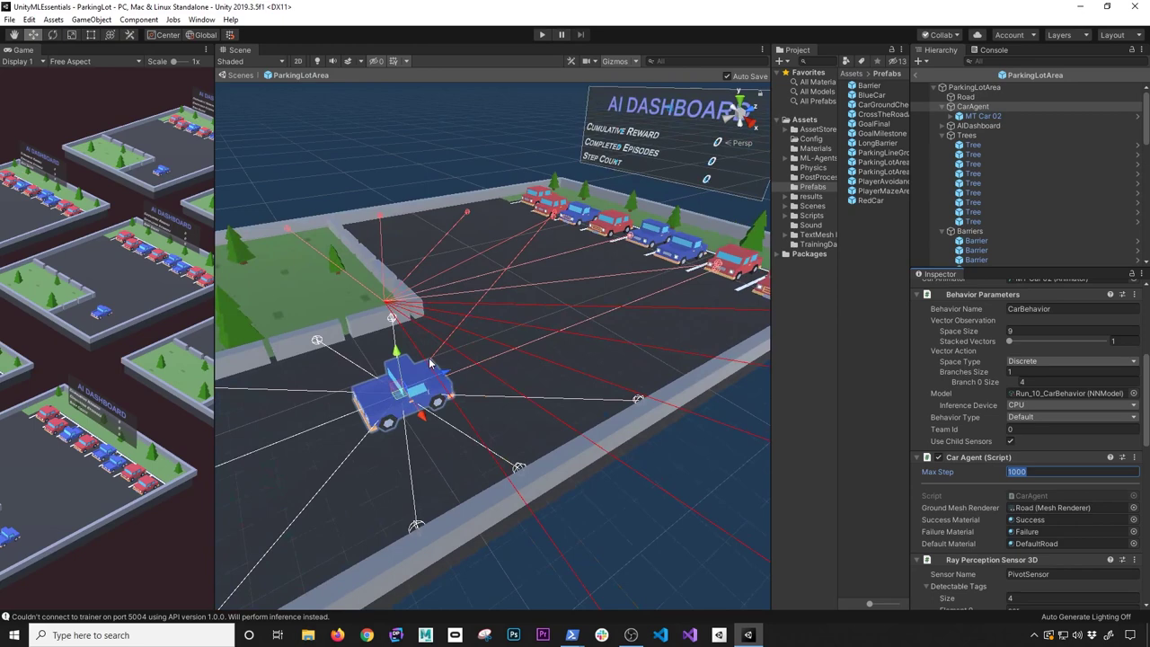
{"action": "key", "text": "f"}
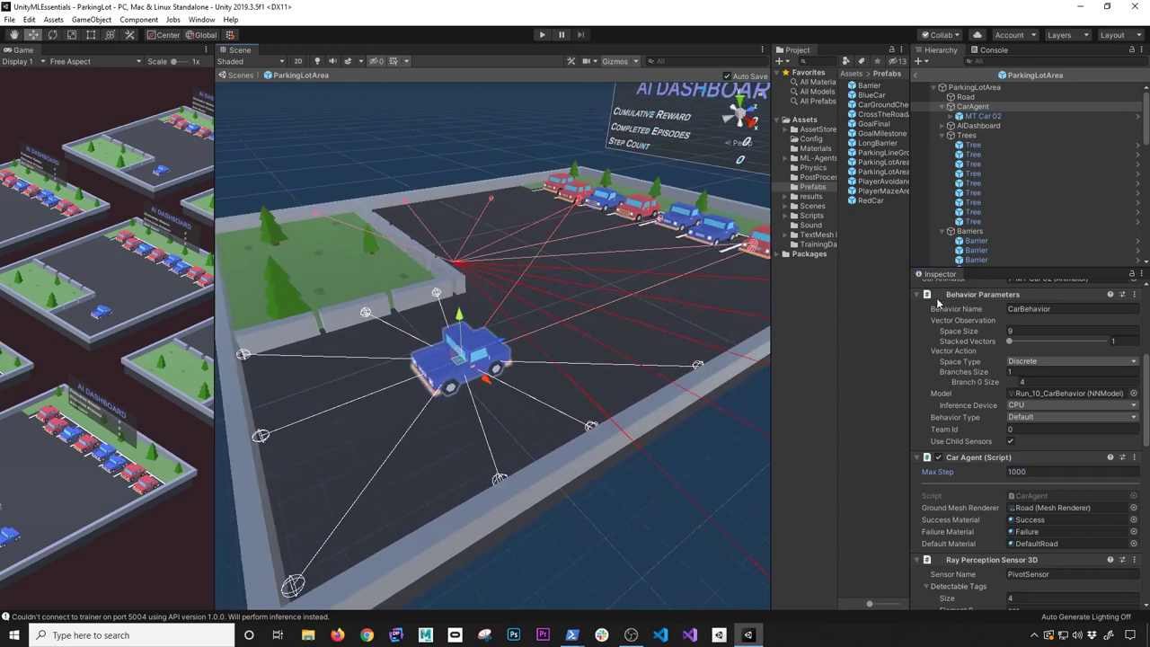
{"action": "scroll", "coordinate": [997, 315], "scroll_direction": "up", "scroll_amount": 3}
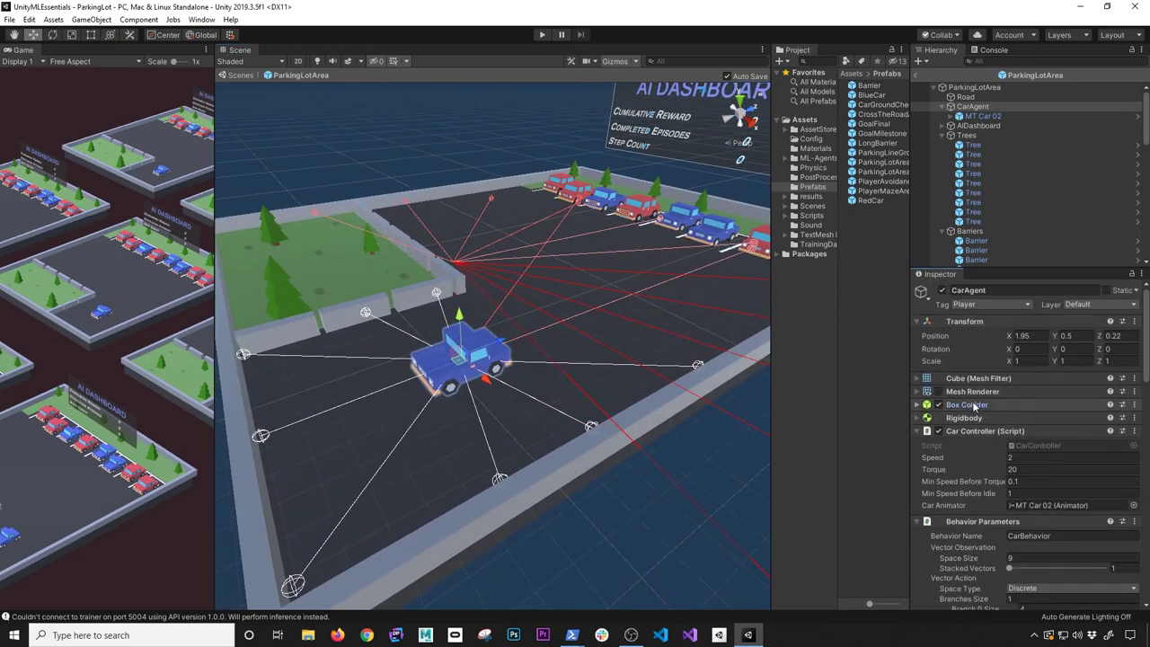
{"action": "left_click", "coordinate": [975, 405]}
{"action": "scroll", "coordinate": [493, 356], "scroll_direction": "up", "scroll_amount": 3}
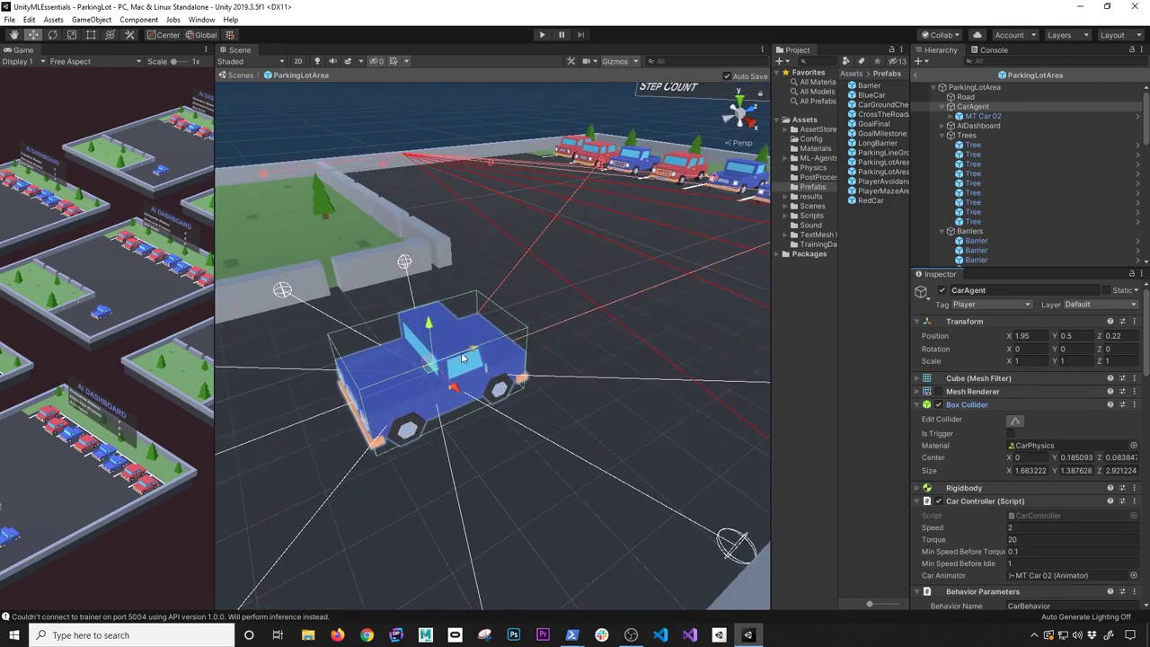
{"action": "scroll", "coordinate": [473, 353], "scroll_direction": "down", "scroll_amount": 3}
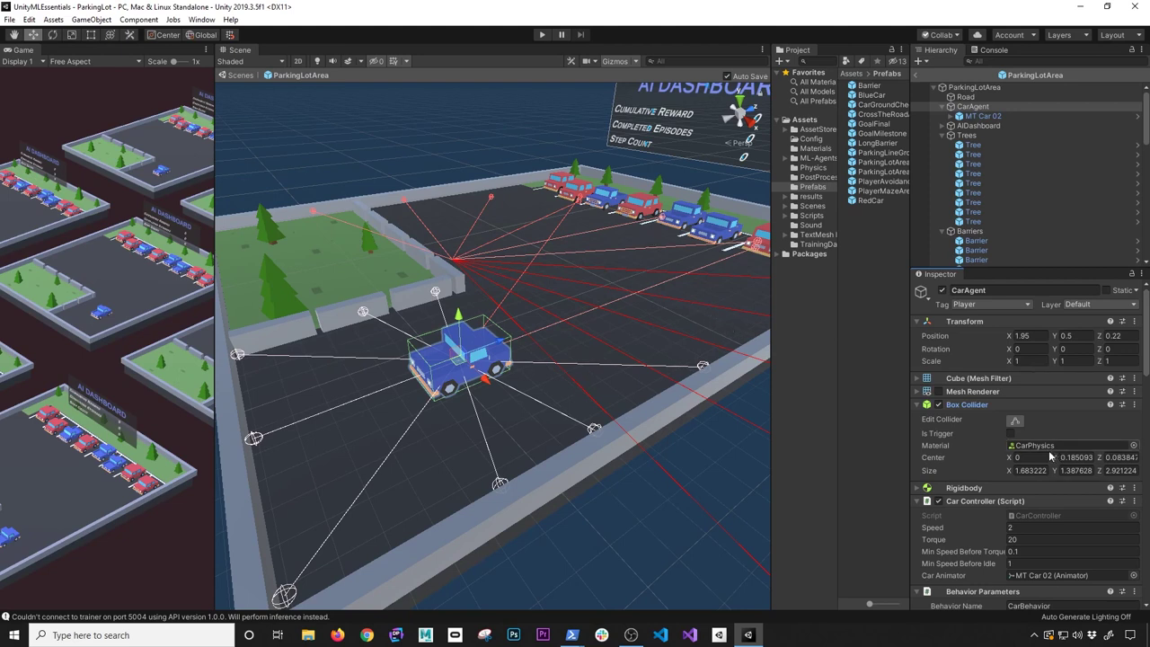
{"action": "left_click", "coordinate": [988, 405]}
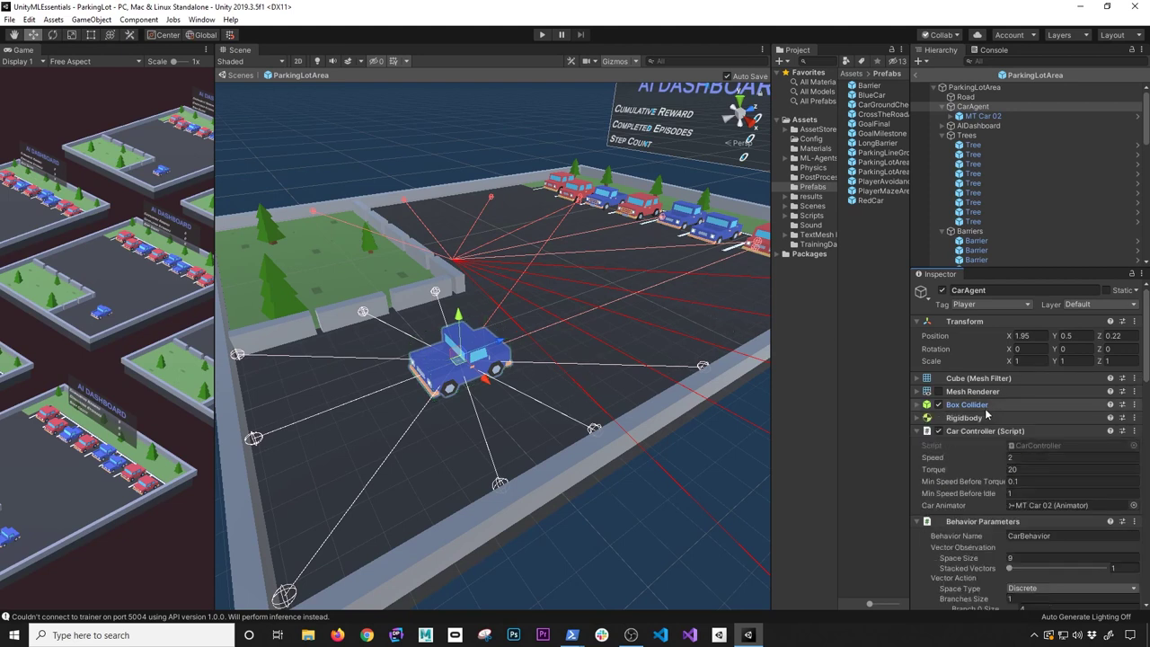
Expand CarAgent's Rigidbody settings and move the car along the Z axis, saving the prefab at -0.76 and ending at -1.52.
{"action": "left_click", "coordinate": [965, 417]}
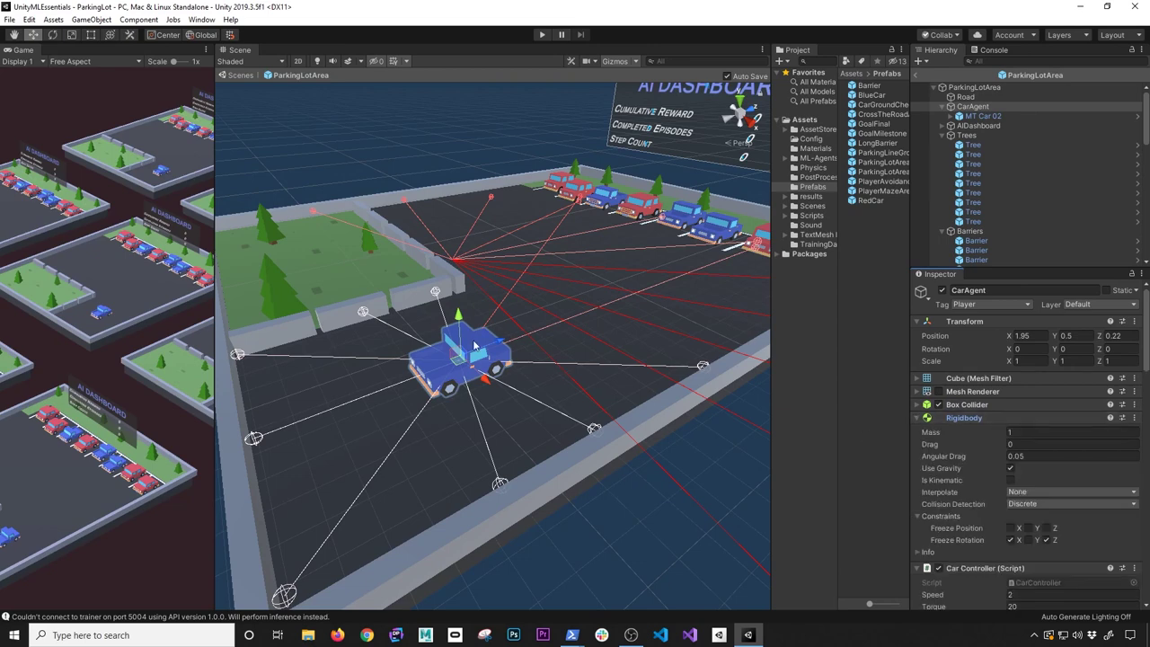
{"action": "left_click_drag", "start_coordinate": [501, 347], "coordinate": [471, 349]}
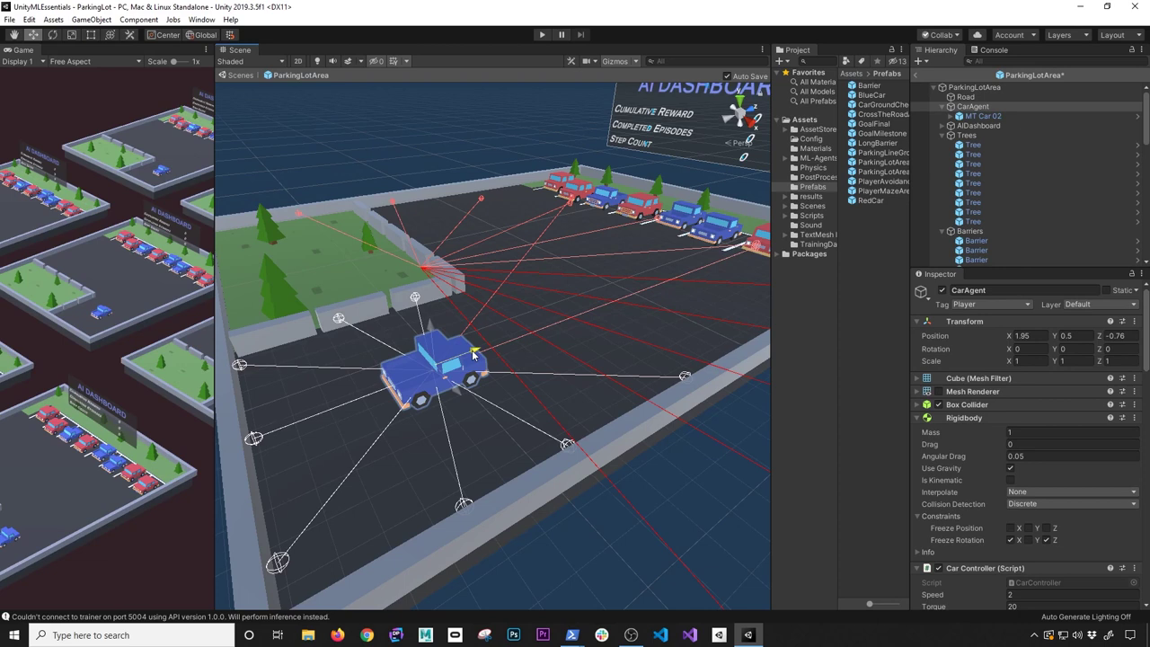
{"action": "left_click_drag", "start_coordinate": [472, 350], "coordinate": [472, 350]}
{"action": "key", "text": "ctrl+s"}
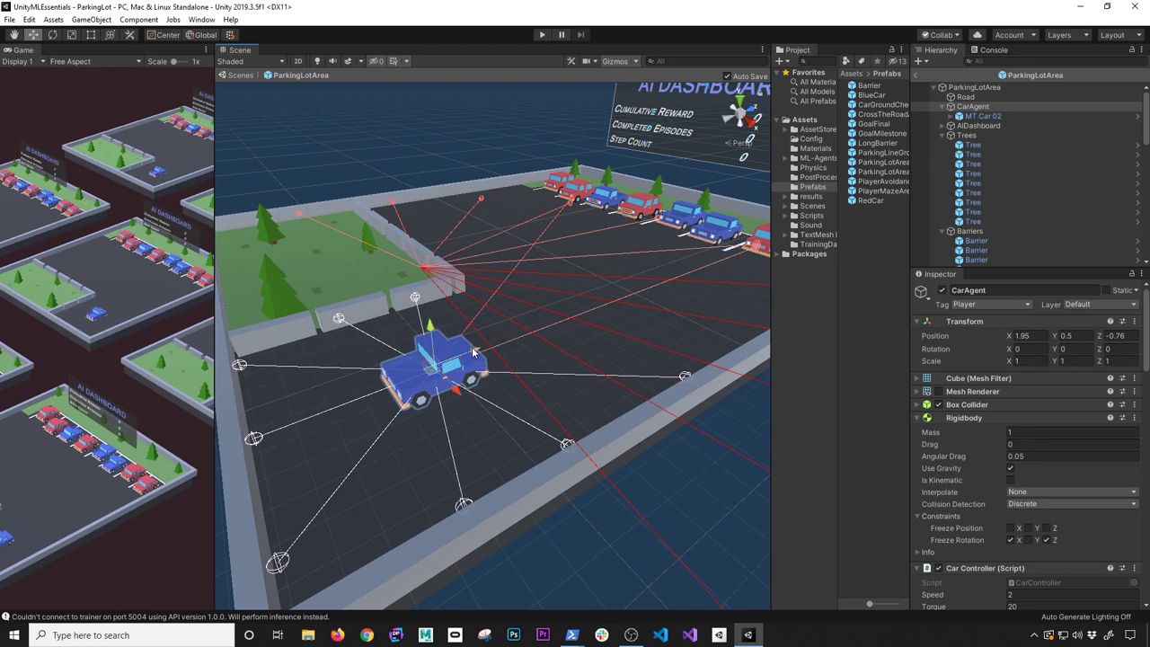
{"action": "left_click_drag", "start_coordinate": [474, 348], "coordinate": [440, 377]}
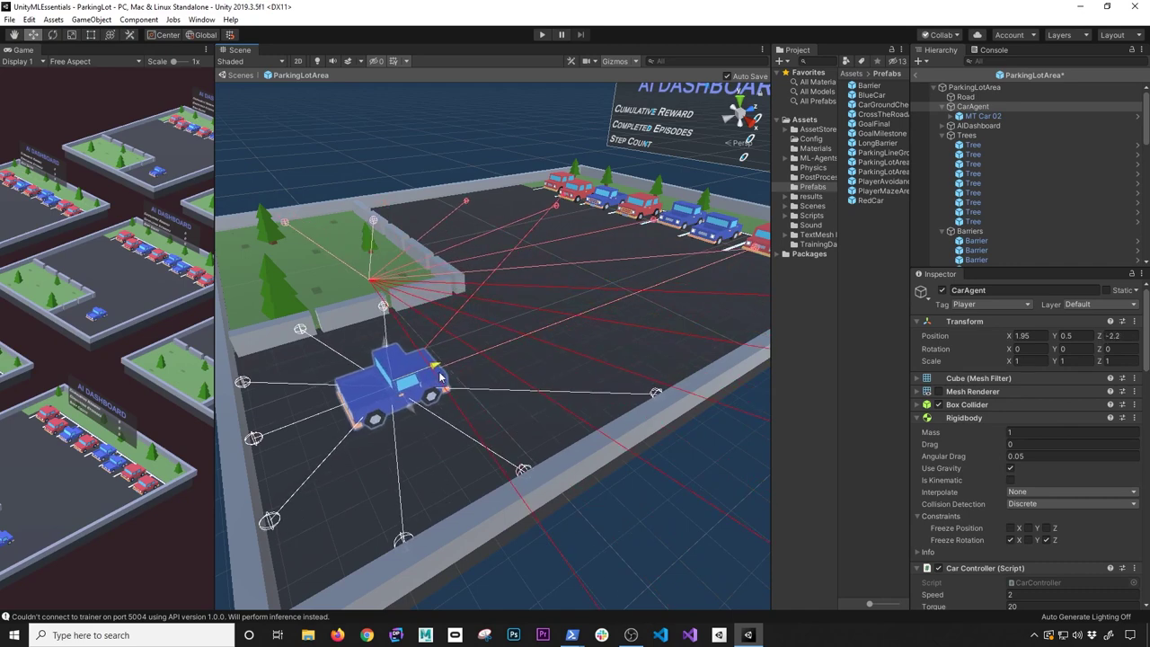
{"action": "left_click_drag", "start_coordinate": [440, 377], "coordinate": [440, 377]}
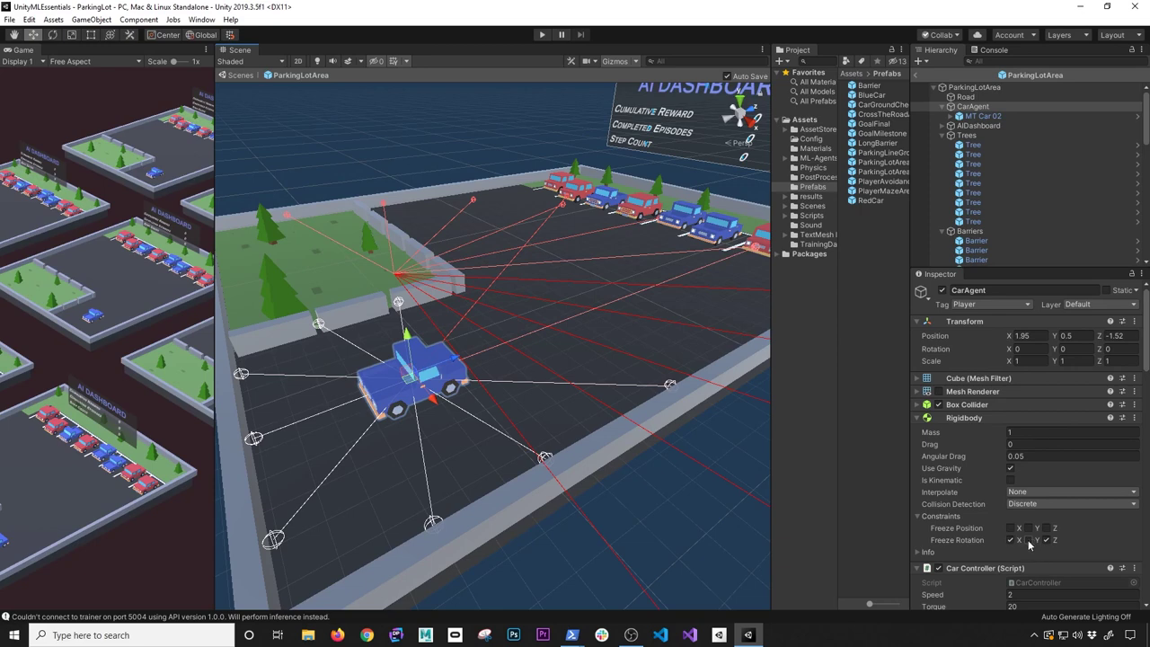
Try rotating CarAgent about 18 degrees around the Y axis, and undo the rotation.
{"action": "key", "text": "e"}
{"action": "mouse_move", "coordinate": [406, 405]}
{"action": "left_mouse_down"}
{"action": "mouse_move", "coordinate": [439, 406]}
{"action": "mouse_move", "coordinate": [371, 408]}
{"action": "mouse_move", "coordinate": [399, 395]}
{"action": "left_mouse_up"}
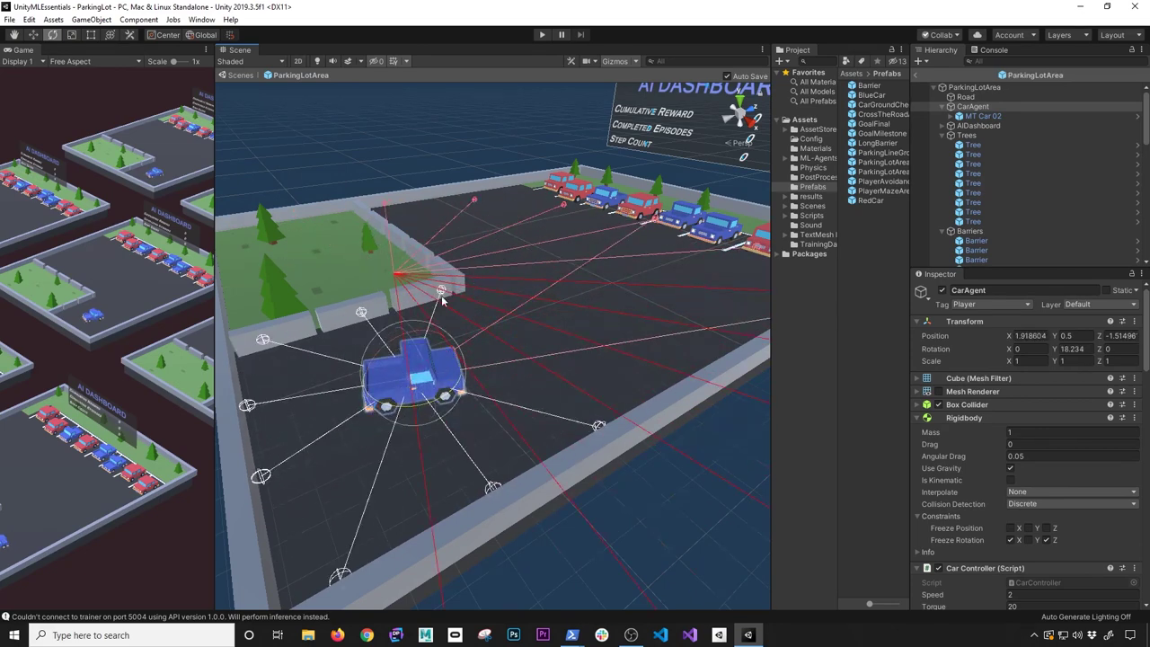
{"action": "key", "text": "ctrl+z"}
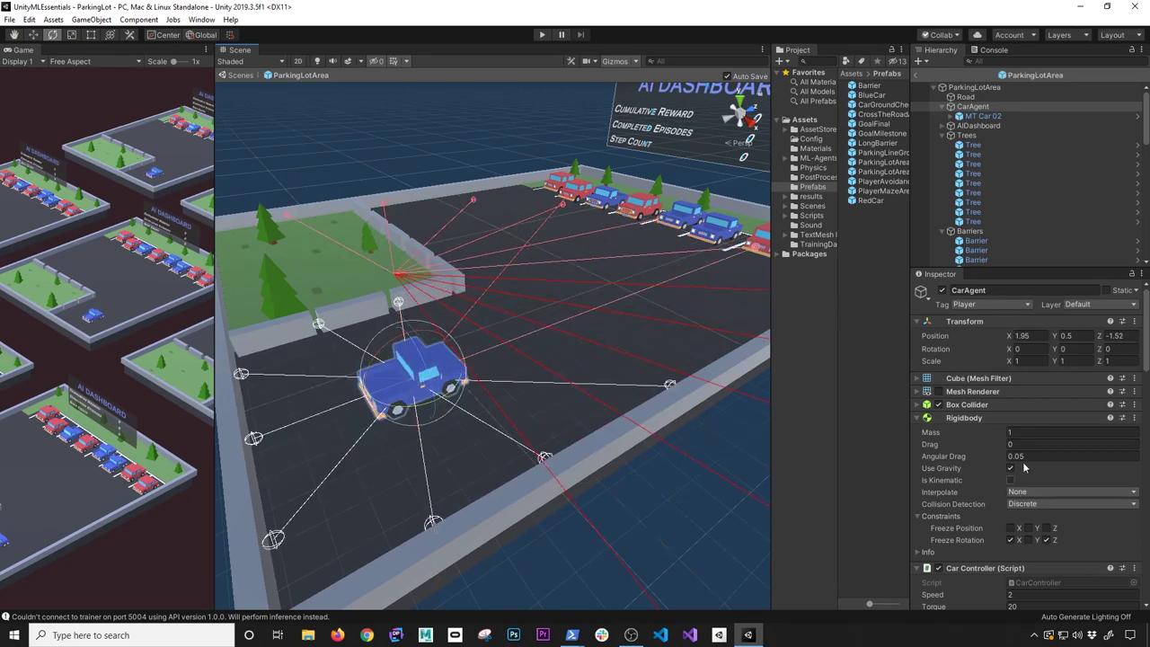
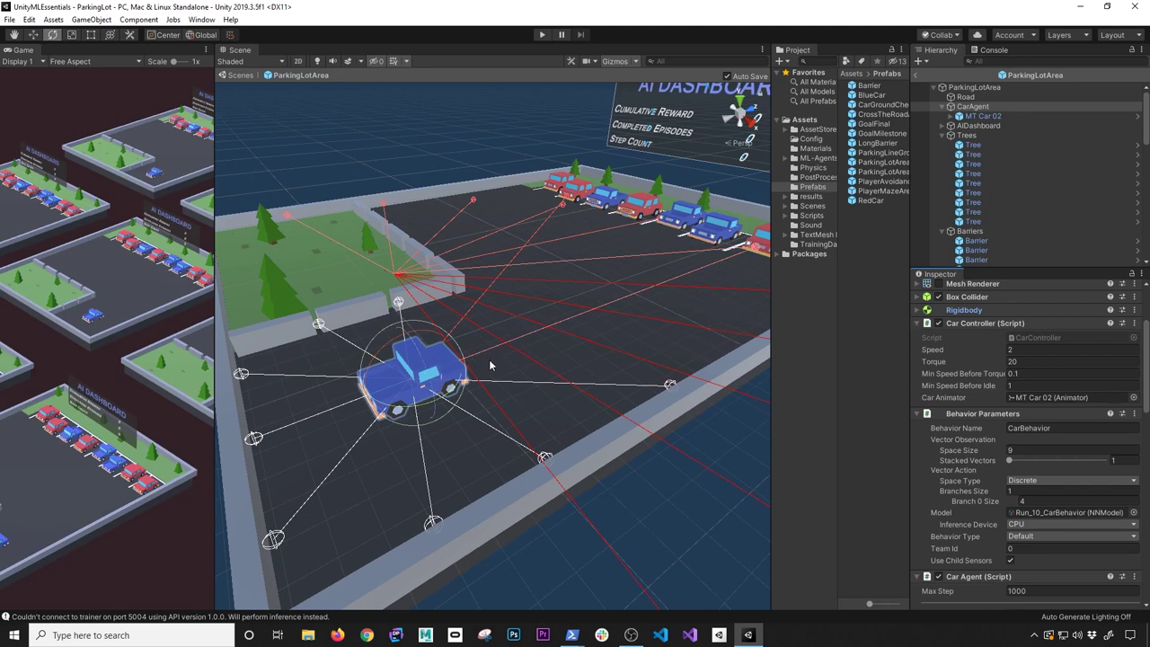
Try rotating CarAgent slightly around its Y axis in the ParkingLotArea prefab.
{"action": "scroll", "coordinate": [489, 371], "scroll_direction": "down", "scroll_amount": 2}
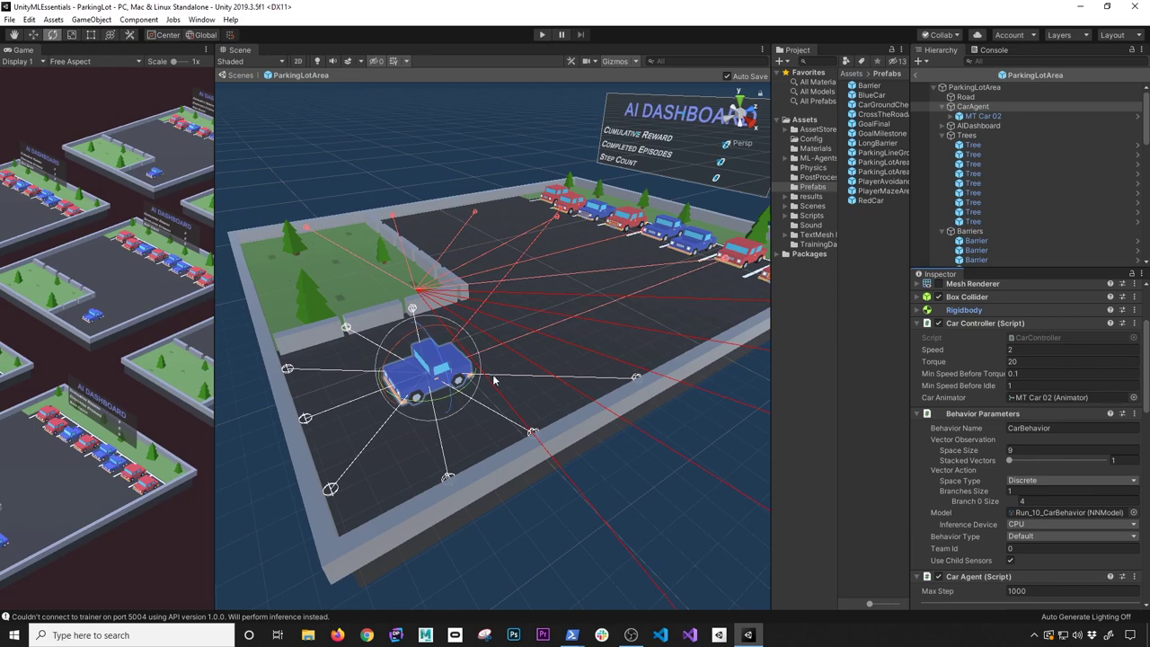
{"action": "scroll", "coordinate": [476, 379], "scroll_direction": "up", "scroll_amount": 3}
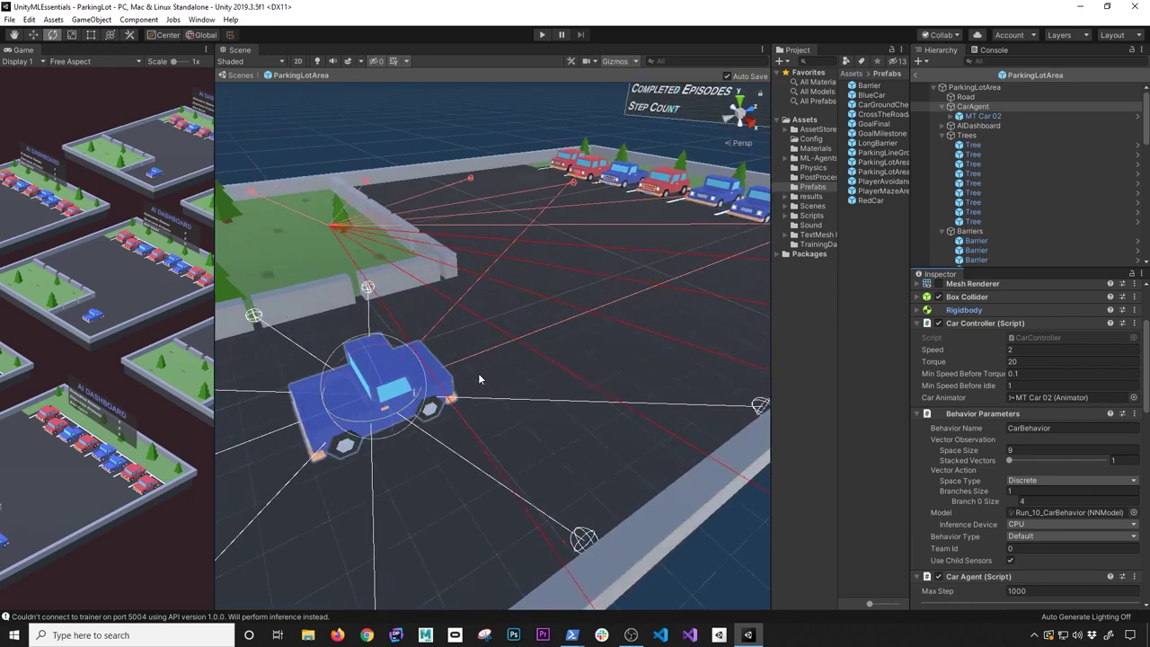
{"action": "scroll", "coordinate": [485, 375], "scroll_direction": "down", "scroll_amount": 2}
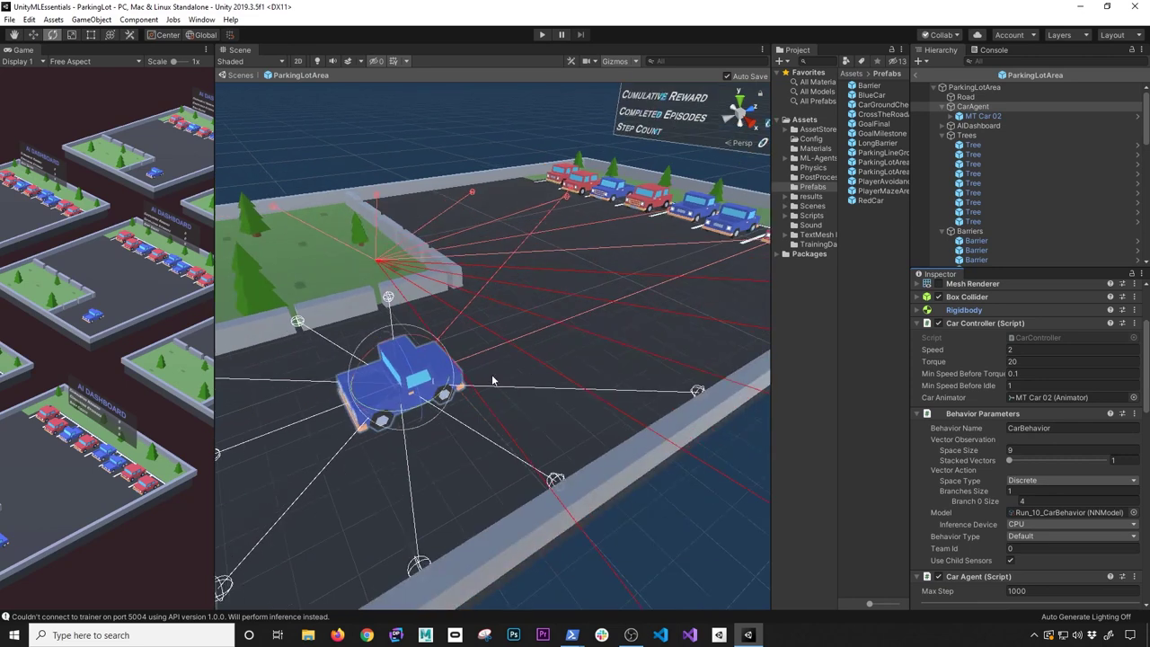
{"action": "scroll", "coordinate": [493, 384], "scroll_direction": "down", "scroll_amount": 2}
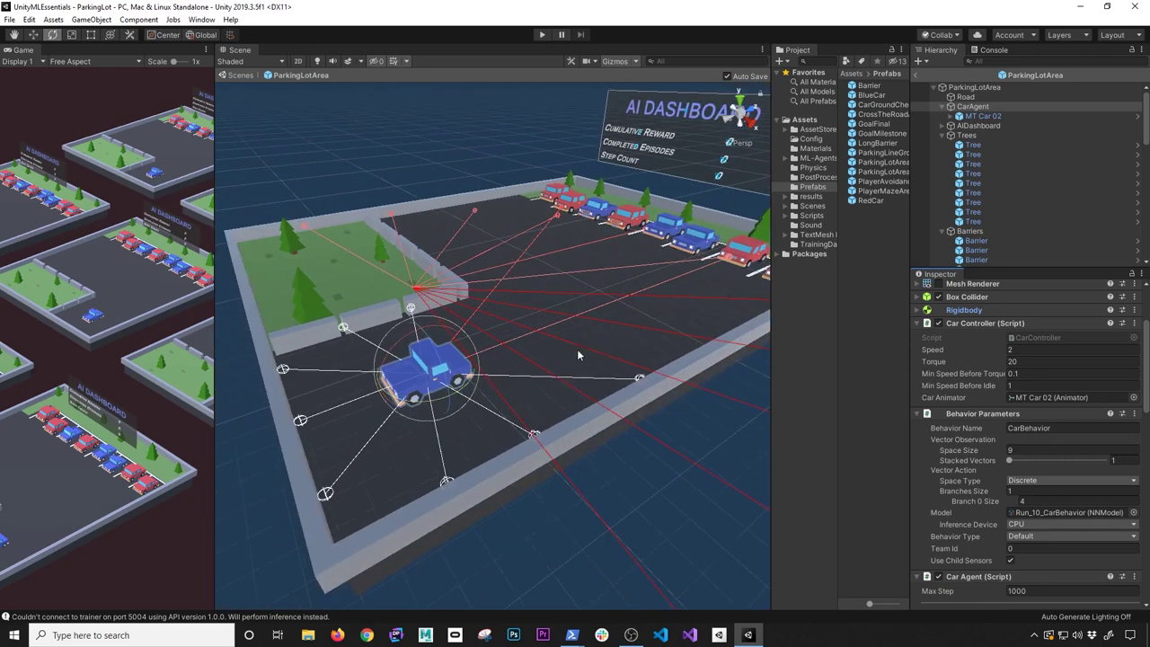
{"action": "key", "text": "w"}
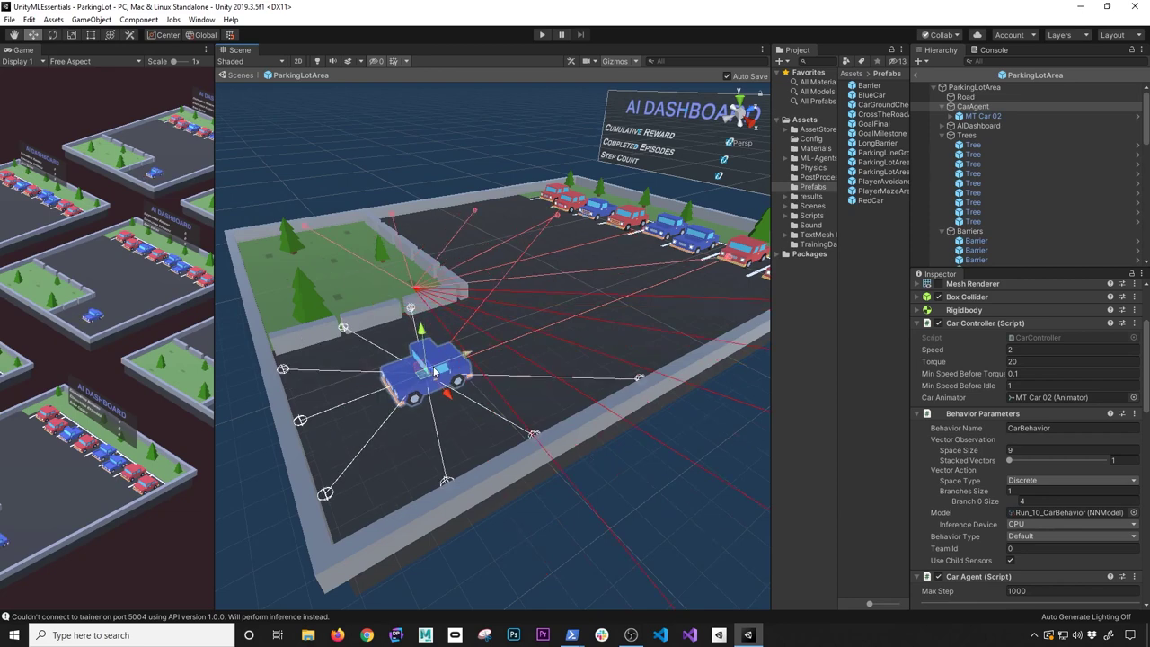
{"action": "key", "text": "e"}
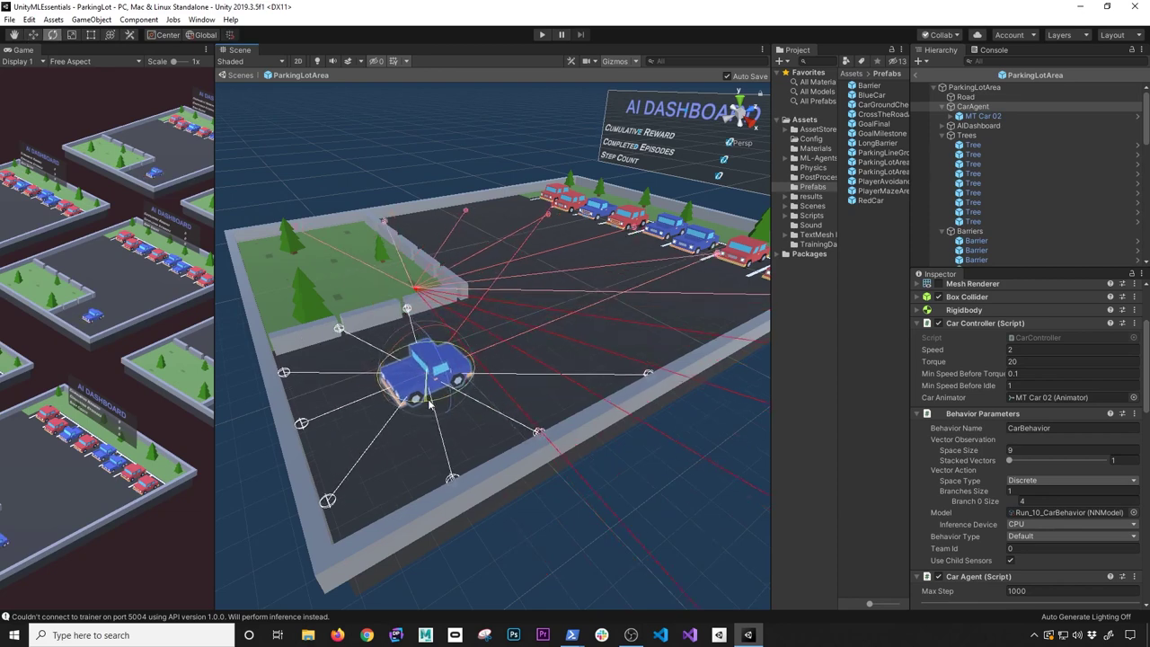
{"action": "left_click_drag", "start_coordinate": [461, 387], "coordinate": [406, 402]}
Try moving CarAgent forward toward the parked cars, and undo the movement.
{"action": "key", "text": "w"}
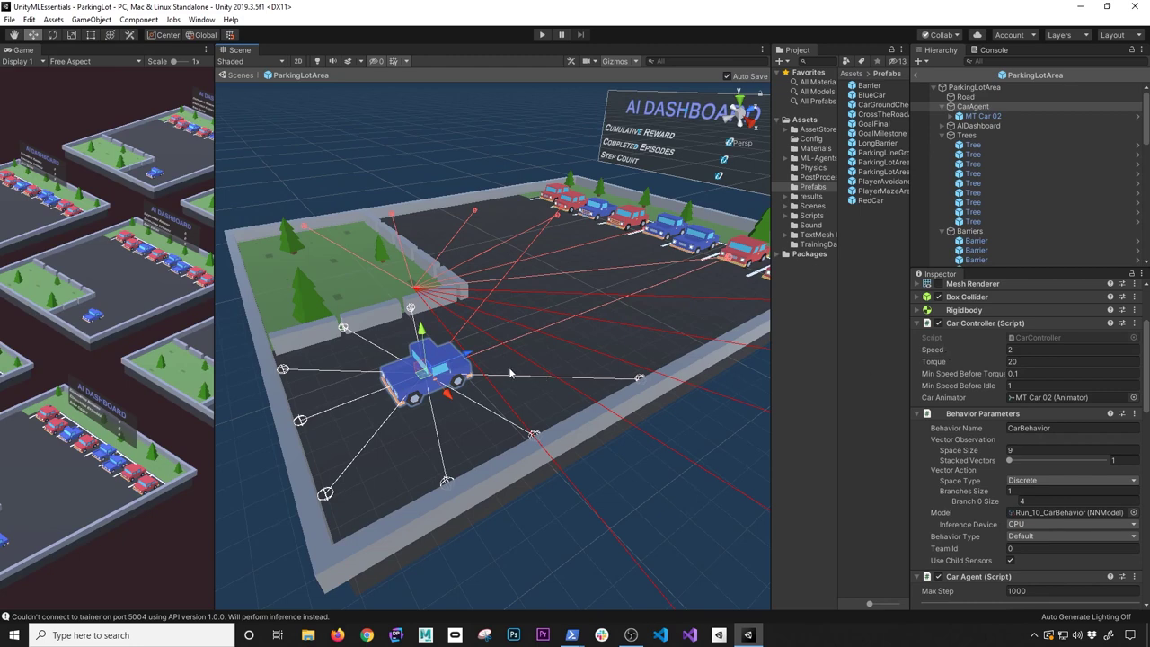
{"action": "left_click_drag", "start_coordinate": [461, 359], "coordinate": [541, 323]}
{"action": "key", "text": "ctrl+z"}
{"action": "key", "text": "ctrl+z"}
{"action": "key", "text": "ctrl+z"}
Try another small Y-axis rotation of CarAgent, undo it, and return to its Min Speed Before Torque setting.
{"action": "key", "text": "e"}
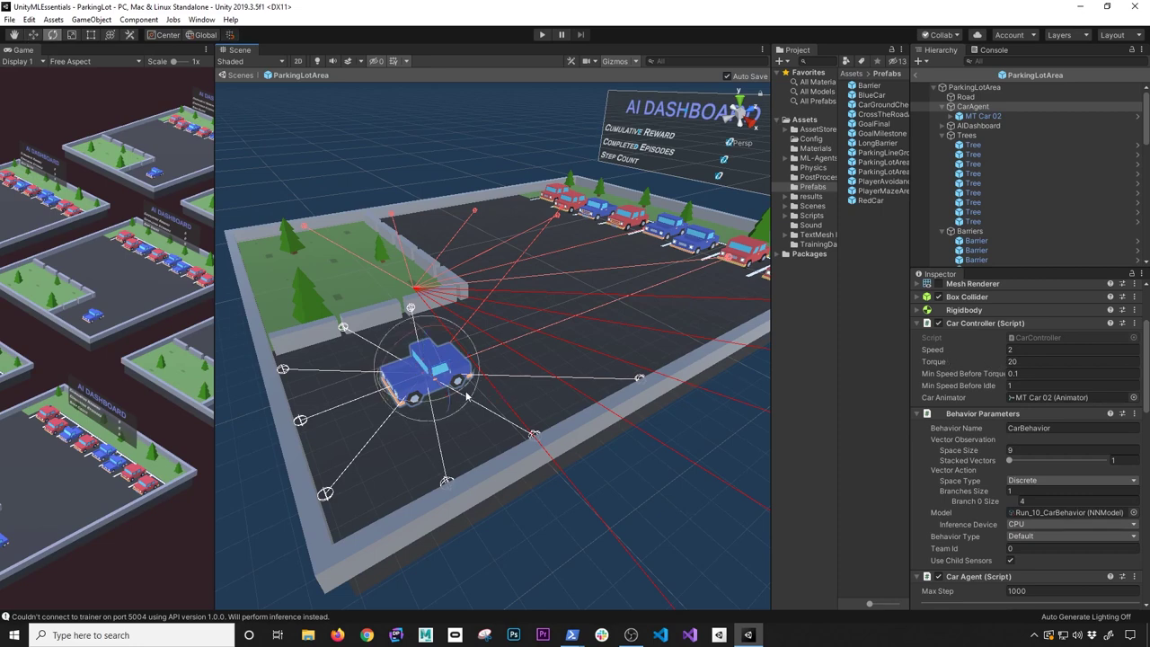
{"action": "mouse_move", "coordinate": [431, 401]}
{"action": "left_mouse_down"}
{"action": "mouse_move", "coordinate": [420, 395]}
{"action": "mouse_move", "coordinate": [436, 392]}
{"action": "left_mouse_up"}
{"action": "key", "text": "ctrl+z"}
{"action": "left_click", "coordinate": [989, 375]}
{"action": "key", "text": "Return"}
Follow CarAgent's Car Animator reference to MT Car 02 and open its controller's state graph in the Animator.
{"action": "scroll", "coordinate": [454, 390], "scroll_direction": "up", "scroll_amount": 5}
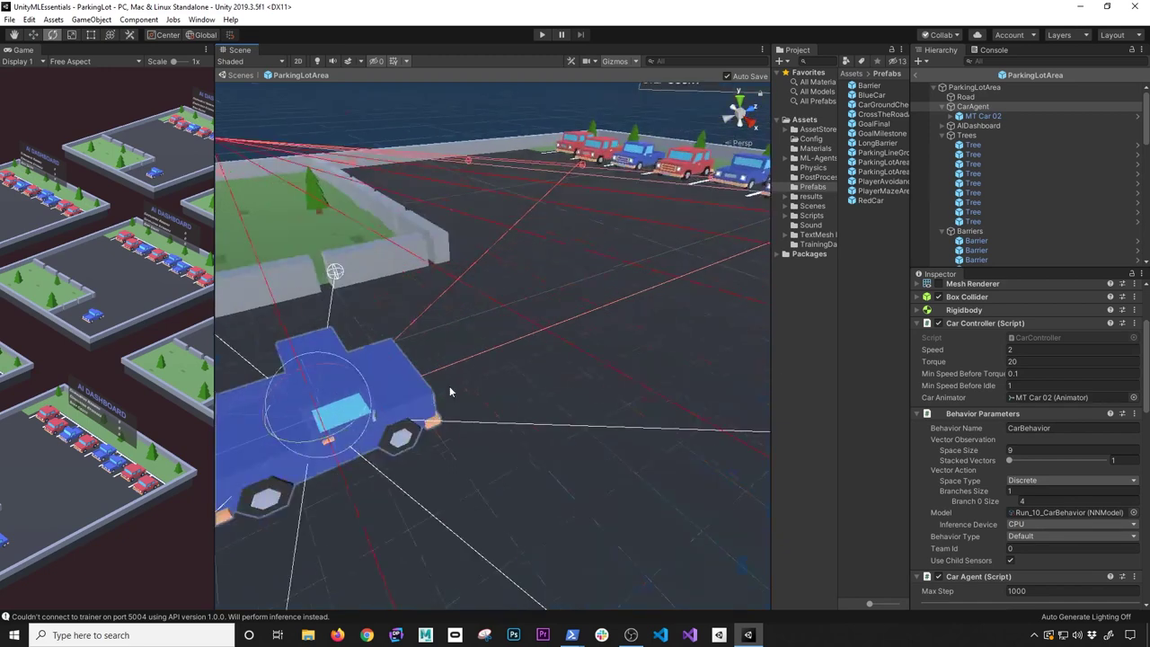
{"action": "left_click_drag", "start_coordinate": [459, 377], "coordinate": [514, 388], "text": "alt"}
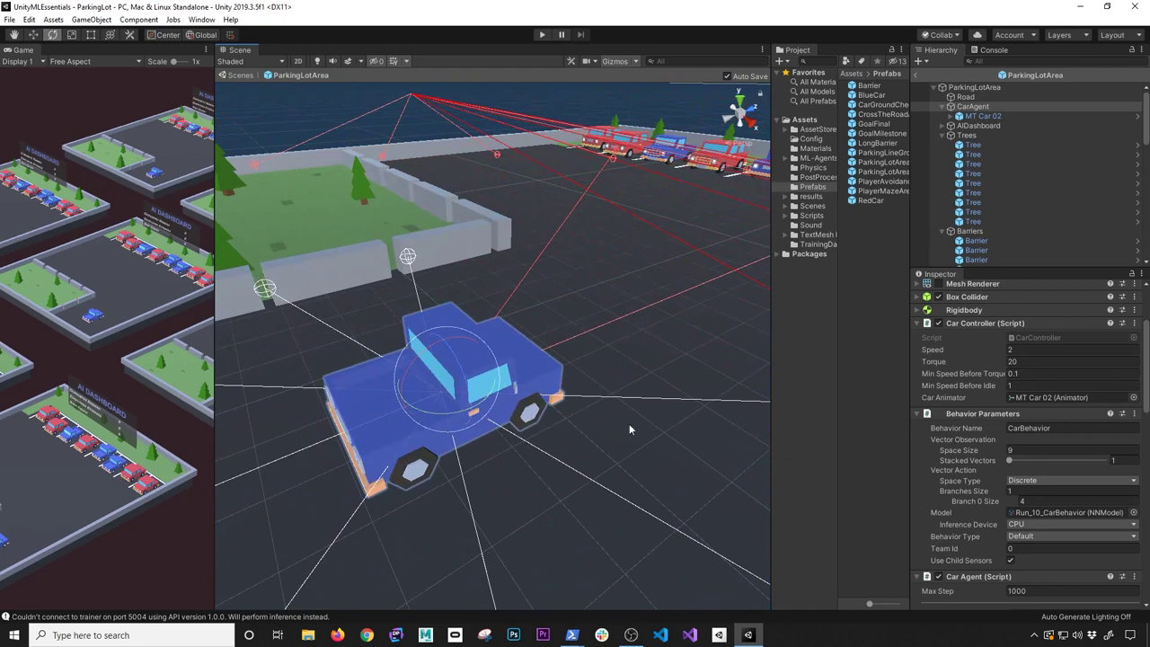
{"action": "double_click", "coordinate": [1021, 396]}
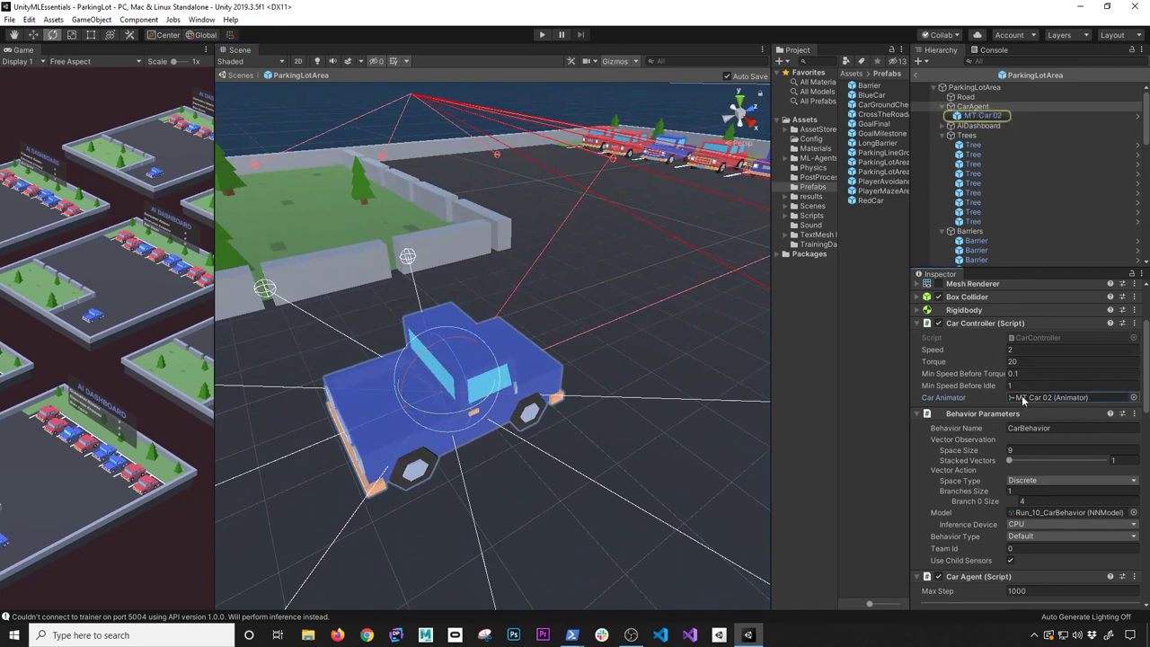
{"action": "left_click", "coordinate": [201, 18]}
{"action": "mouse_move", "coordinate": [248, 172]}
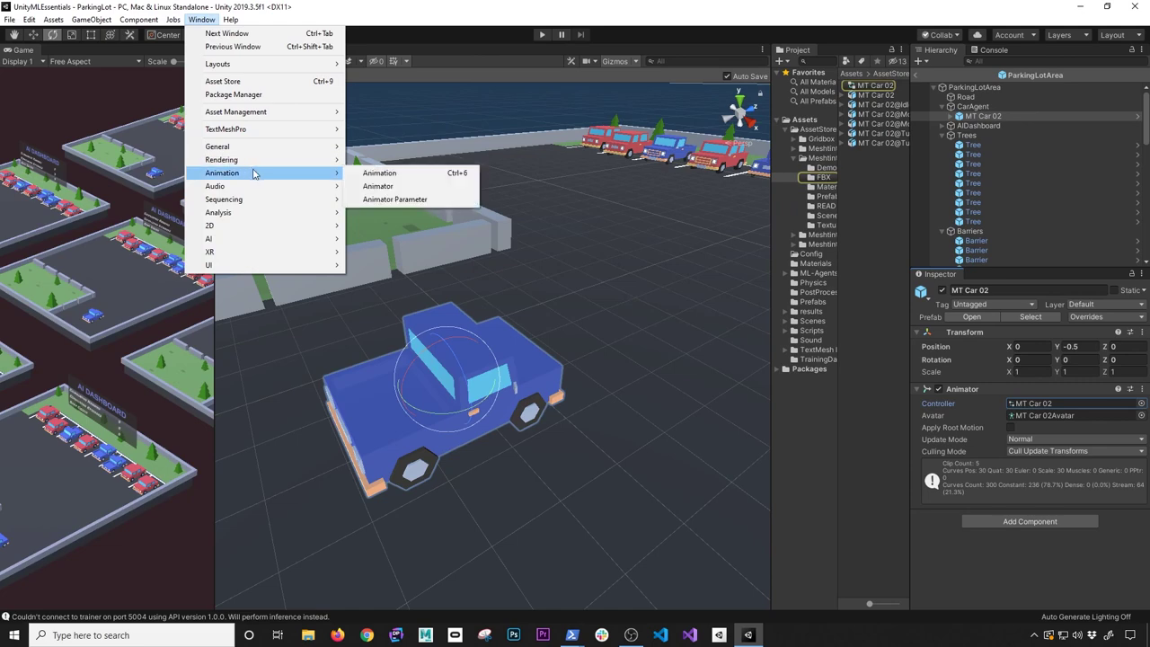
{"action": "left_click", "coordinate": [379, 186]}
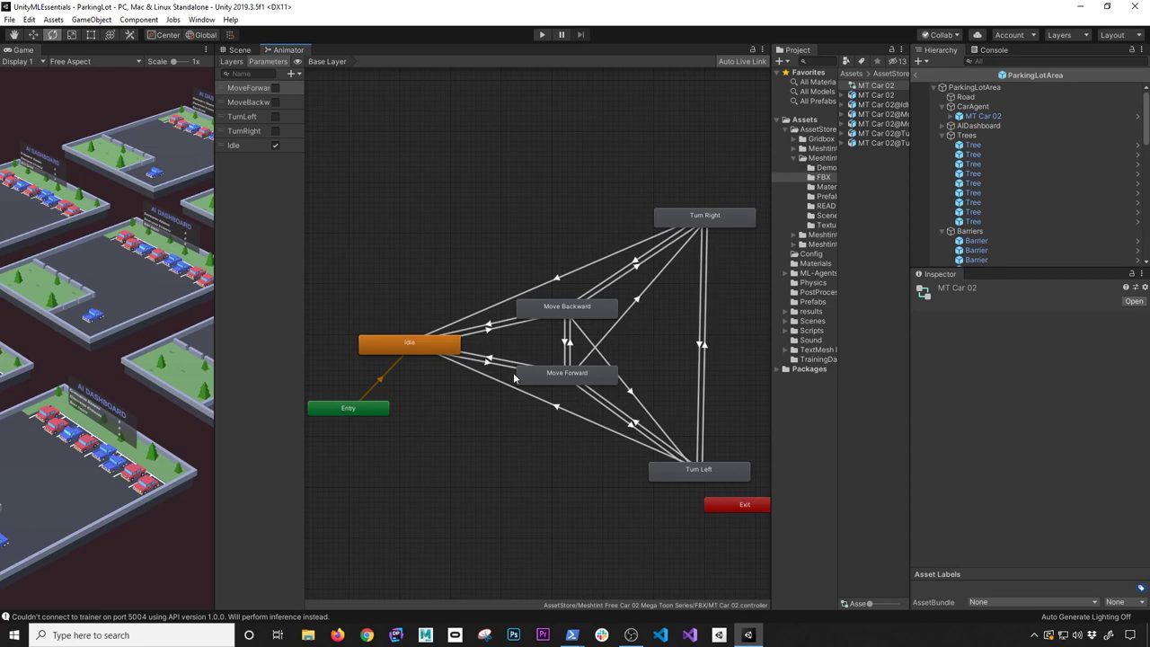
Return to the scene view, reselect CarAgent, and examine its Min Speed Before Idle setting.
{"action": "left_click", "coordinate": [237, 51]}
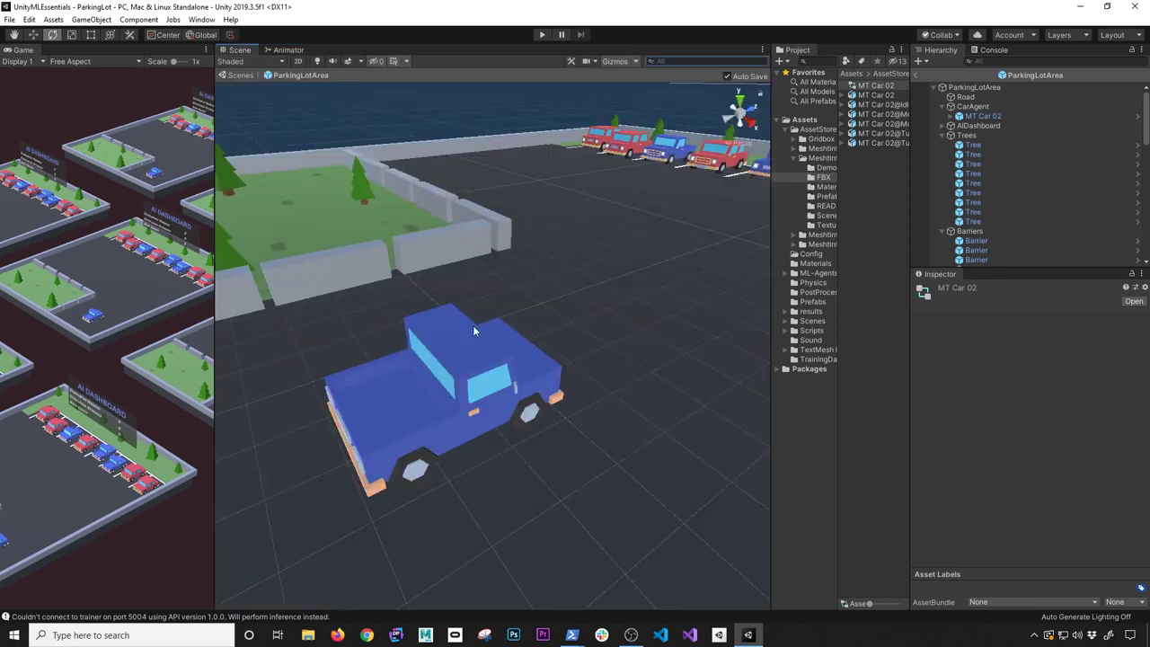
{"action": "left_click", "coordinate": [960, 107]}
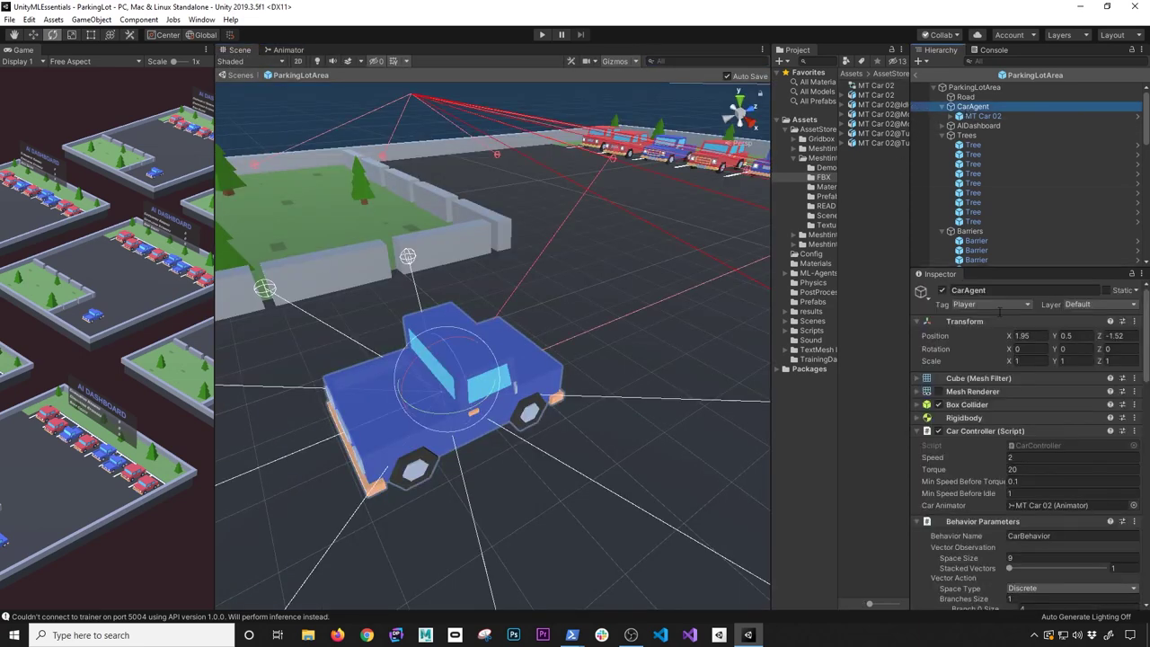
{"action": "left_click", "coordinate": [1002, 495]}
{"action": "left_click", "coordinate": [1015, 493]}
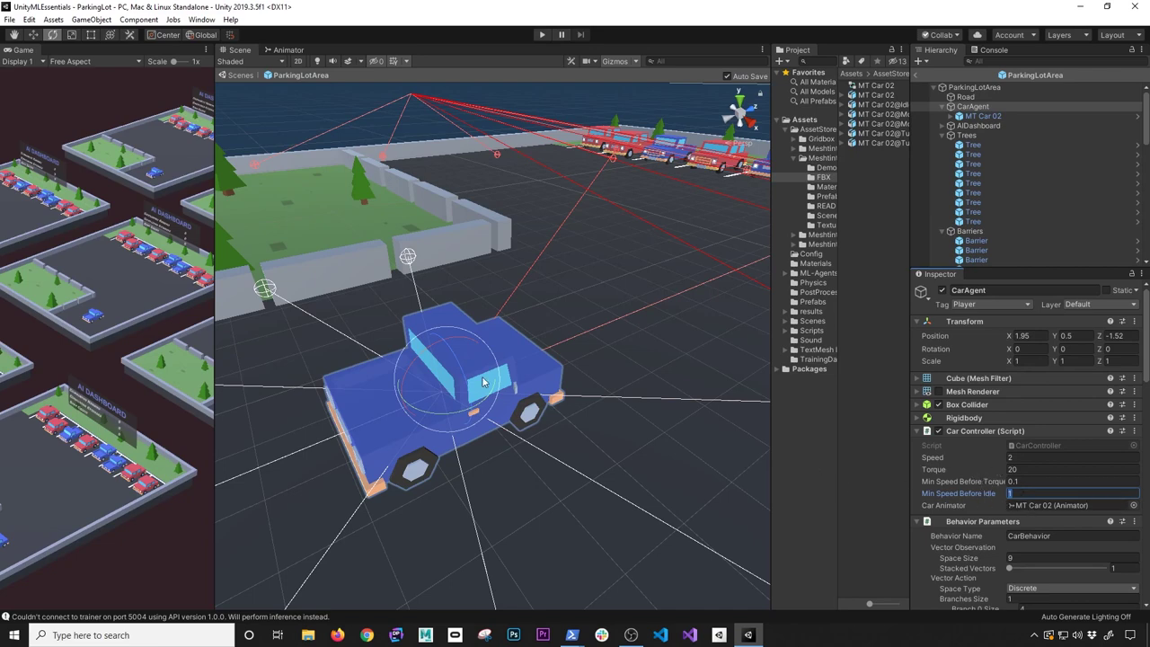
{"action": "scroll", "coordinate": [498, 392], "scroll_direction": "down", "scroll_amount": 5}
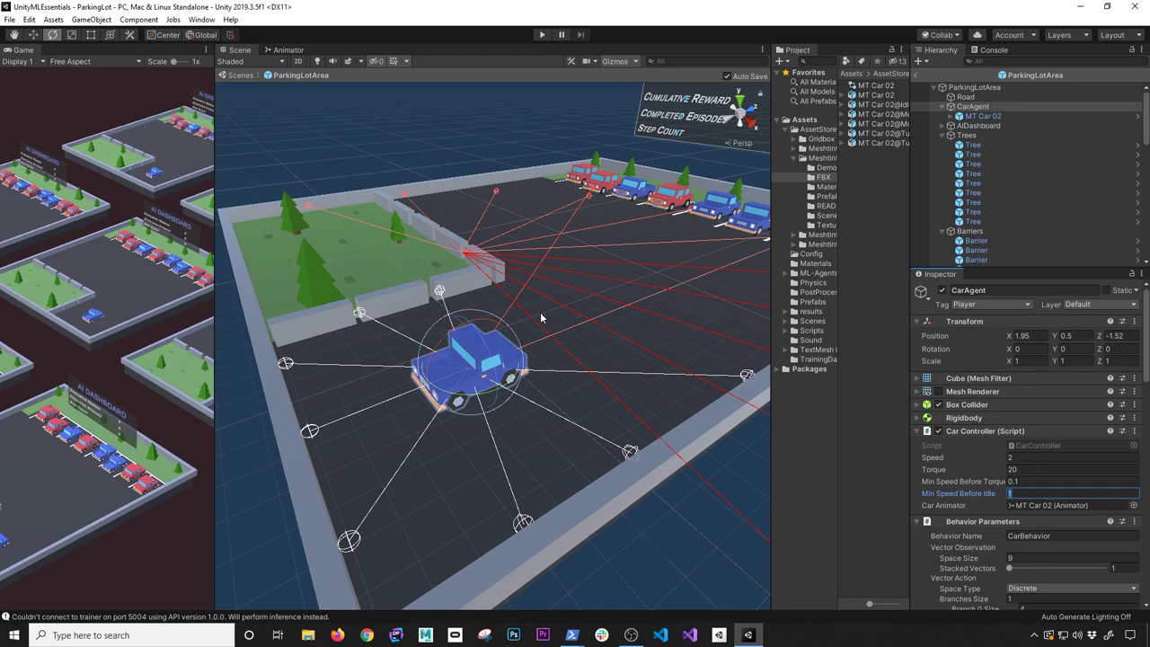
Collapse the Car Controller component and examine the Behavior Name in CarAgent's Behavior Parameters.
{"action": "left_click", "coordinate": [988, 431]}
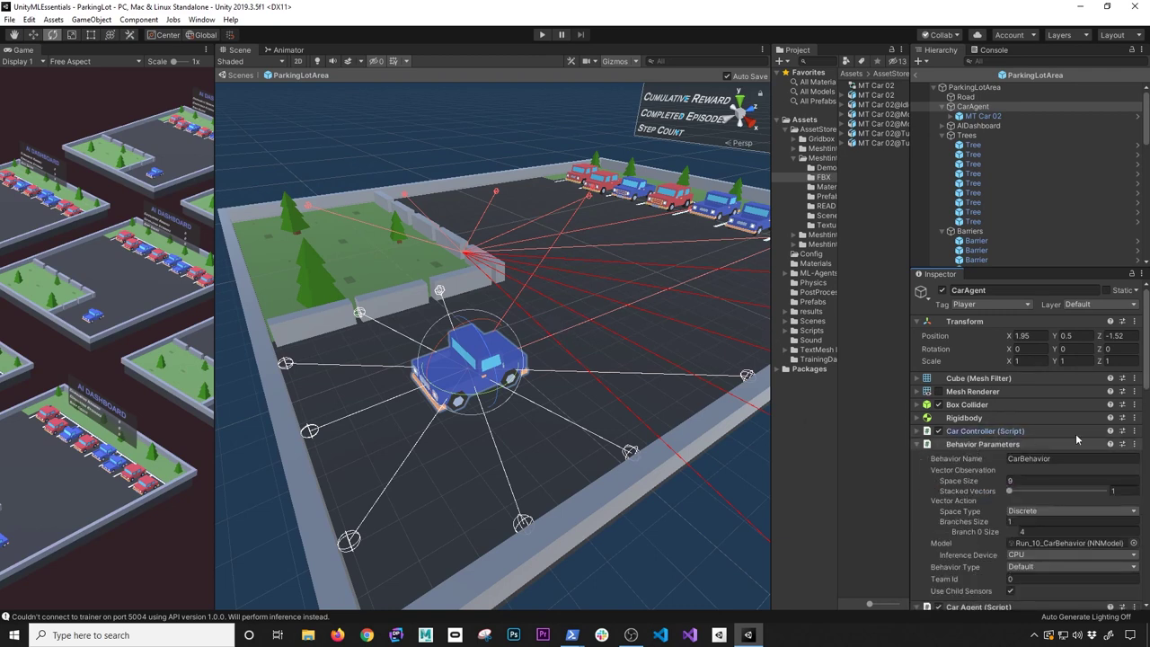
{"action": "left_click_drag", "start_coordinate": [1147, 368], "coordinate": [1147, 410]}
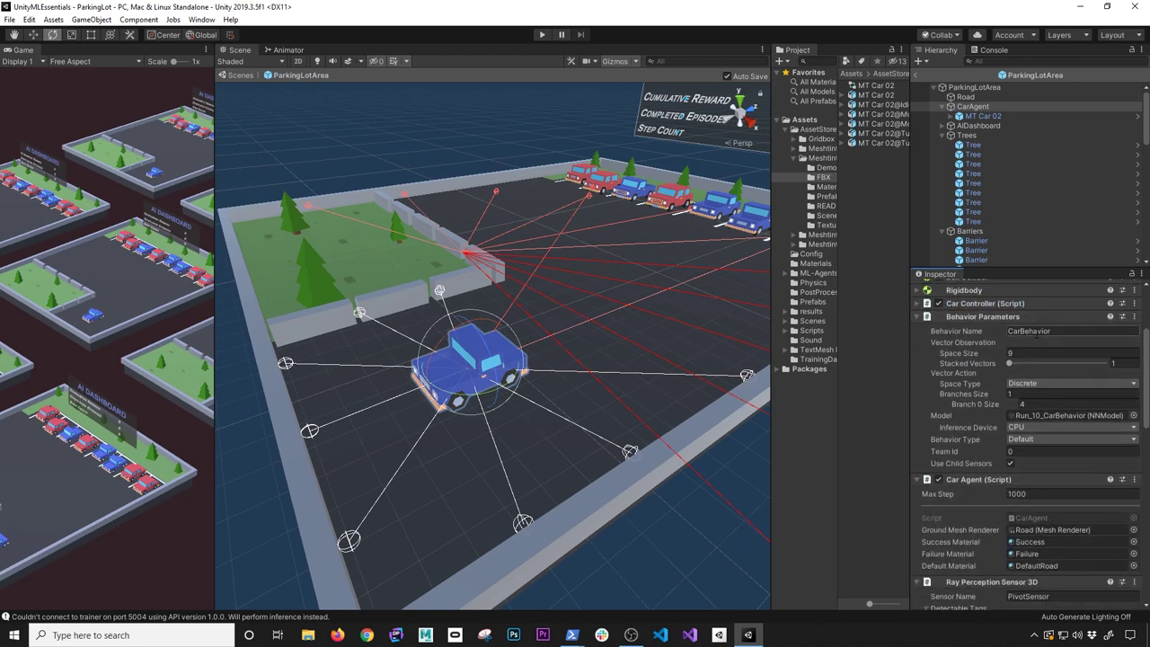
{"action": "left_click", "coordinate": [1037, 335]}
Exit the prefab and check the Behavior Parameters of the CarAgent in the second ParkingLotArea instance.
{"action": "left_click", "coordinate": [919, 75]}
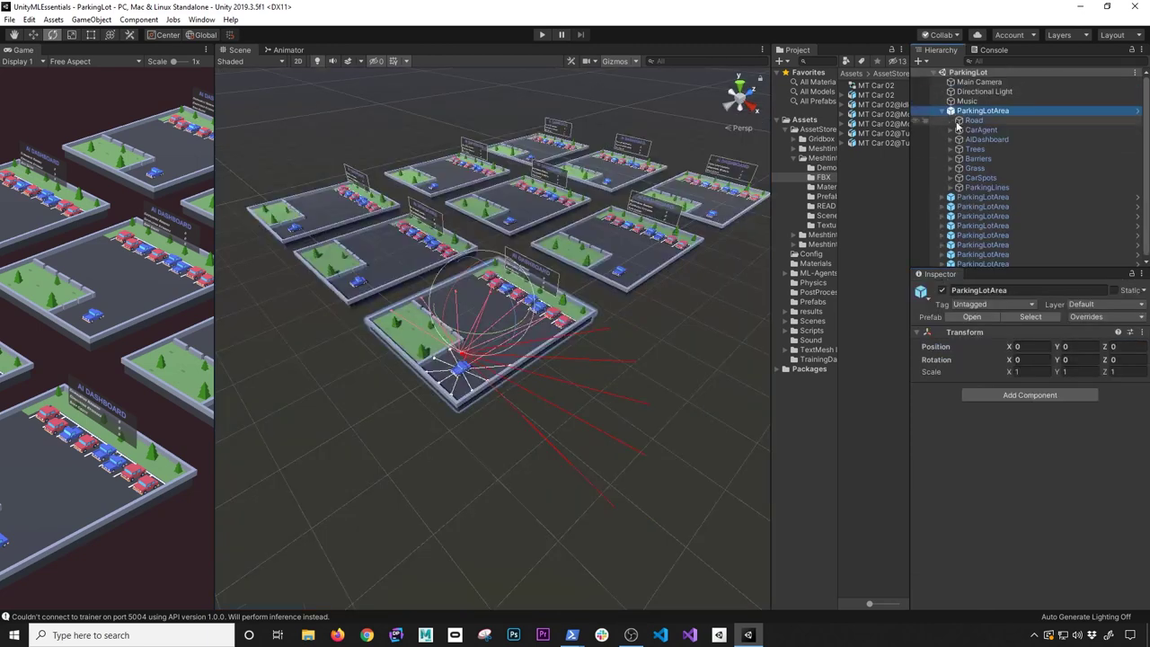
{"action": "left_click", "coordinate": [943, 197]}
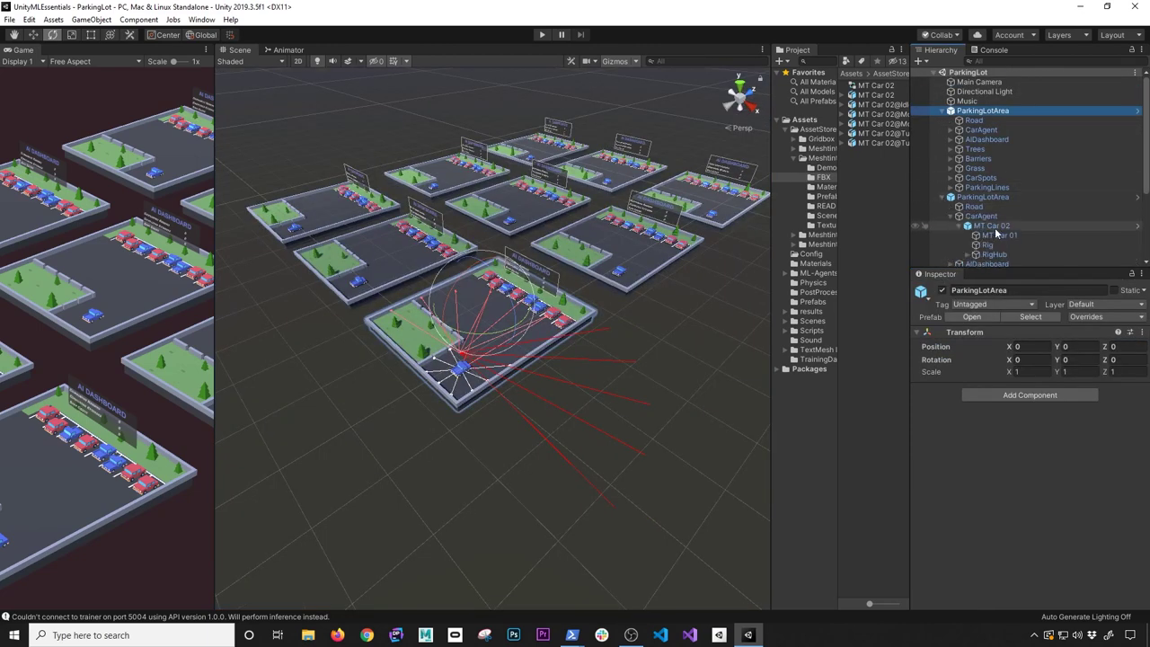
{"action": "scroll", "coordinate": [995, 233], "scroll_direction": "down", "scroll_amount": 2}
{"action": "left_click", "coordinate": [981, 179]}
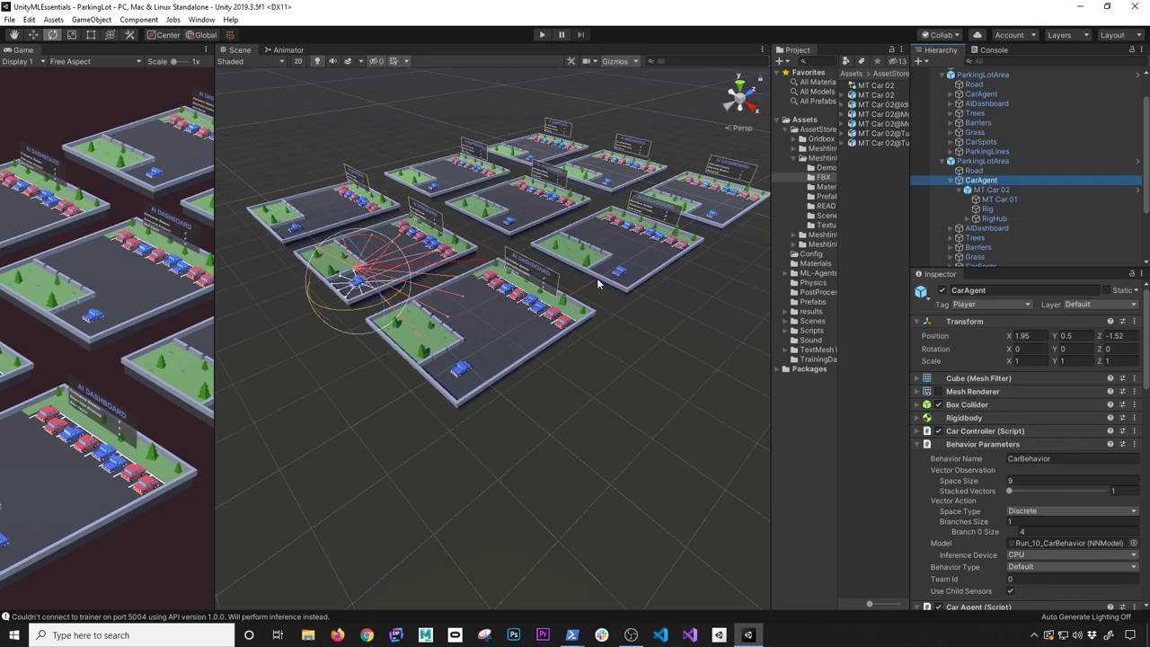
{"action": "scroll", "coordinate": [994, 97], "scroll_direction": "up", "scroll_amount": 2}
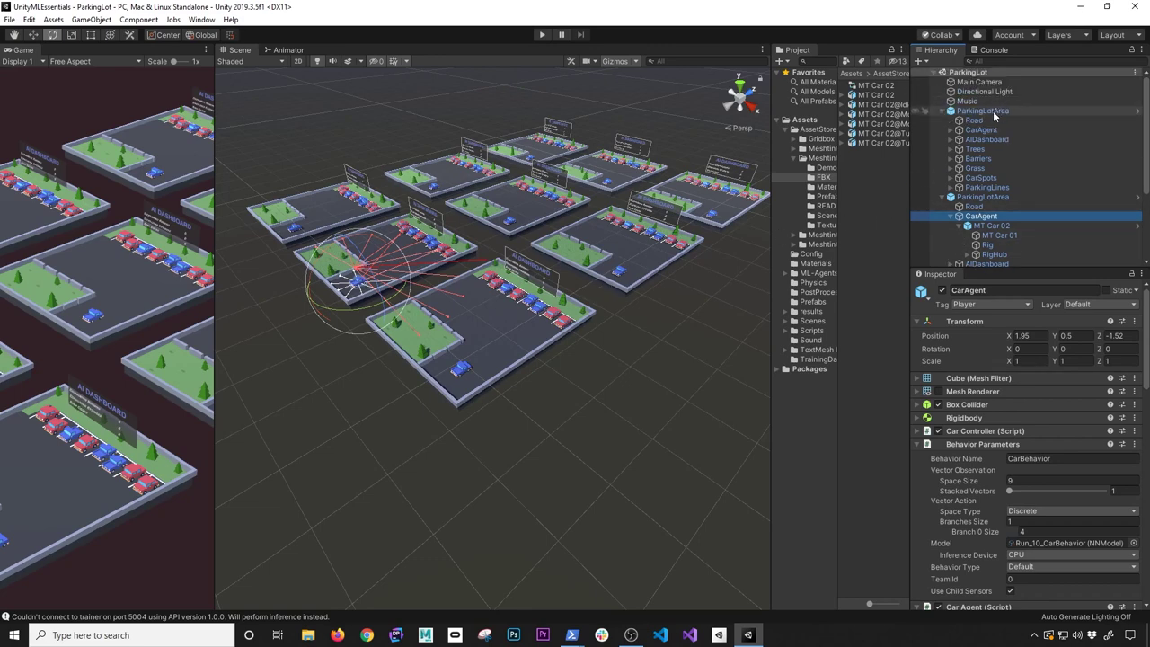
Reopen the ParkingLotArea prefab and examine the Vector Observation Space Size in CarAgent's Behavior Parameters.
{"action": "left_click", "coordinate": [993, 110]}
{"action": "left_click", "coordinate": [1137, 111]}
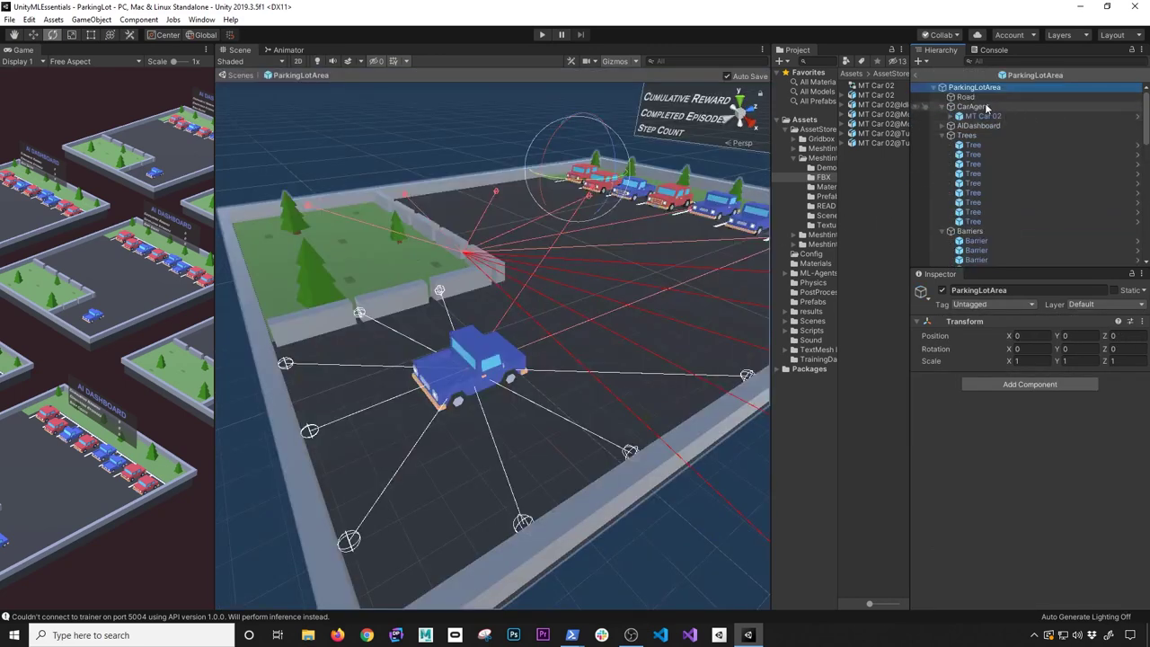
{"action": "left_click", "coordinate": [979, 107]}
{"action": "scroll", "coordinate": [1008, 443], "scroll_direction": "down", "scroll_amount": 3}
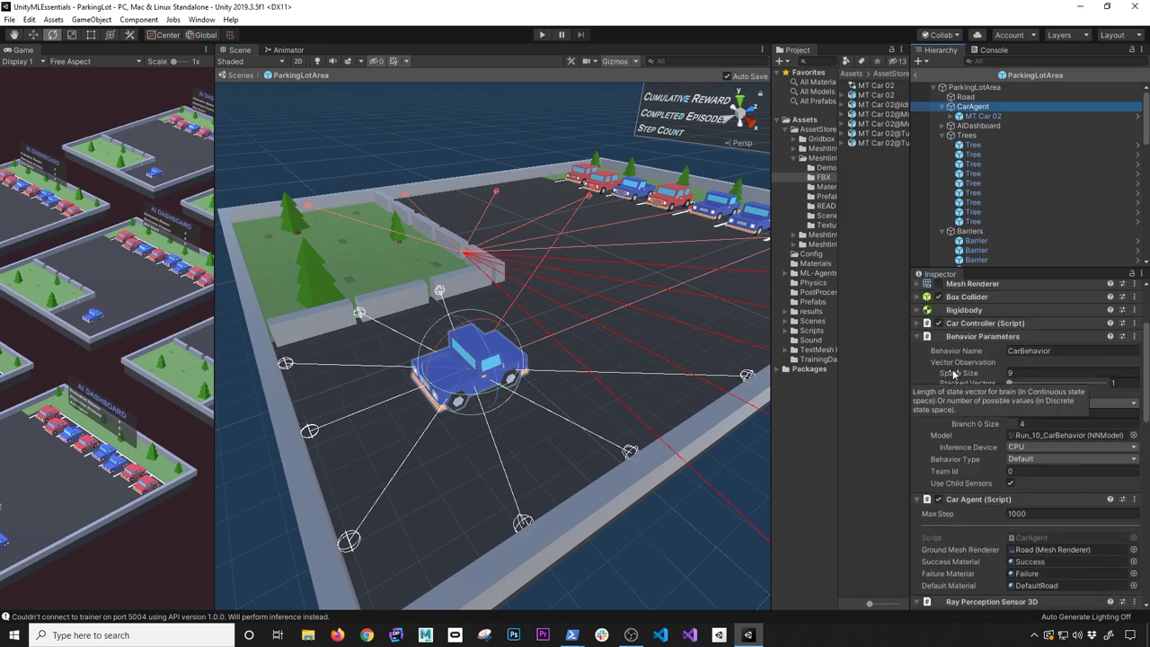
{"action": "left_click", "coordinate": [1011, 372]}
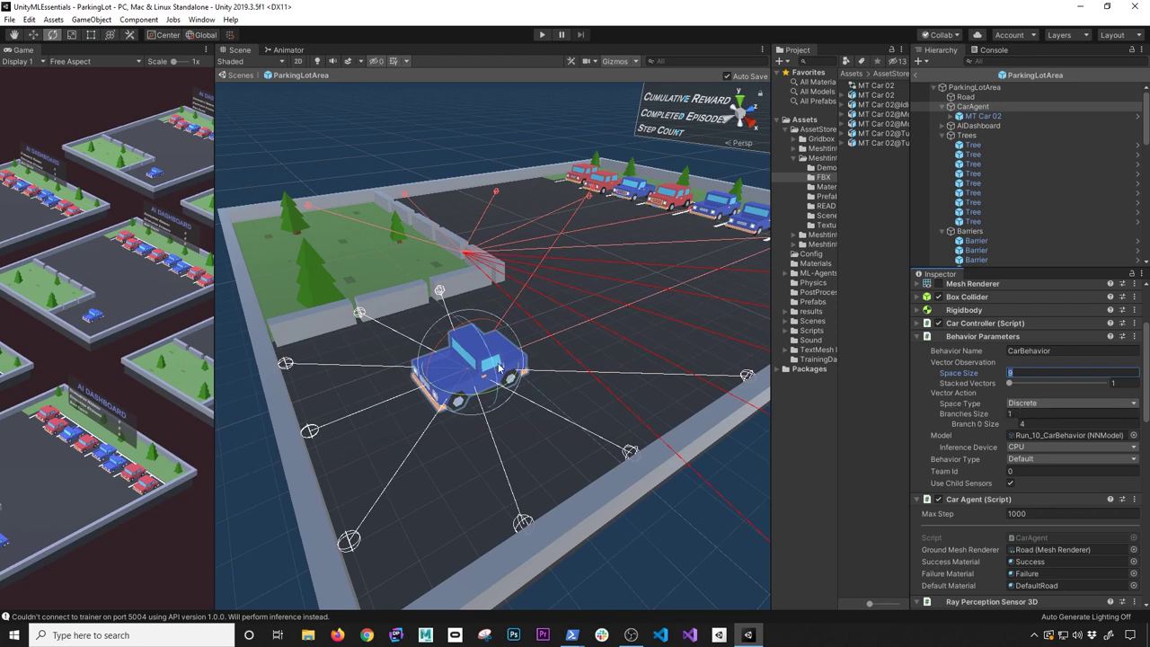
Try moving CarAgent backward away from the parked cars, and undo the movement.
{"action": "key", "text": "w"}
{"action": "left_click_drag", "start_coordinate": [505, 356], "coordinate": [461, 380]}
{"action": "key", "text": "ctrl+z"}
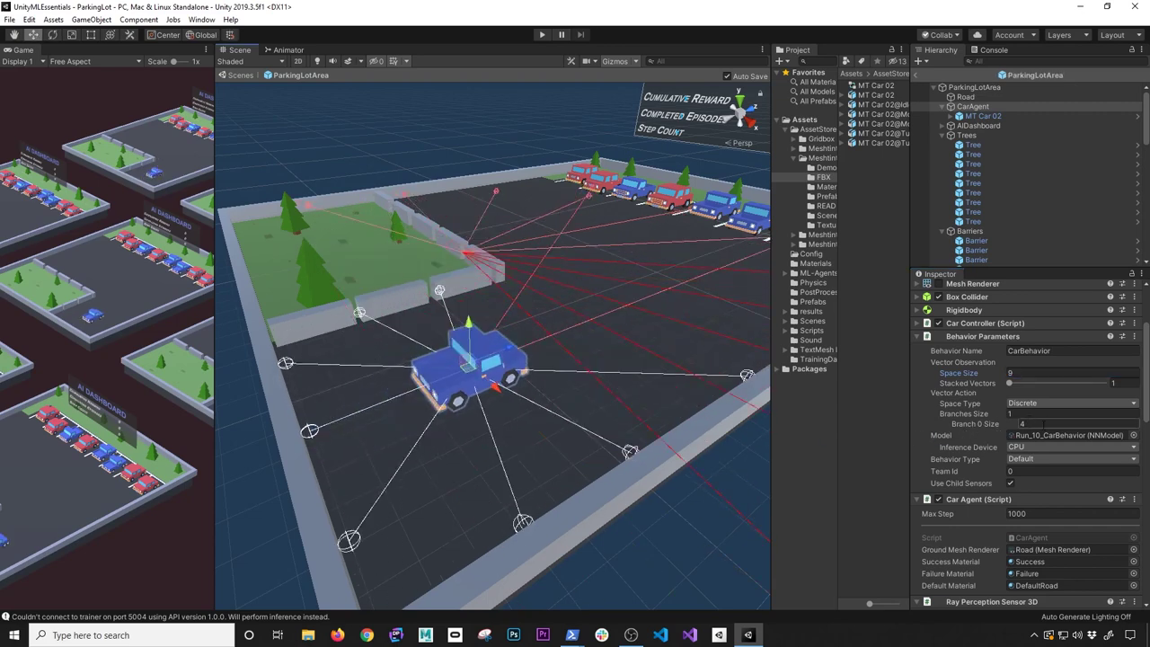
Locate CarAgent's assigned Run_10_CarBehavior model in the TrainingData folder, and widen the asset browser to read the model names.
{"action": "left_click_drag", "start_coordinate": [1145, 388], "coordinate": [1144, 420]}
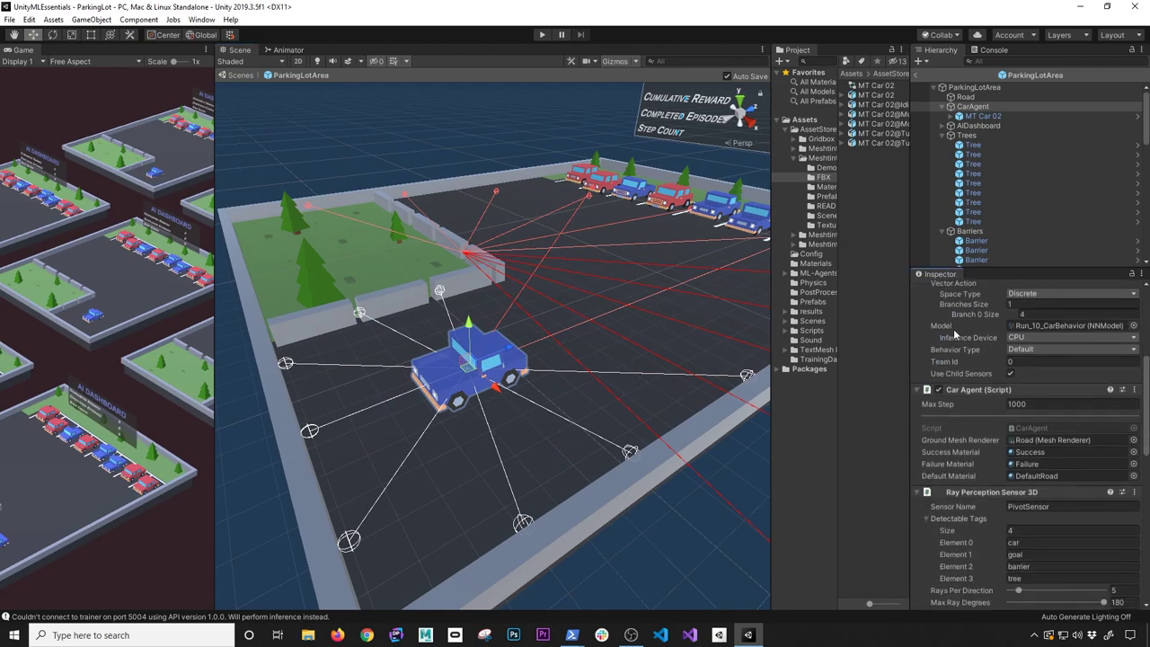
{"action": "left_click", "coordinate": [1033, 326]}
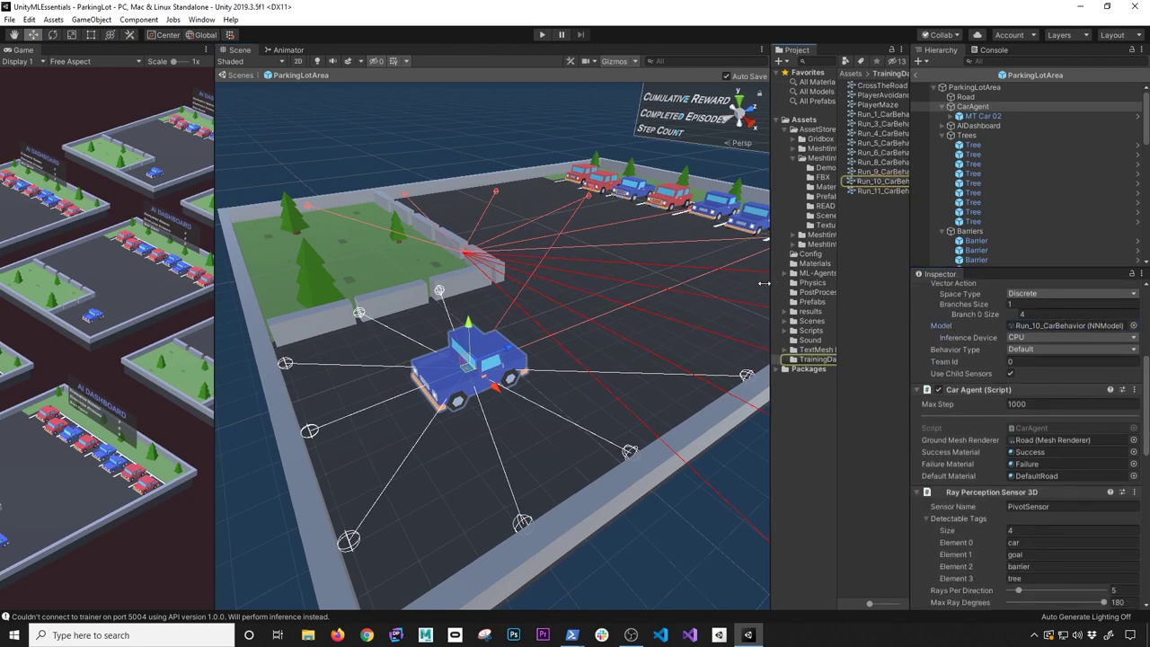
{"action": "left_click_drag", "start_coordinate": [771, 285], "coordinate": [645, 285]}
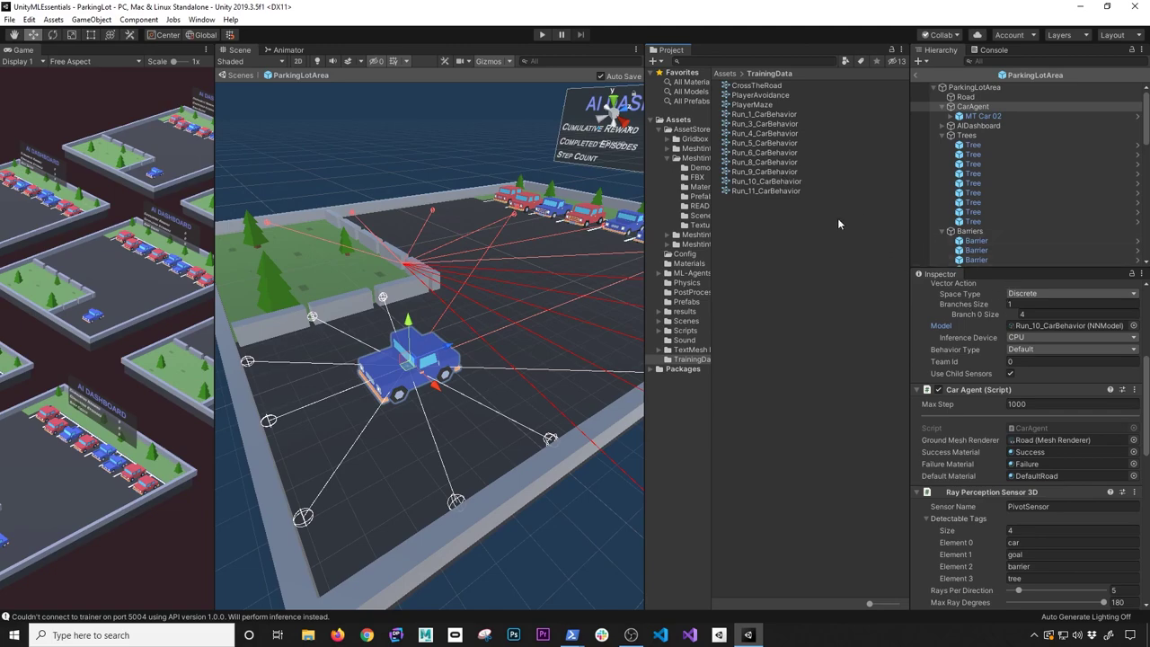
Switch to Chrome, go to sheets.google.com, and open the "Machine Learning - Self Parking Runs" spreadsheet to examine the training parameters.
{"action": "left_click", "coordinate": [366, 635]}
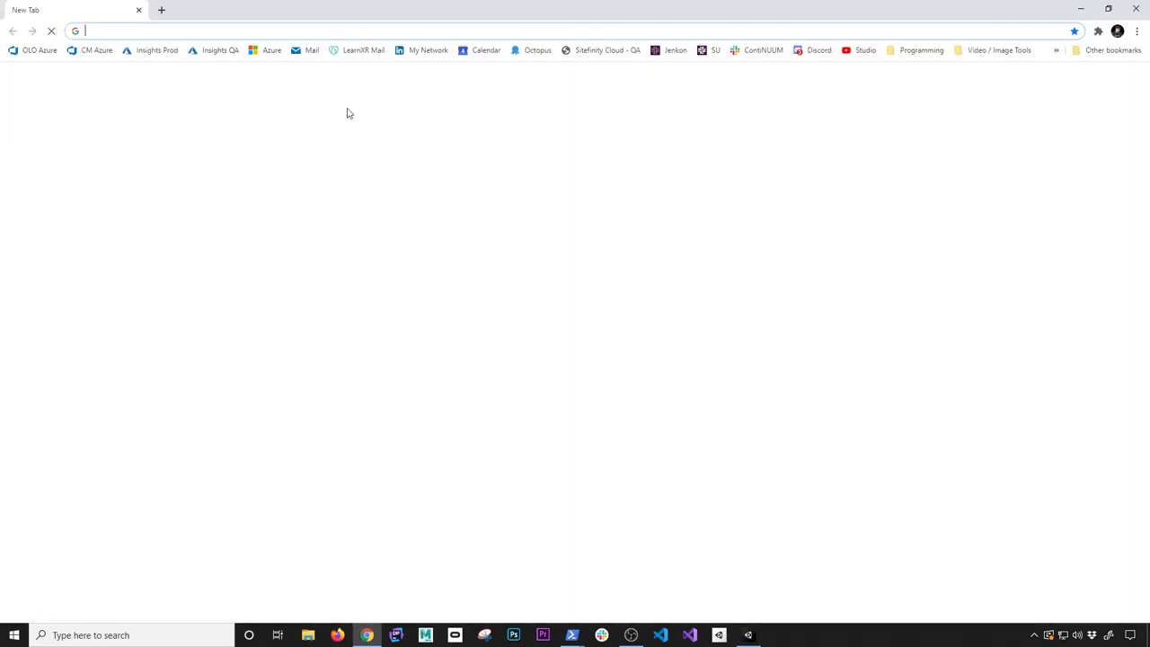
{"action": "type", "text": "sheets.google.com"}
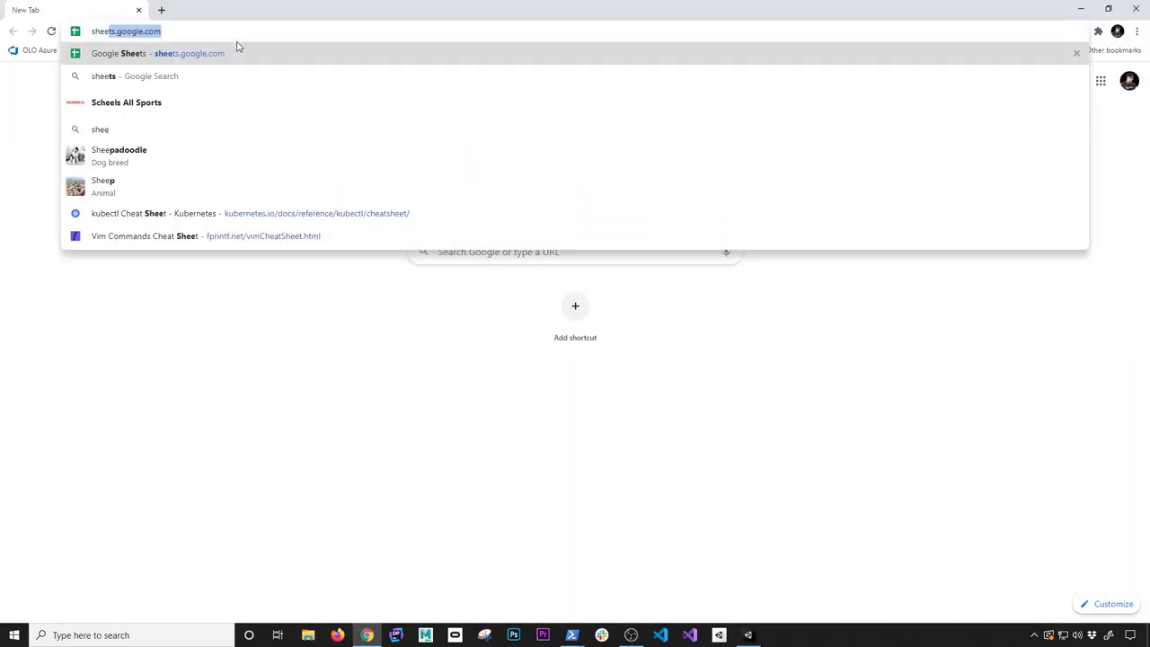
{"action": "key", "text": "Return"}
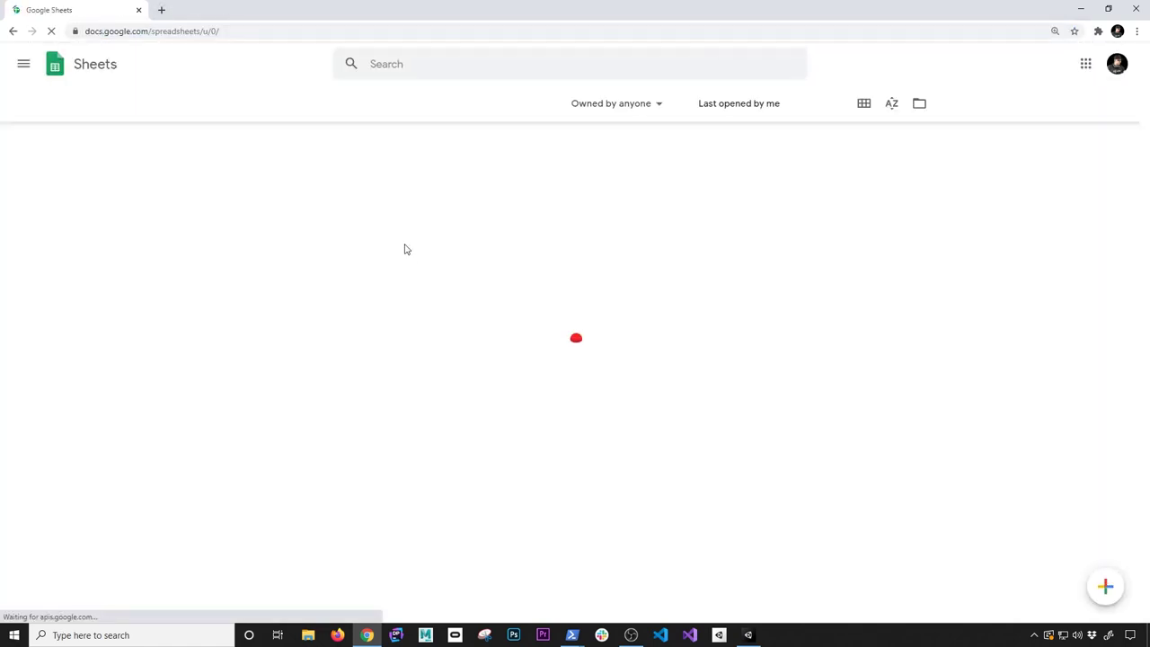
{"action": "left_click", "coordinate": [347, 177]}
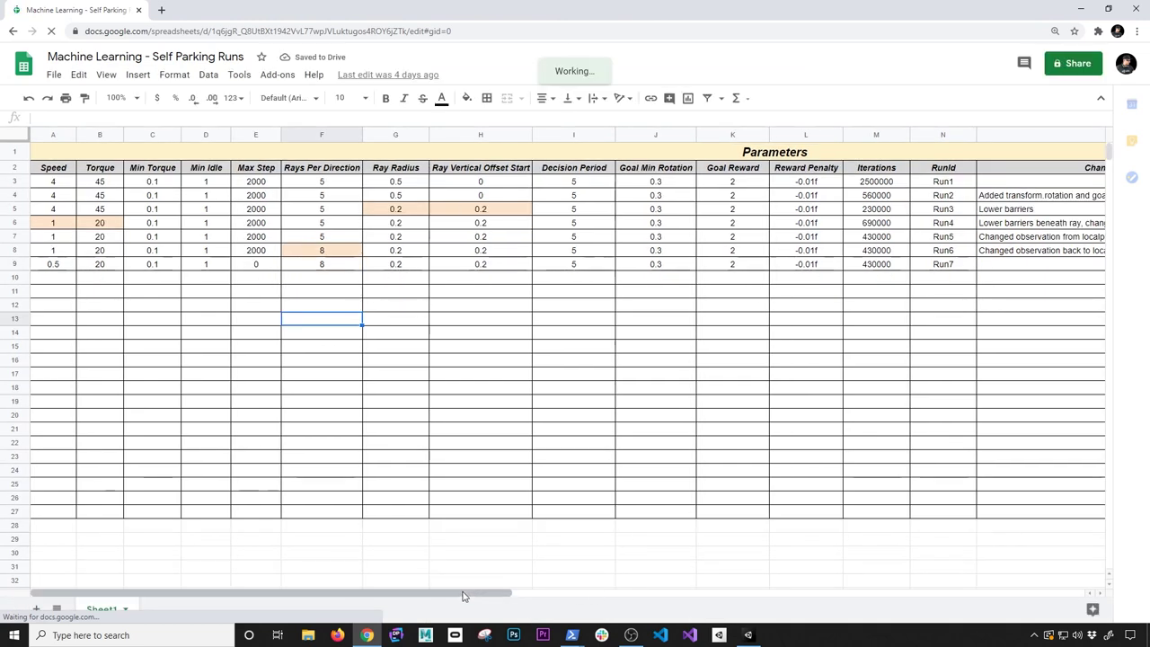
{"action": "left_click_drag", "start_coordinate": [479, 592], "coordinate": [367, 593]}
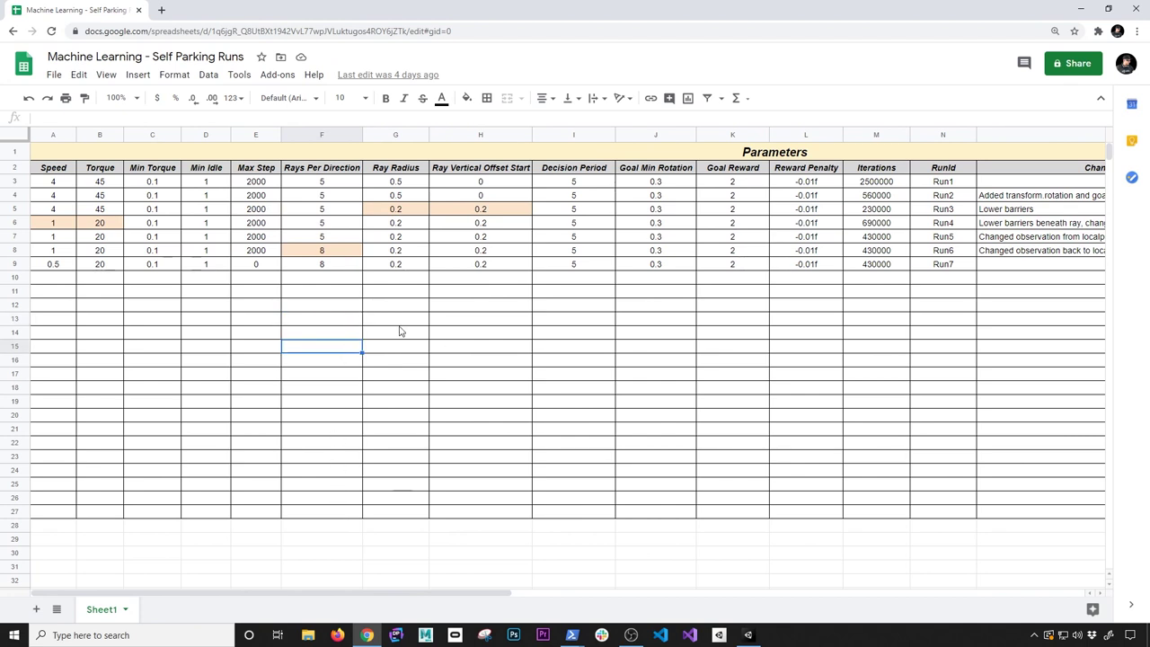
Examine Run1's full row of training parameters, including the Max Step column.
{"action": "left_click", "coordinate": [54, 184]}
{"action": "left_click", "coordinate": [14, 184]}
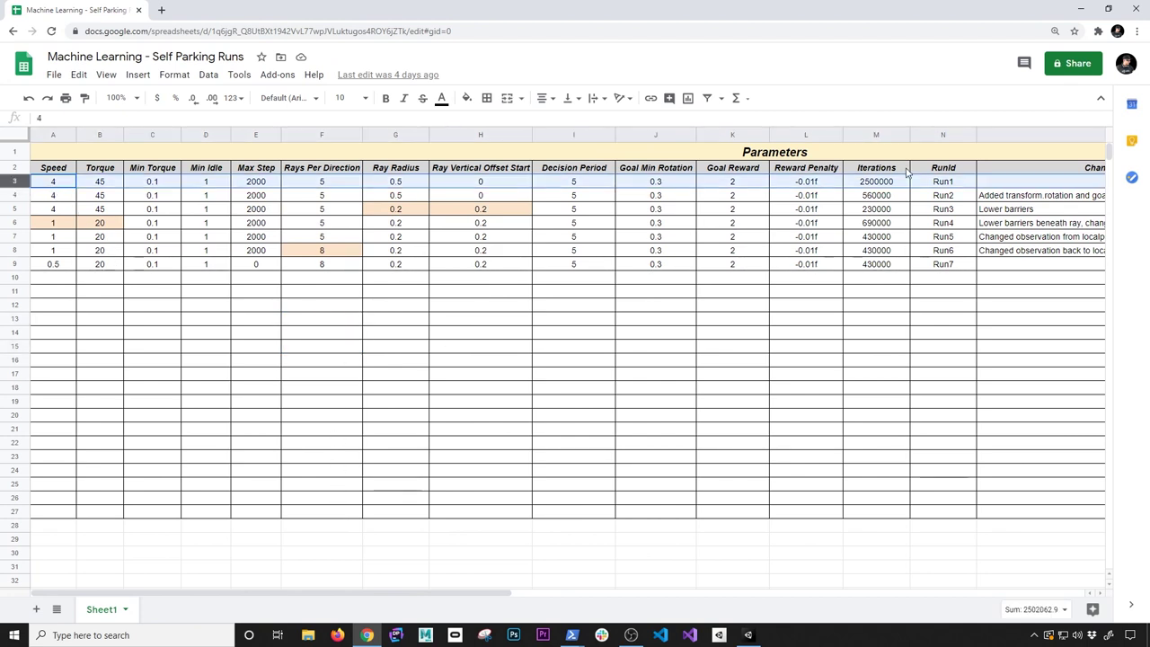
{"action": "key", "text": "ctrl+Right"}
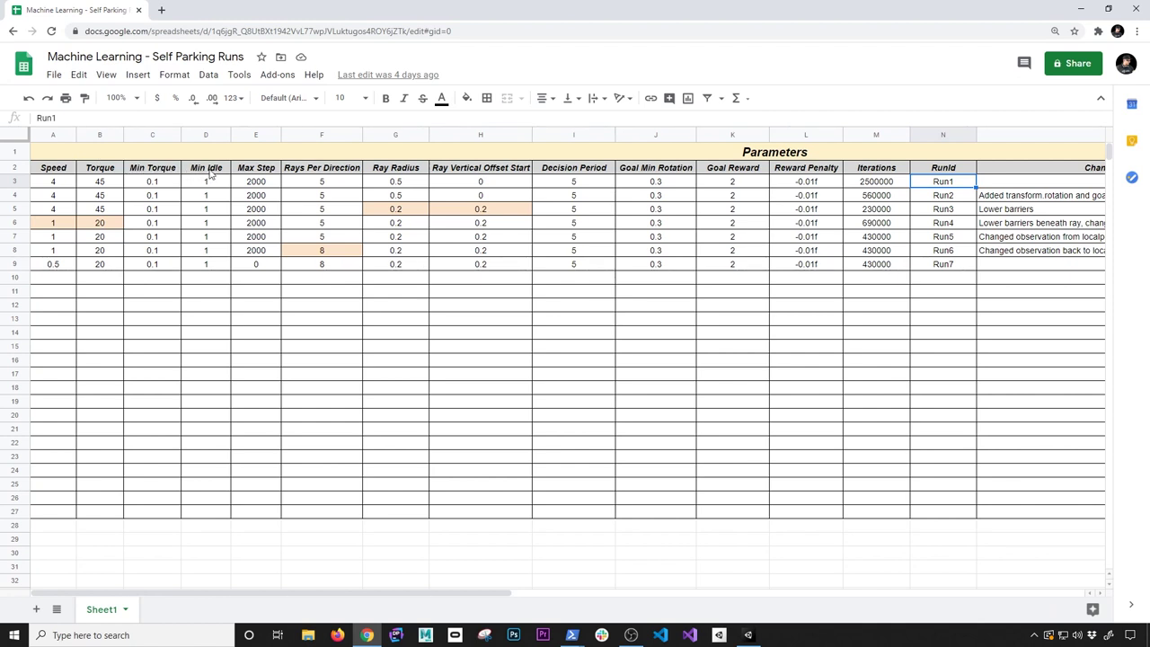
{"action": "left_click", "coordinate": [245, 174]}
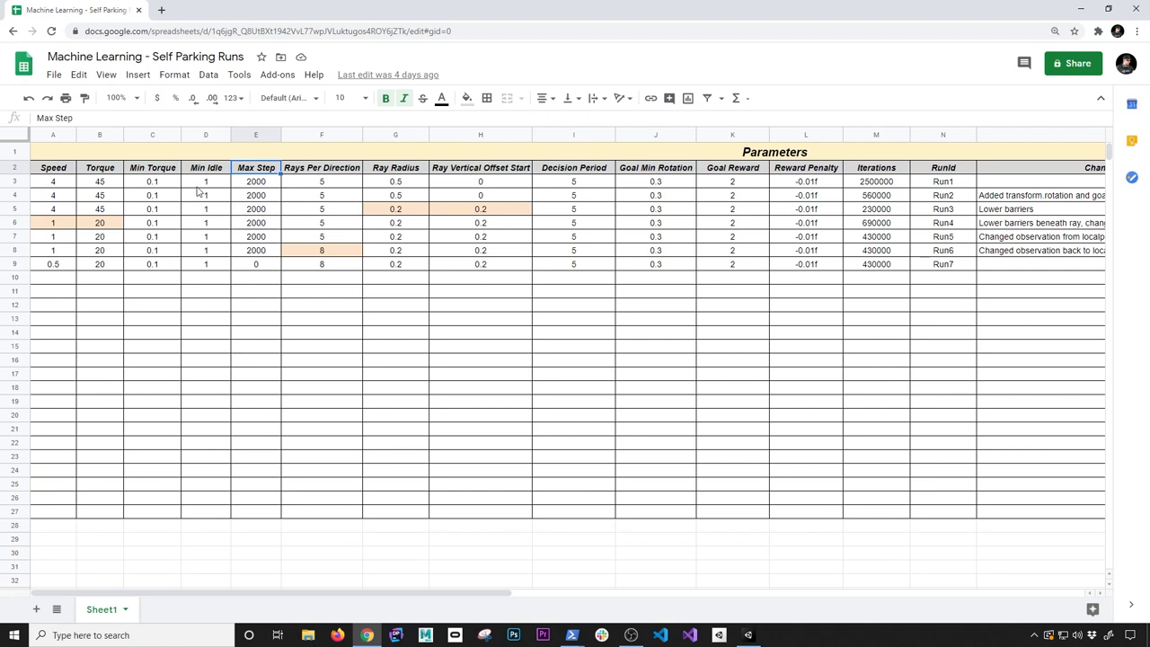
{"action": "left_click", "coordinate": [16, 181]}
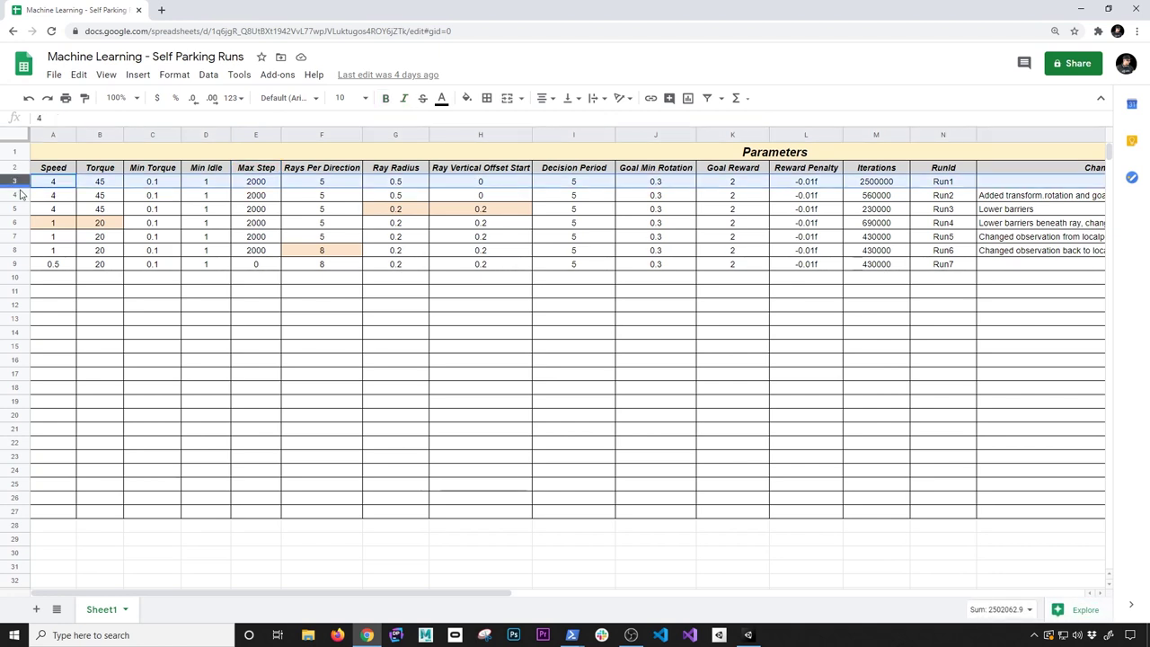
{"action": "left_click", "coordinate": [580, 359]}
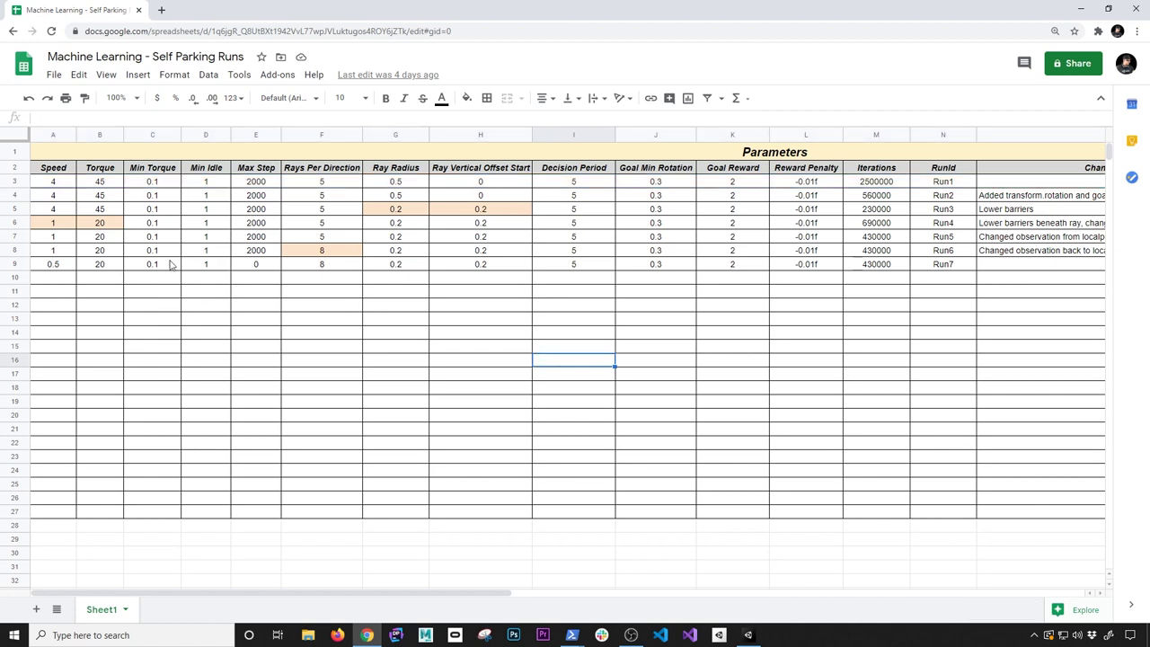
Examine Run1's RunId, Iterations, Changes Notes and Result Notes cells.
{"action": "left_click", "coordinate": [938, 182]}
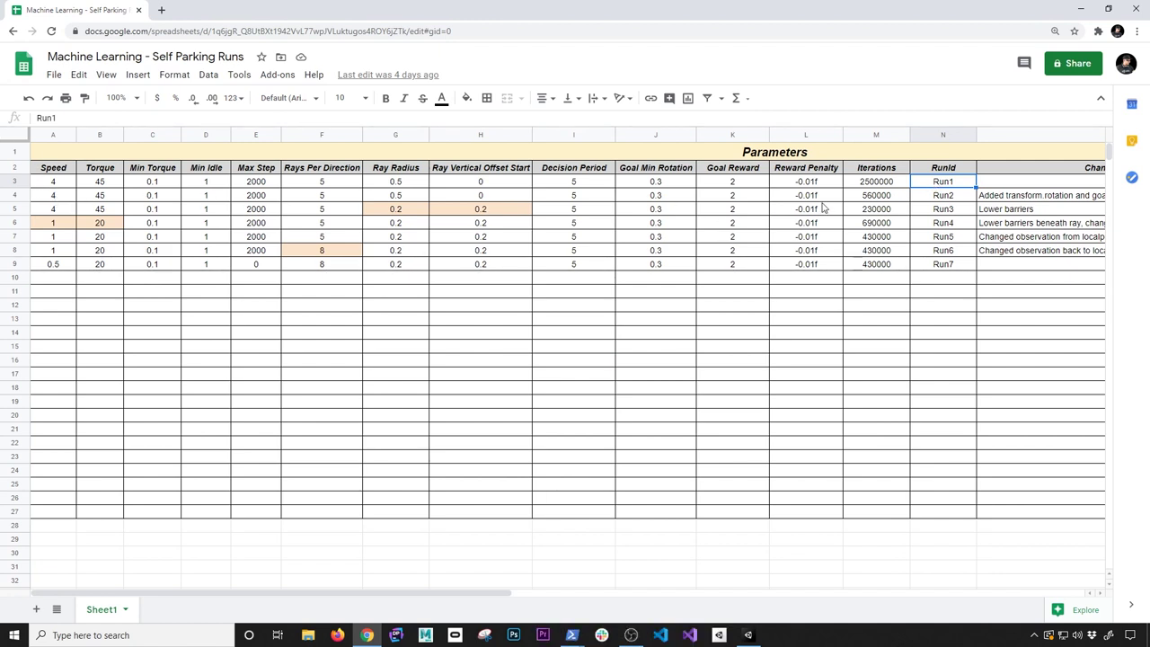
{"action": "left_click", "coordinate": [1033, 197]}
{"action": "left_click_drag", "start_coordinate": [463, 594], "coordinate": [644, 596]}
{"action": "left_click", "coordinate": [626, 183]}
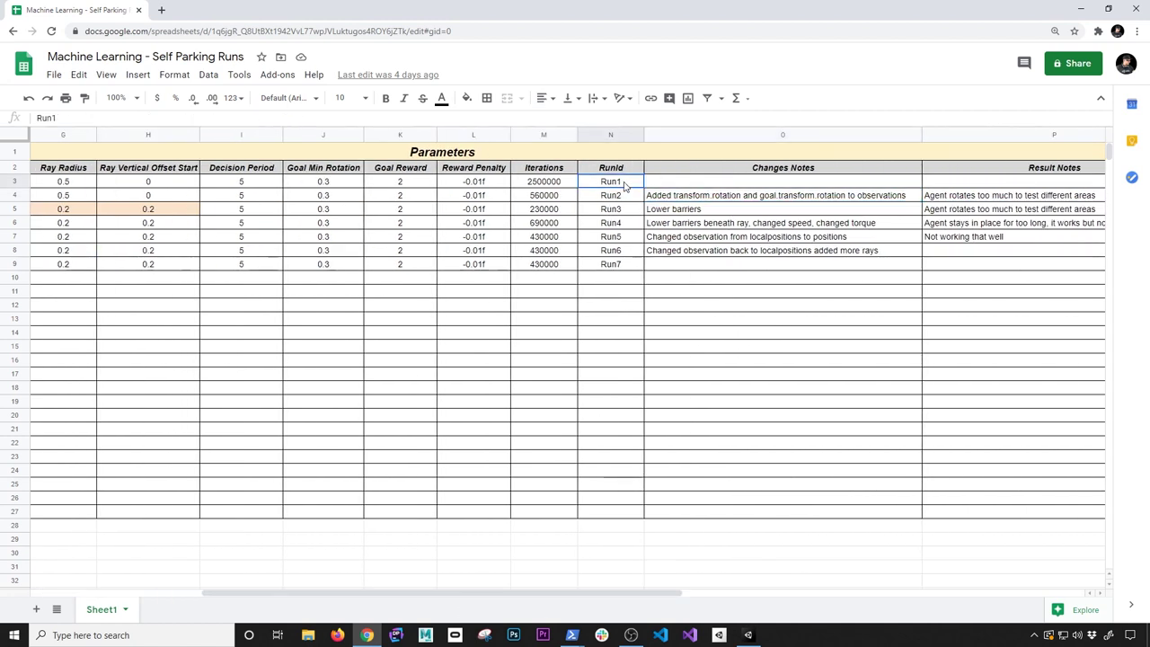
{"action": "left_click", "coordinate": [542, 183]}
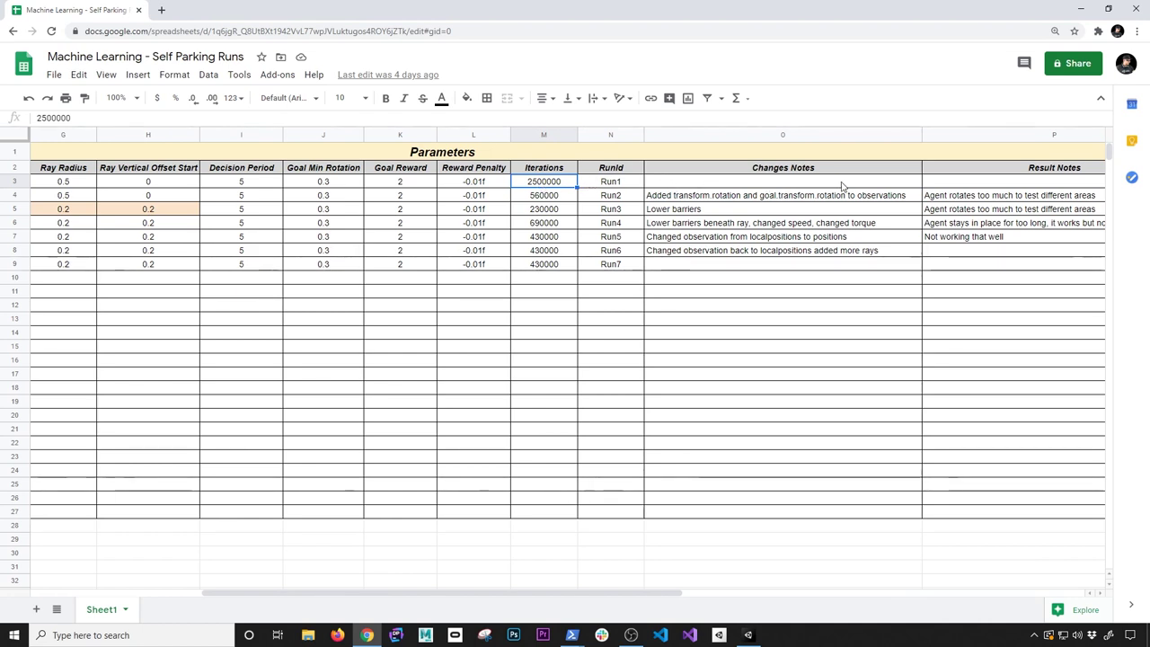
{"action": "left_click", "coordinate": [870, 183]}
{"action": "left_click", "coordinate": [975, 182]}
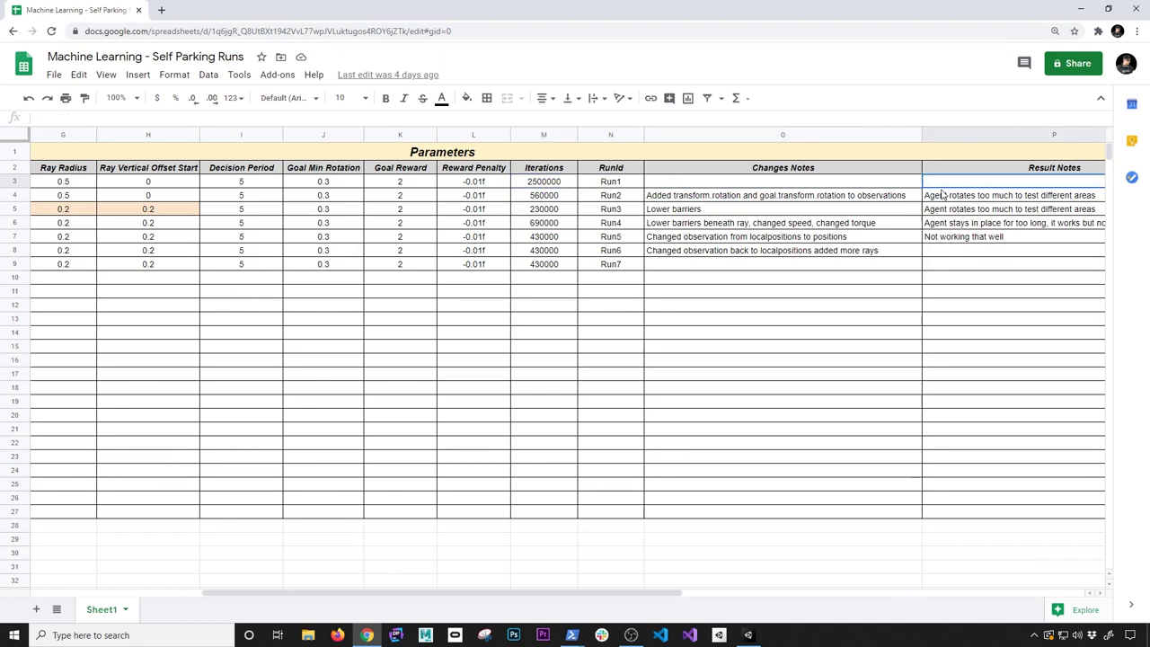
Examine the notes for Run2 and Run3, and switch to Unity to view the barriers and rays around CarAgent.
{"action": "left_click", "coordinate": [614, 196]}
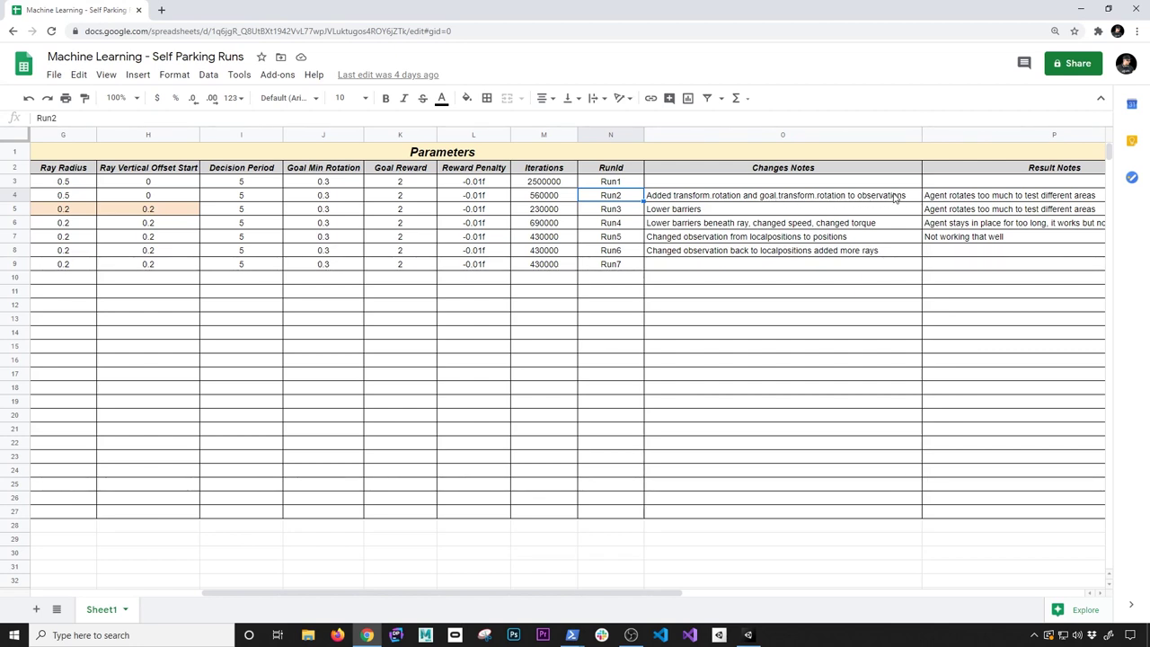
{"action": "left_click", "coordinate": [935, 197]}
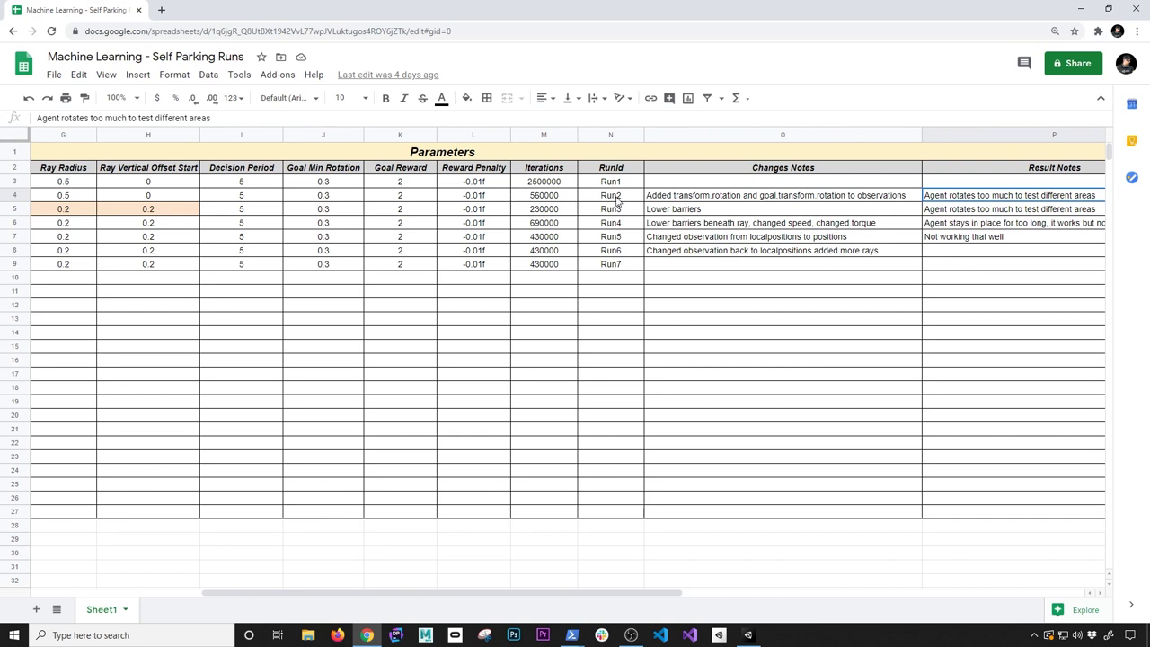
{"action": "key", "text": "Down"}
{"action": "key", "text": "Left"}
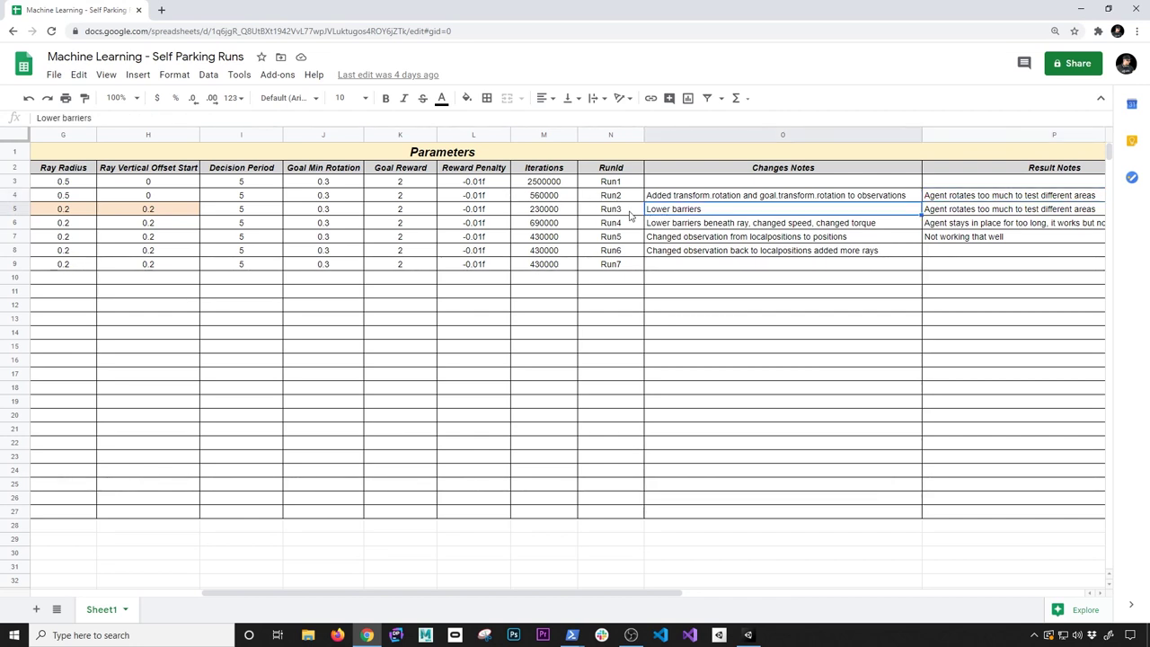
{"action": "key", "text": "alt+Tab"}
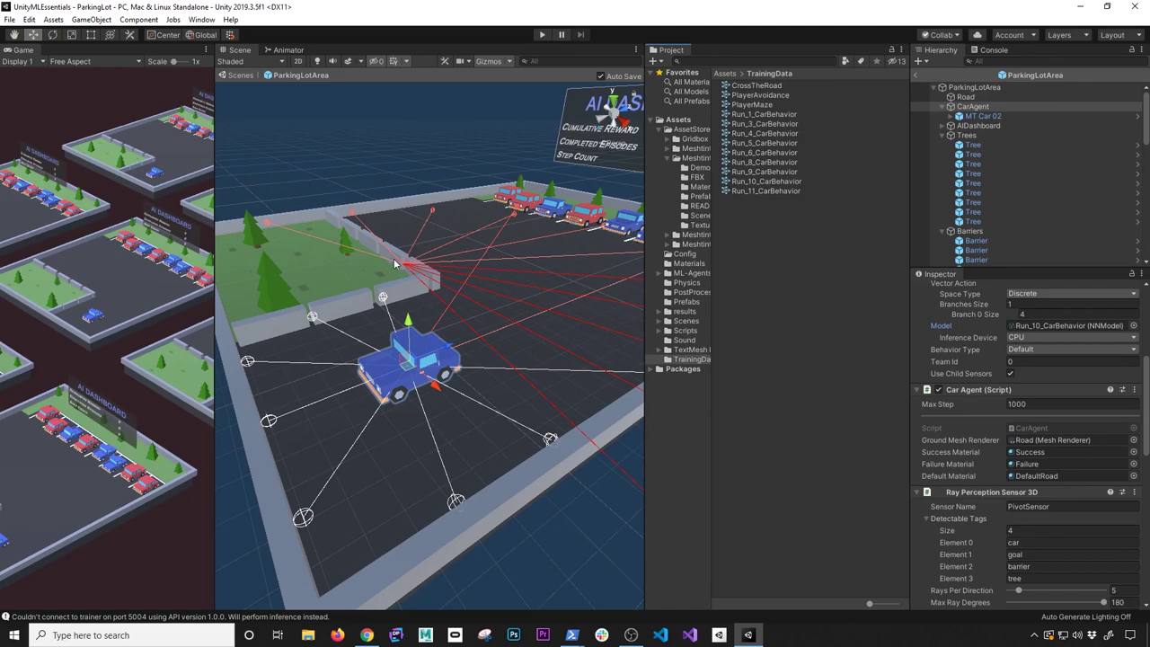
Return to the training runs spreadsheet in Chrome and highlight the whole Run7 row to review its parameters.
{"action": "key", "text": "alt+Tab"}
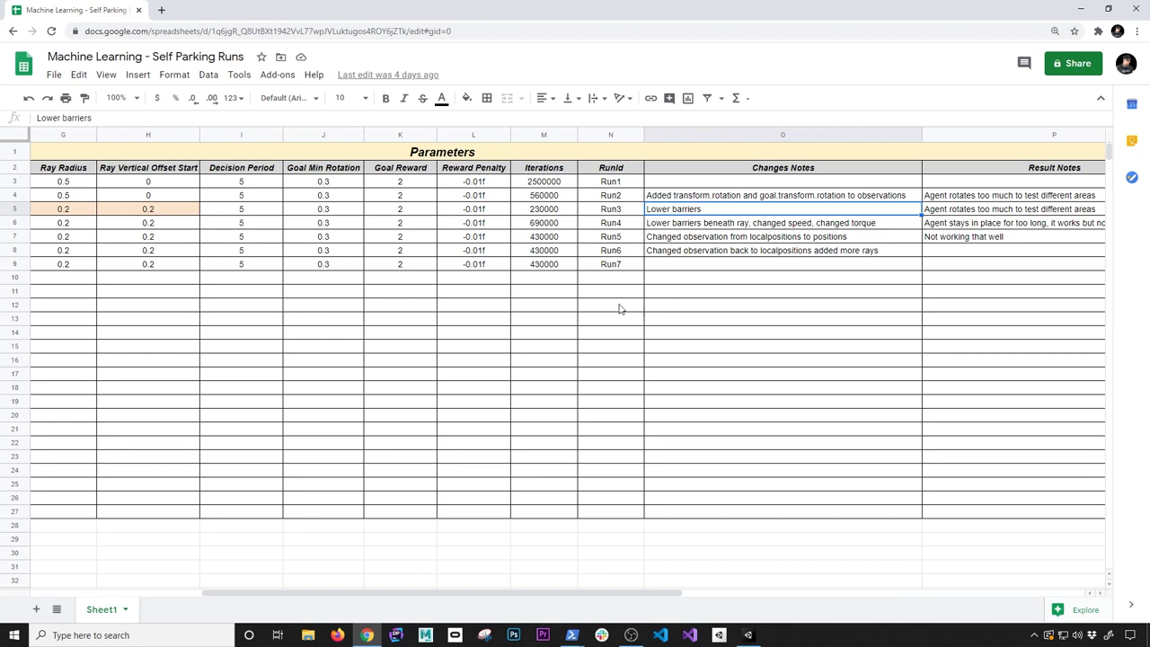
{"action": "left_click", "coordinate": [602, 264]}
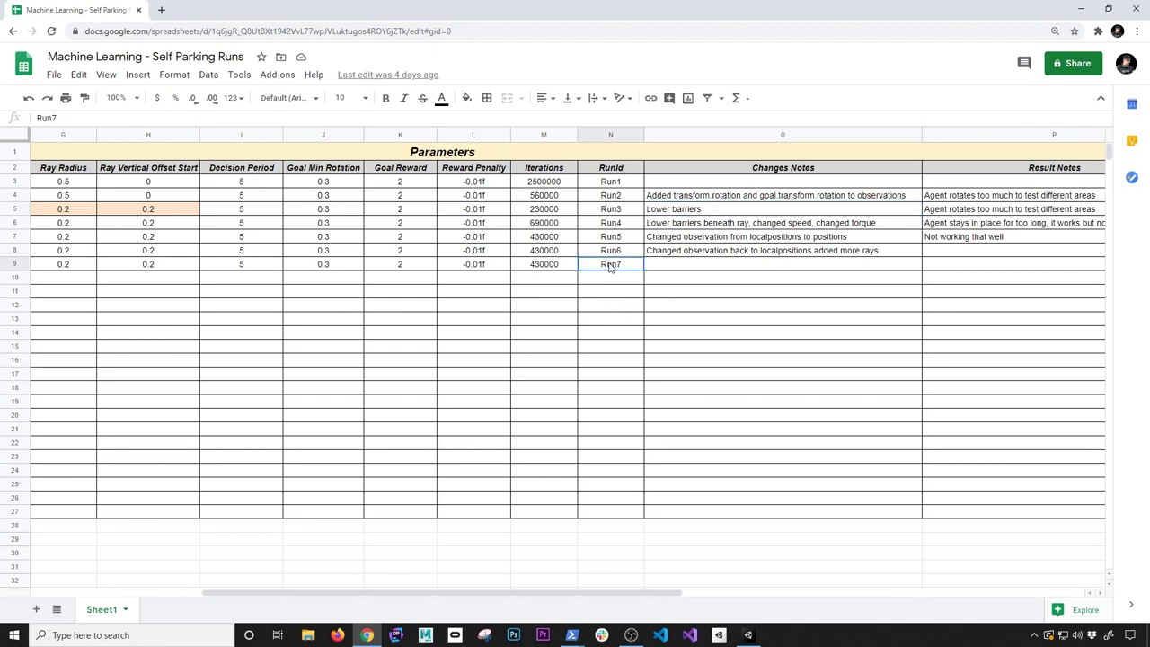
{"action": "left_click", "coordinate": [5, 264]}
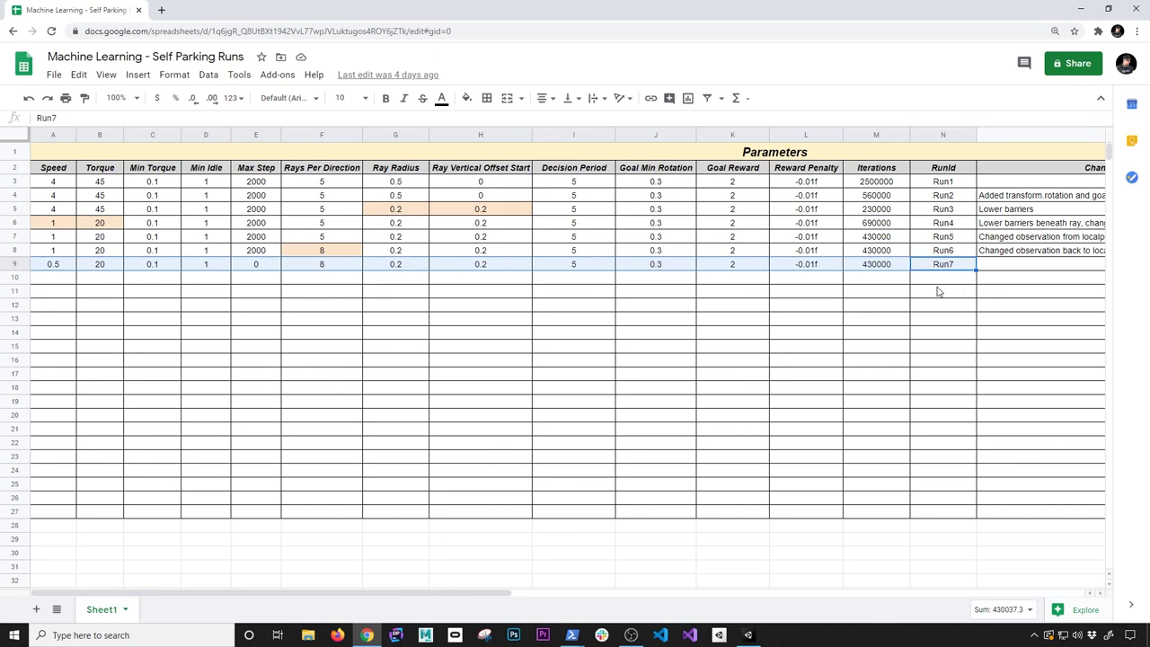
Switch to Unity, try Heuristic Only as CarAgent's Behavior Type, and restore it to Default.
{"action": "key", "text": "alt+Tab"}
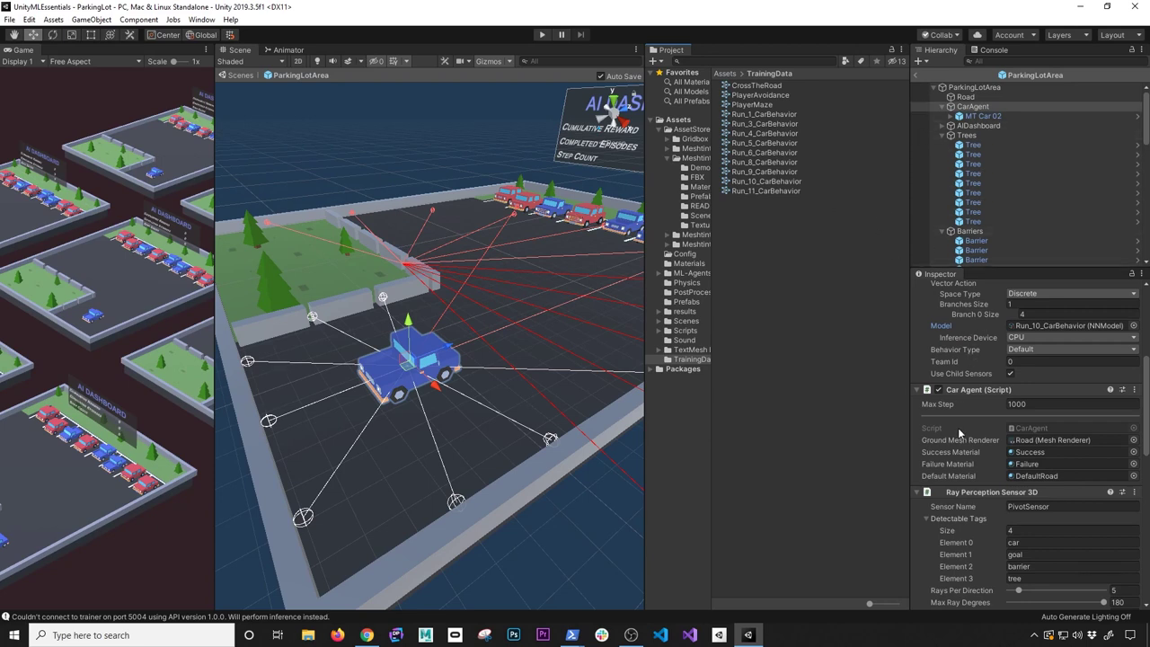
{"action": "scroll", "coordinate": [954, 428], "scroll_direction": "up", "scroll_amount": 3}
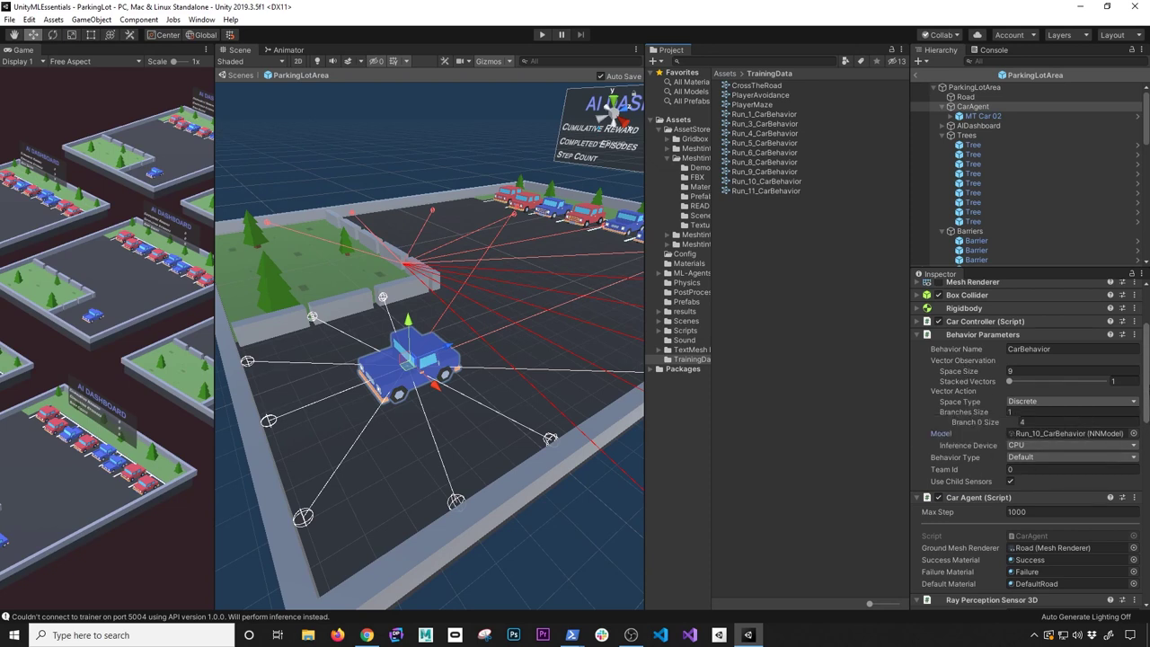
{"action": "left_click", "coordinate": [1028, 458]}
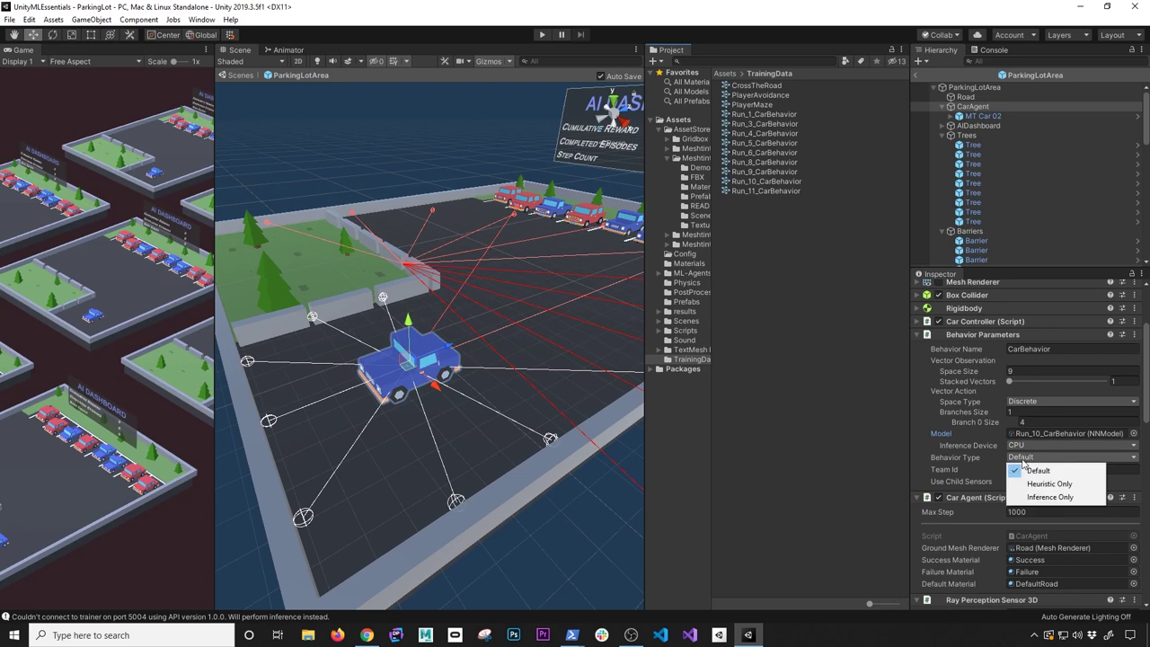
{"action": "left_click", "coordinate": [1029, 484]}
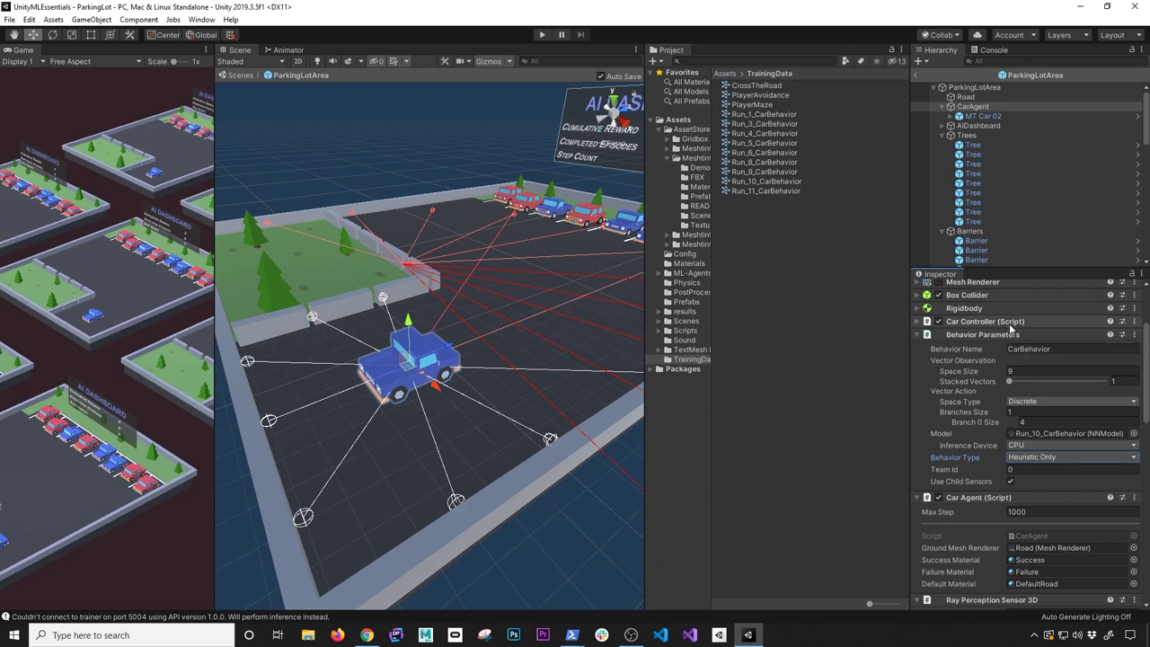
{"action": "left_click", "coordinate": [1031, 461]}
{"action": "left_click", "coordinate": [1030, 460]}
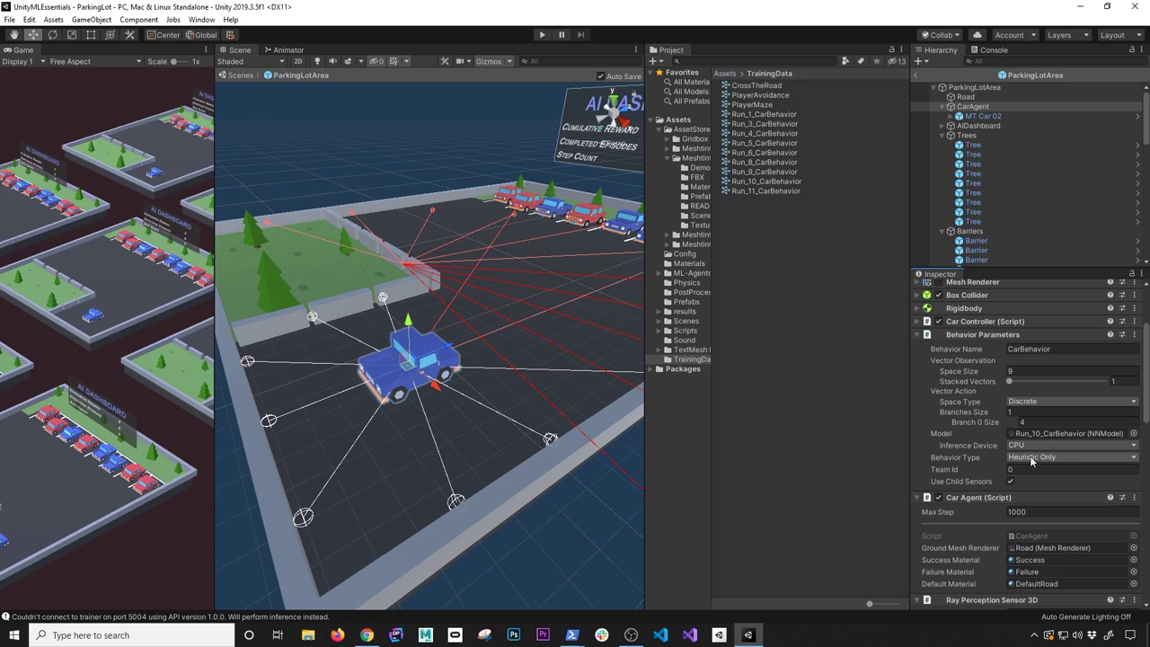
{"action": "left_click", "coordinate": [1030, 458]}
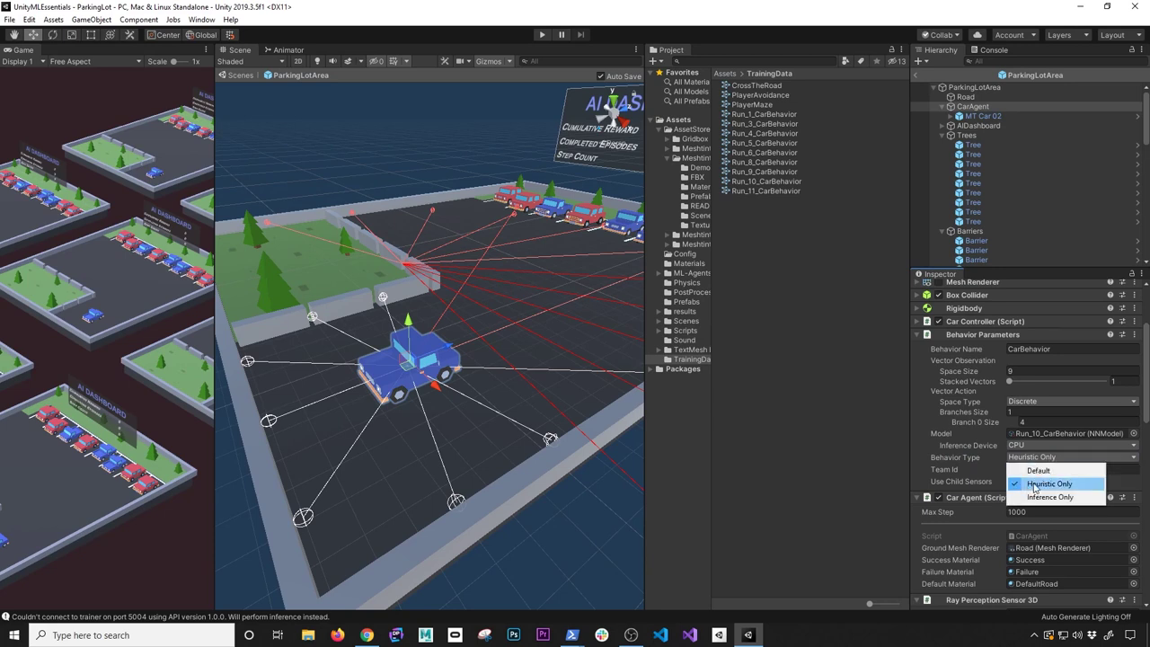
{"action": "left_click", "coordinate": [1034, 485]}
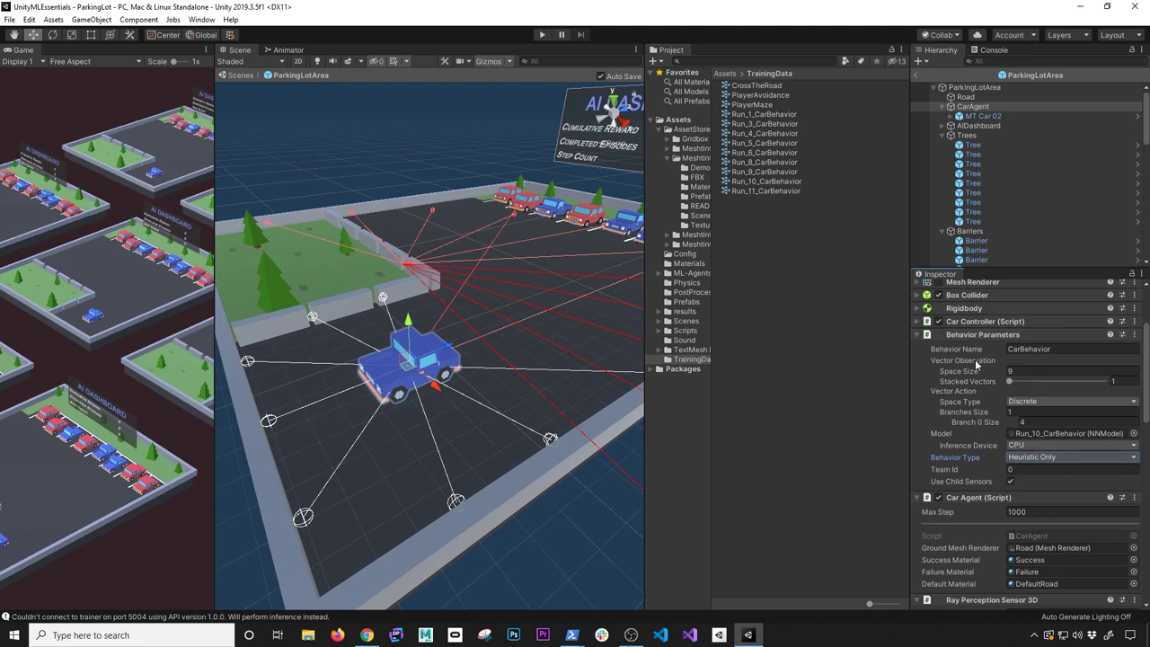
{"action": "left_click", "coordinate": [1022, 459]}
{"action": "left_click", "coordinate": [1020, 468]}
Set the Max Step of CarAgent's Car Agent script to 5000.
{"action": "left_click_drag", "start_coordinate": [1142, 397], "coordinate": [1144, 461]}
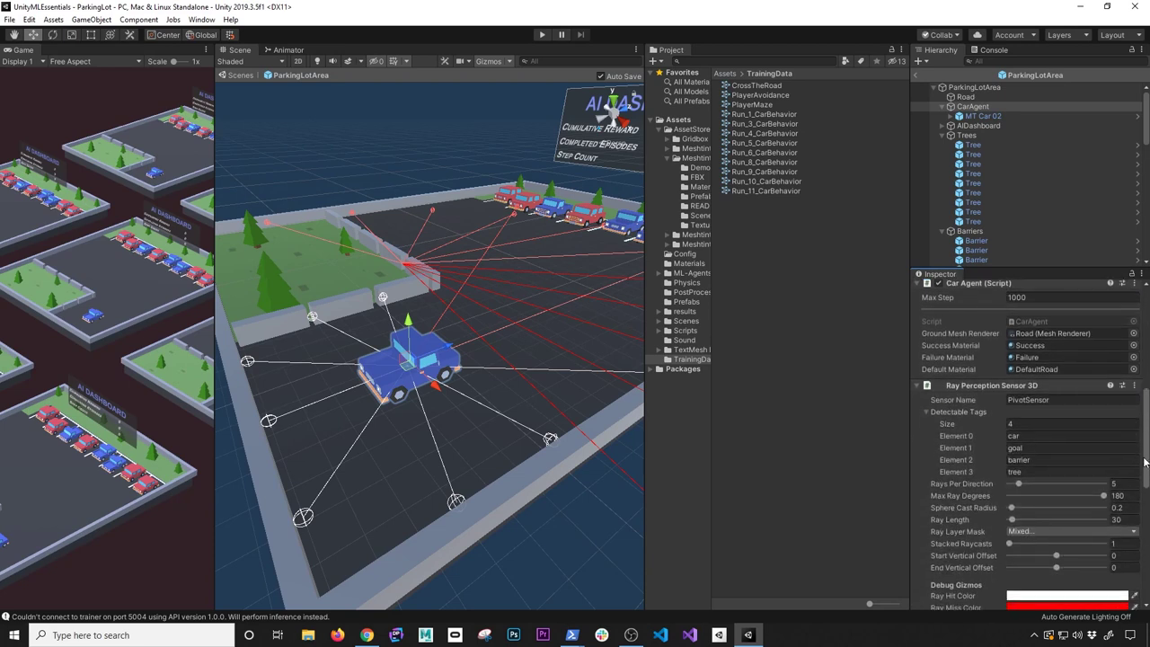
{"action": "left_click", "coordinate": [1033, 297]}
{"action": "type", "text": "5000"}
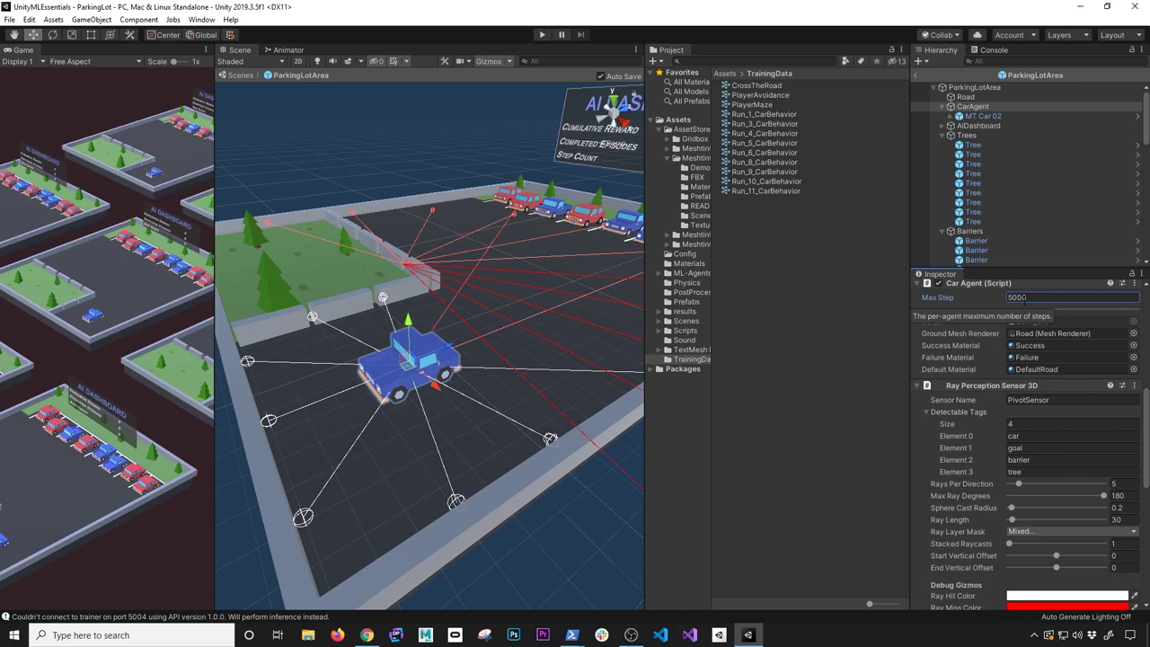
{"action": "scroll", "coordinate": [462, 293], "scroll_direction": "down", "scroll_amount": 5}
{"action": "scroll", "coordinate": [461, 294], "scroll_direction": "up", "scroll_amount": 2}
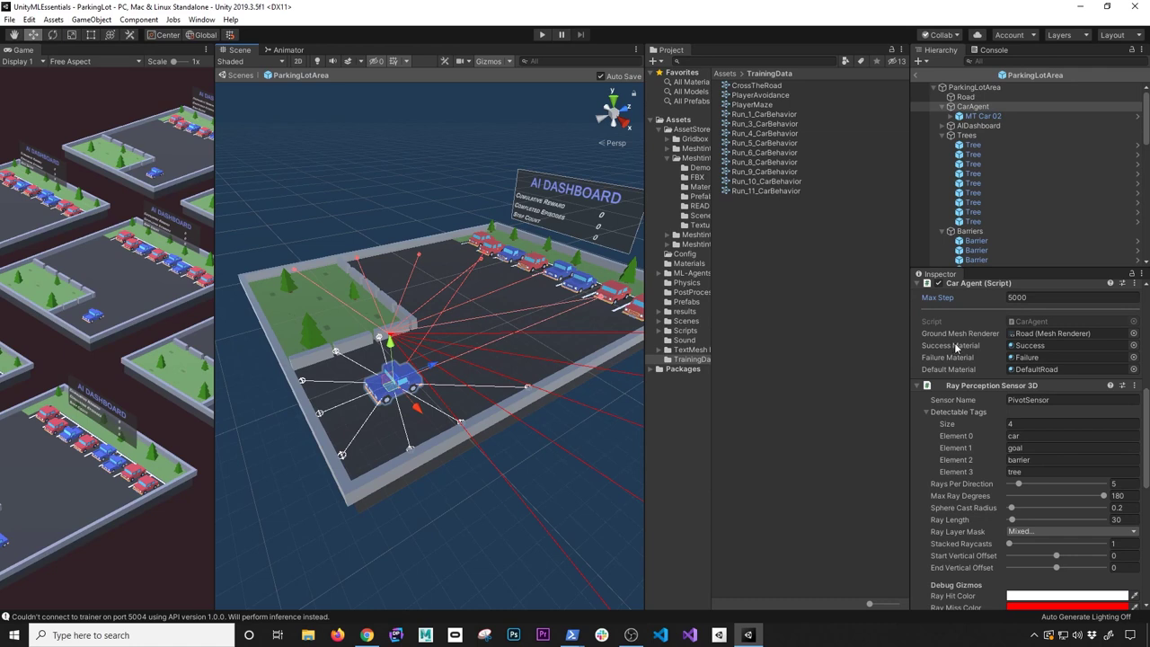
Try a Max Step of 0 in the Car Agent script, and restore it to 5000.
{"action": "scroll", "coordinate": [1031, 405], "scroll_direction": "up", "scroll_amount": 3}
{"action": "left_click", "coordinate": [1033, 405]}
{"action": "double_click", "coordinate": [1036, 405]}
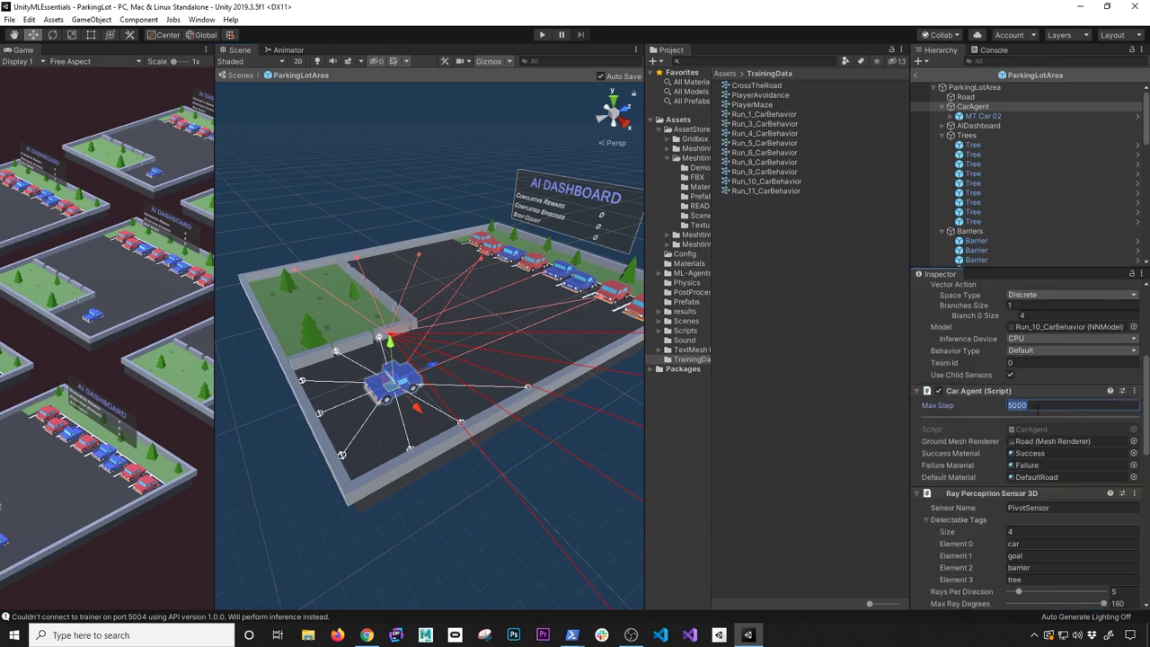
{"action": "type", "text": "0"}
{"action": "left_click", "coordinate": [1011, 404]}
{"action": "key", "text": "ctrl+s"}
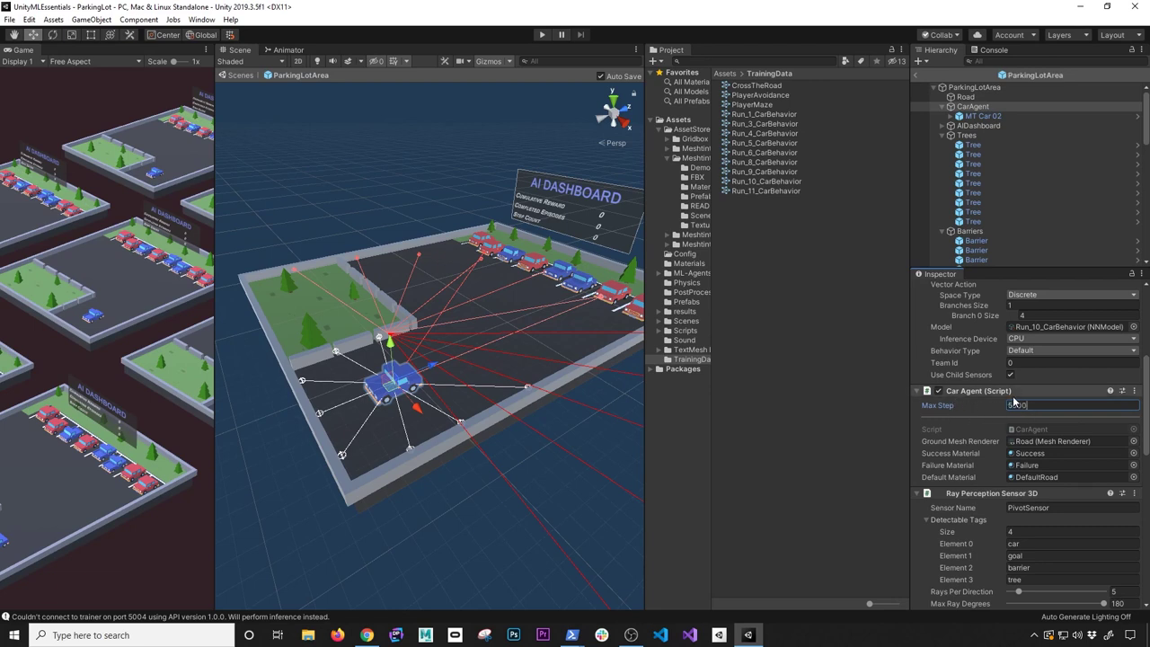
{"action": "type", "text": "5000"}
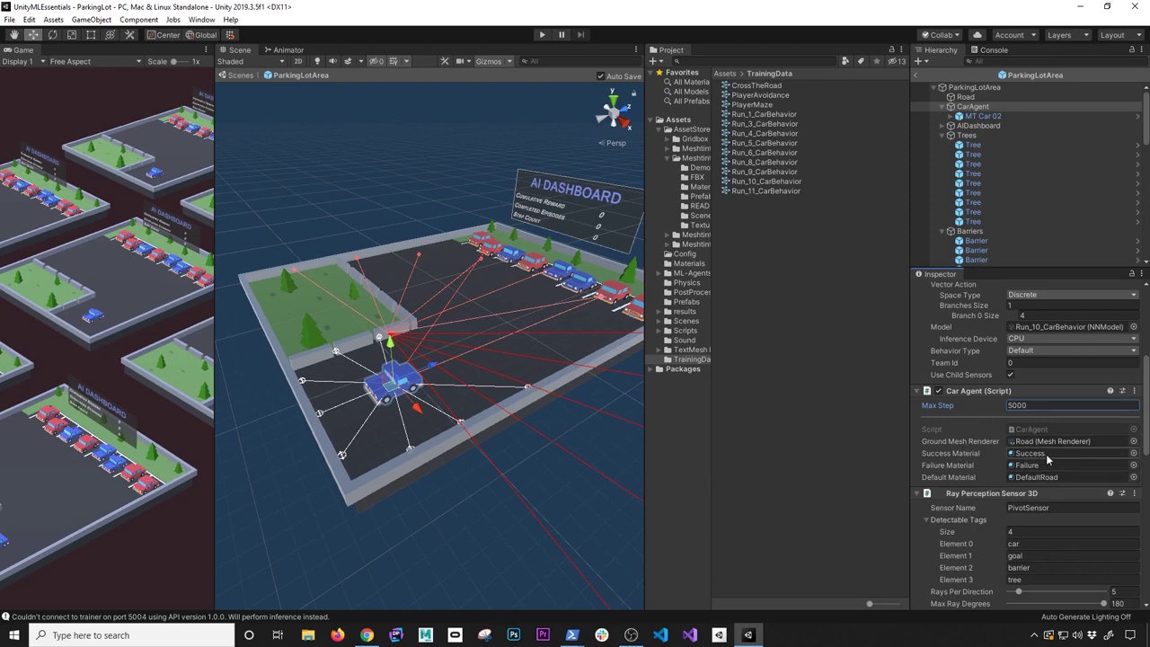
Reselect CarAgent and examine its Ray Perception Sensor 3D settings and the rays cast around the car.
{"action": "left_click", "coordinate": [492, 337]}
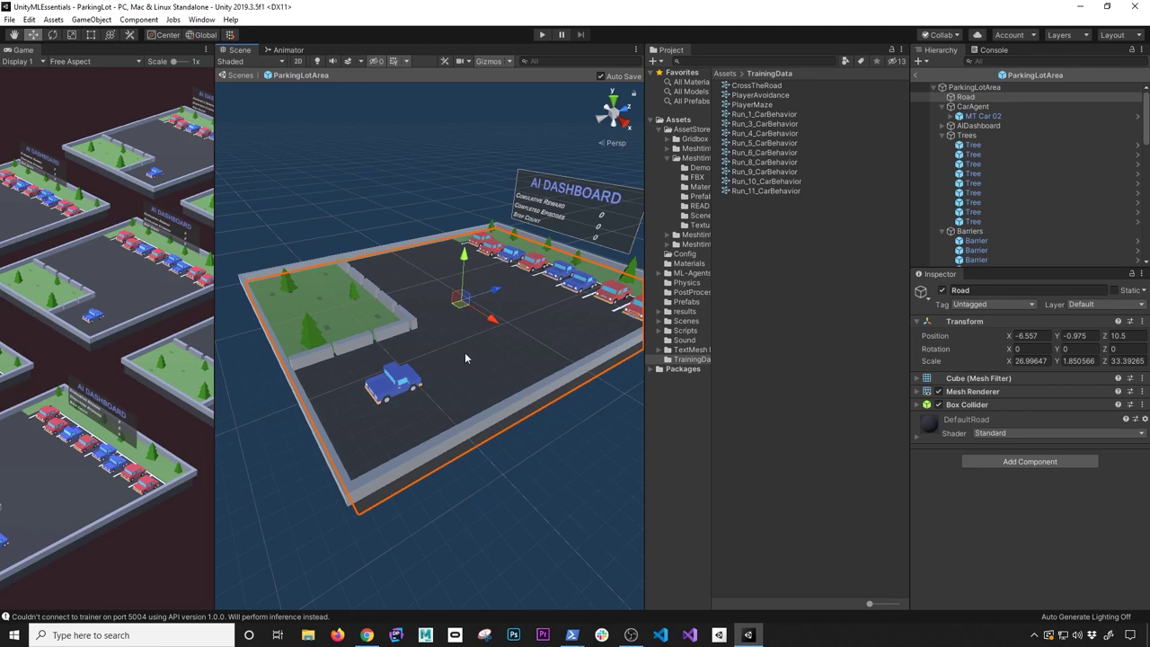
{"action": "left_click", "coordinate": [972, 106]}
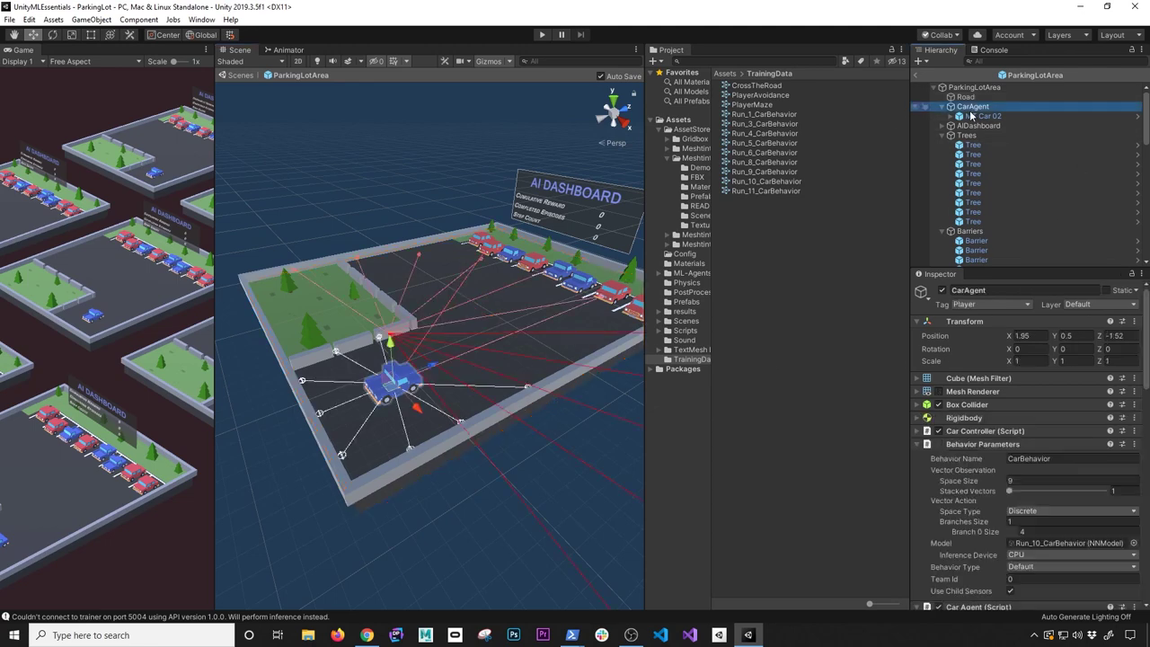
{"action": "scroll", "coordinate": [992, 428], "scroll_direction": "down", "scroll_amount": 3}
{"action": "scroll", "coordinate": [970, 386], "scroll_direction": "down", "scroll_amount": 3}
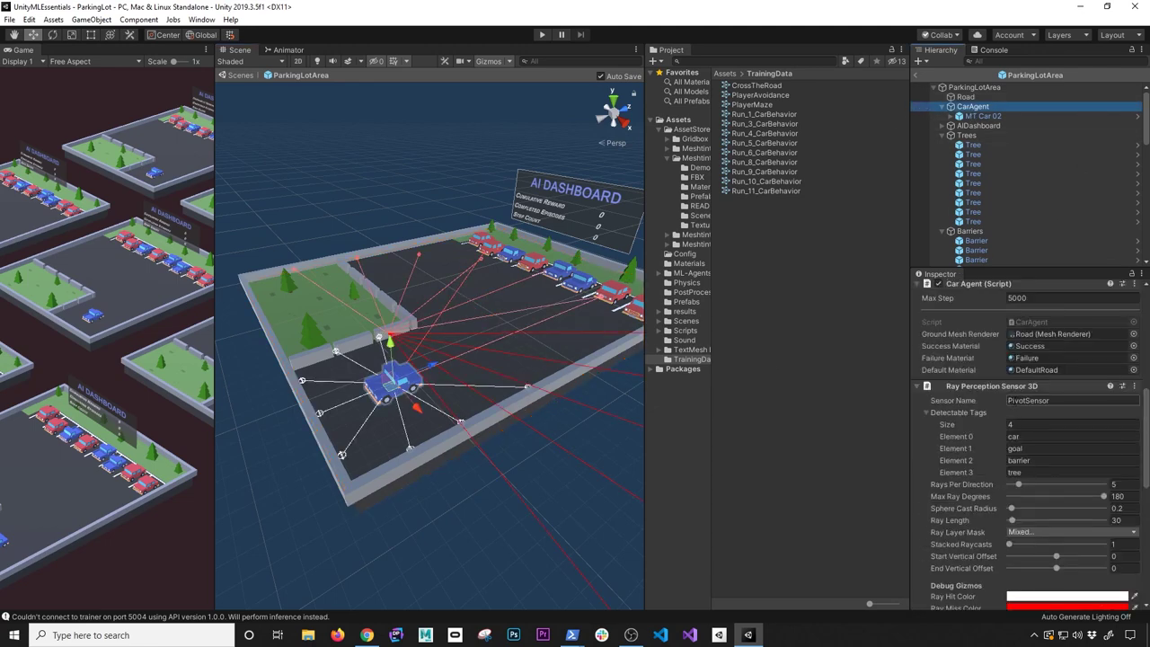
{"action": "left_click_drag", "start_coordinate": [405, 404], "coordinate": [503, 387], "text": "alt"}
{"action": "scroll", "coordinate": [528, 410], "scroll_direction": "up", "scroll_amount": 5}
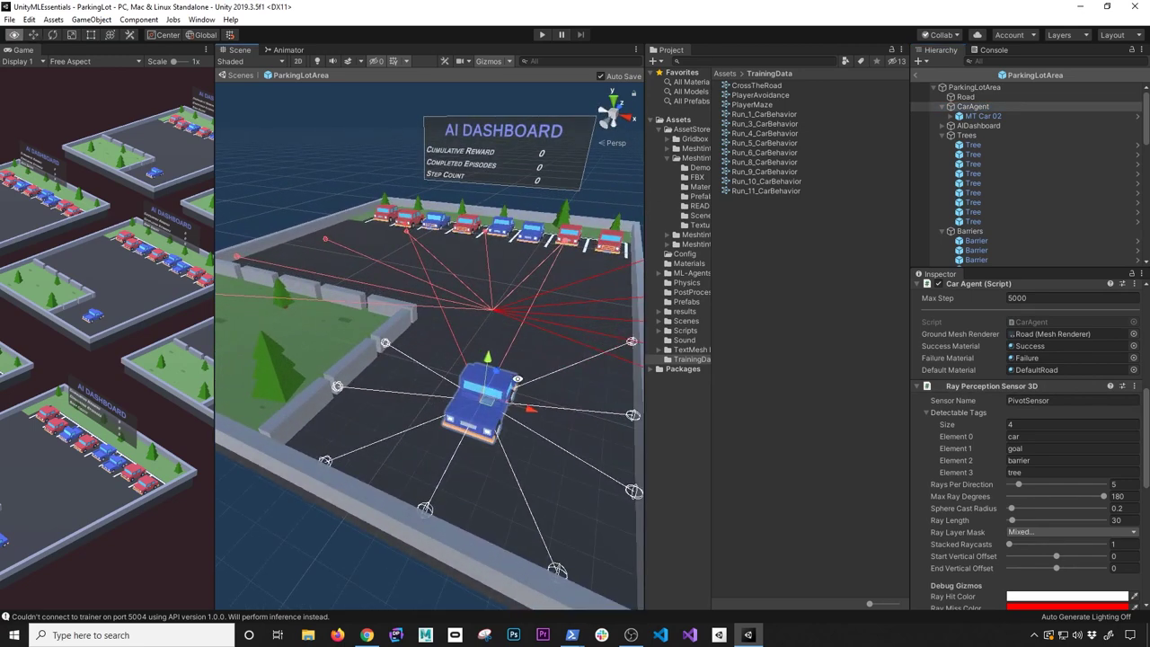
{"action": "left_click_drag", "start_coordinate": [532, 362], "coordinate": [521, 360], "text": "alt"}
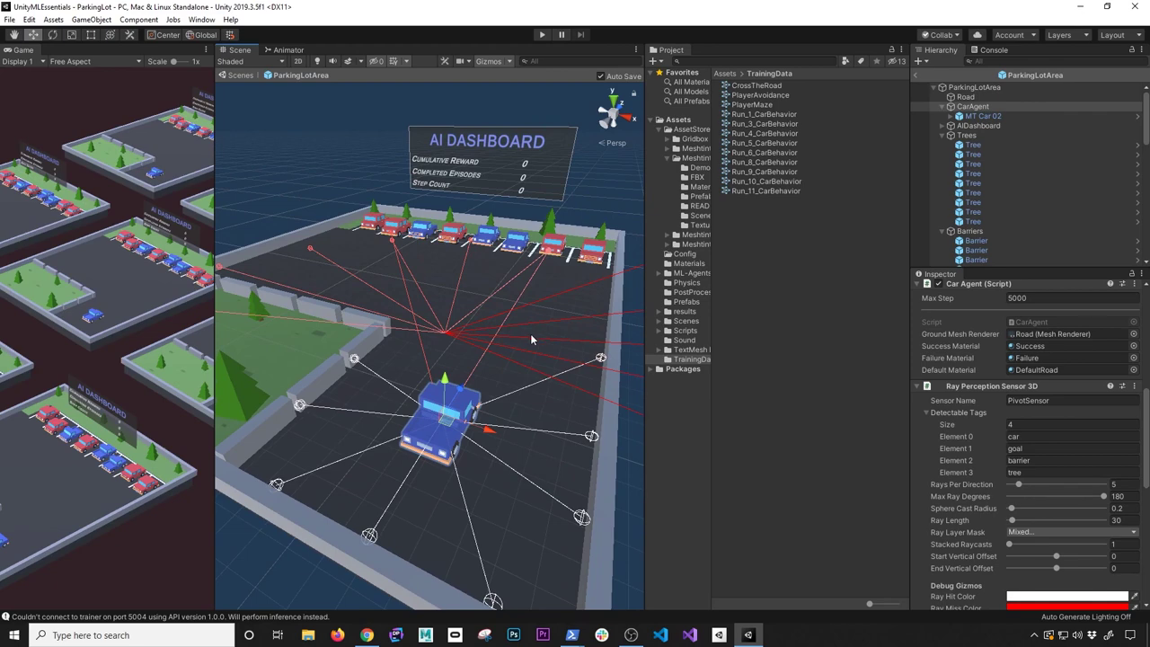
{"action": "mouse_move", "coordinate": [482, 396]}
{"action": "left_mouse_down", "text": "alt"}
{"action": "mouse_move", "coordinate": [487, 378]}
{"action": "mouse_move", "coordinate": [461, 395]}
{"action": "left_mouse_up", "text": "alt"}
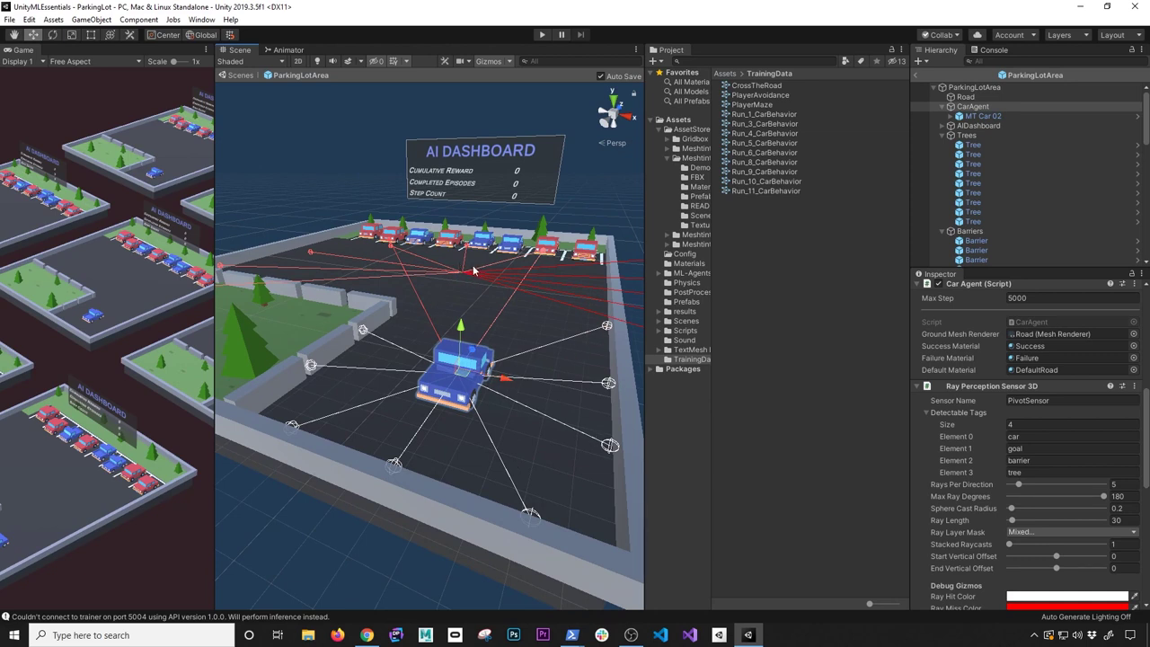
Review the PivotSensor on CarAgent, toggling its rays and going through its sensor name and detectable tags.
{"action": "left_click", "coordinate": [990, 387]}
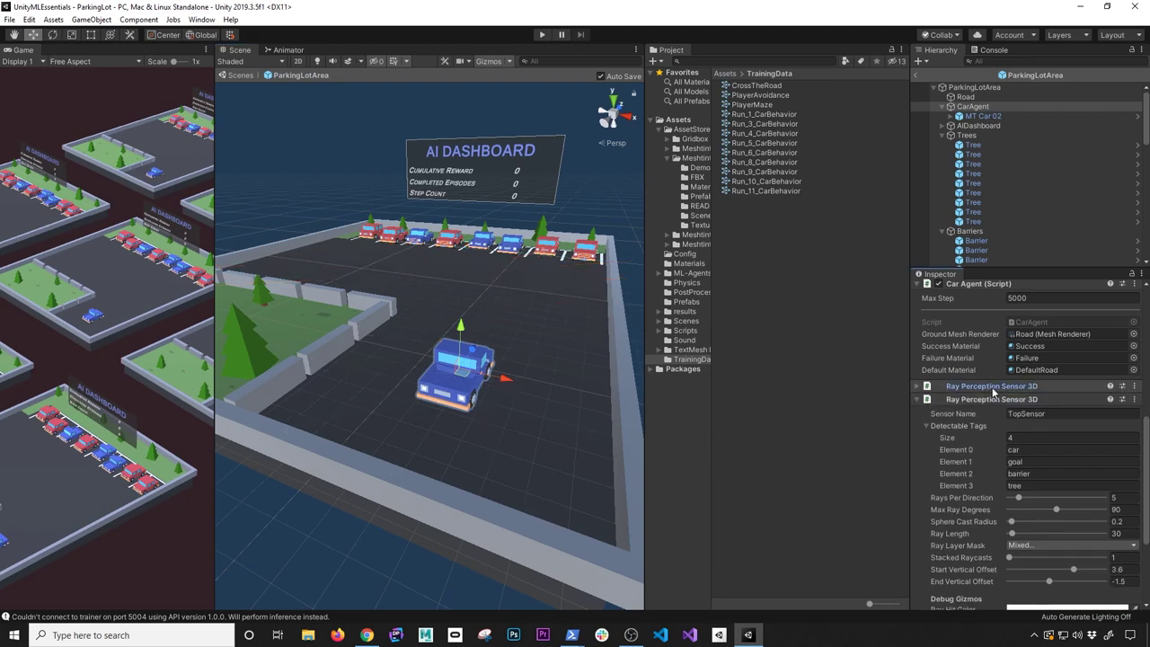
{"action": "left_click", "coordinate": [988, 386]}
{"action": "left_click", "coordinate": [1015, 401]}
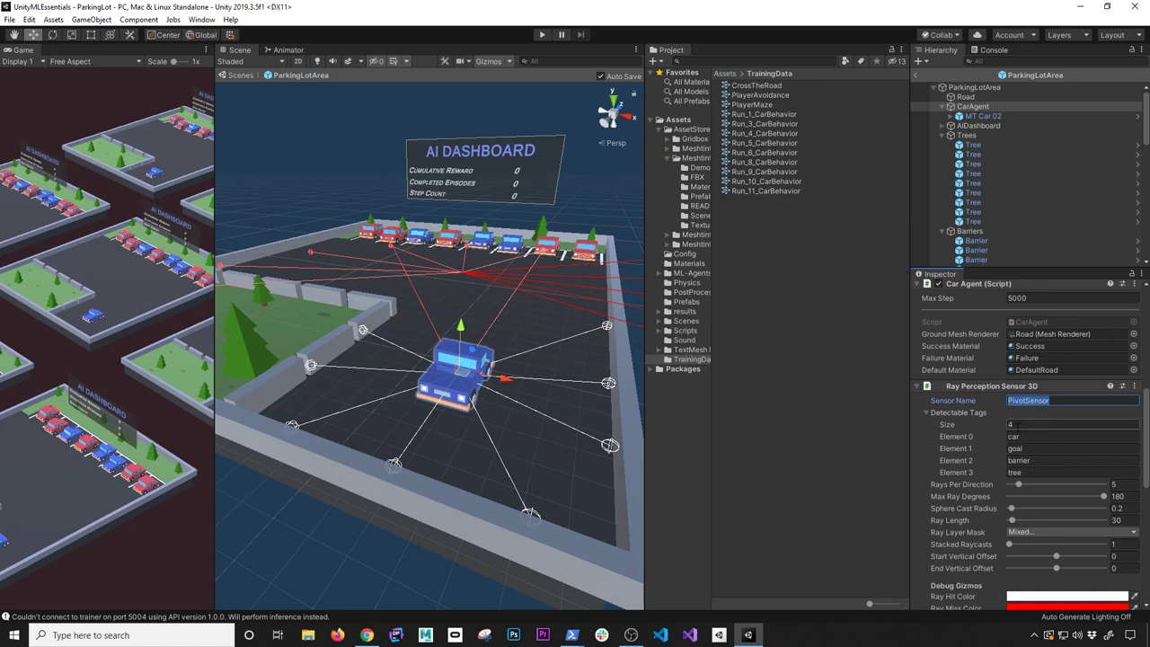
{"action": "scroll", "coordinate": [1122, 422], "scroll_direction": "down", "scroll_amount": 3}
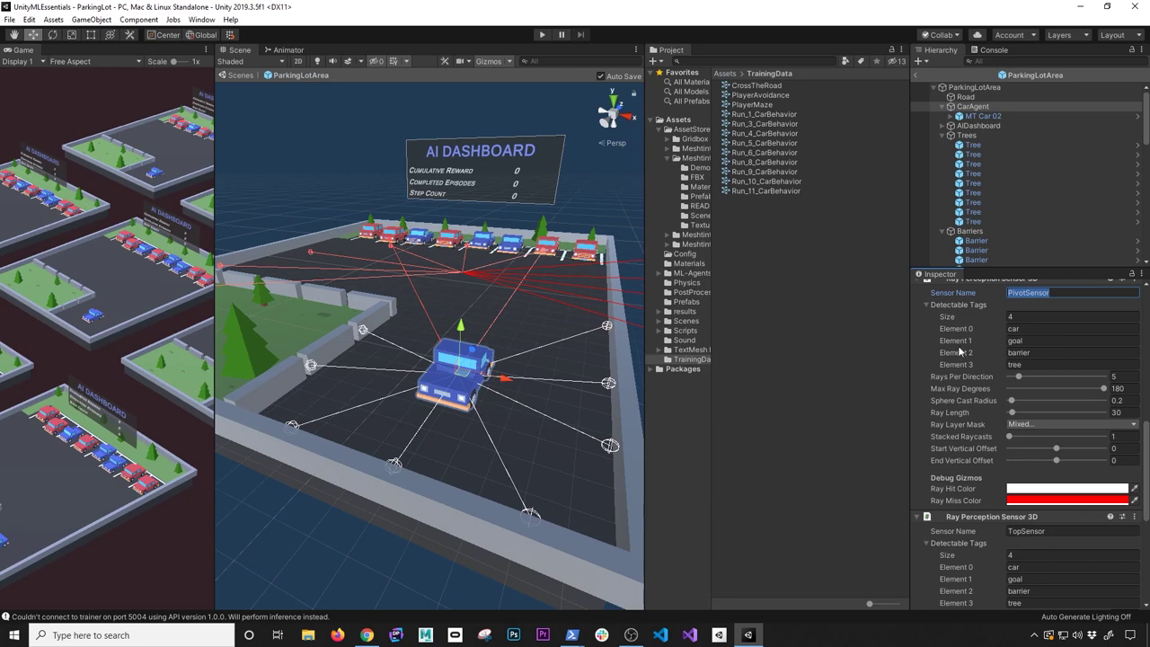
{"action": "key", "text": "Tab"}
{"action": "key", "text": "Tab"}
{"action": "key", "text": "Tab"}
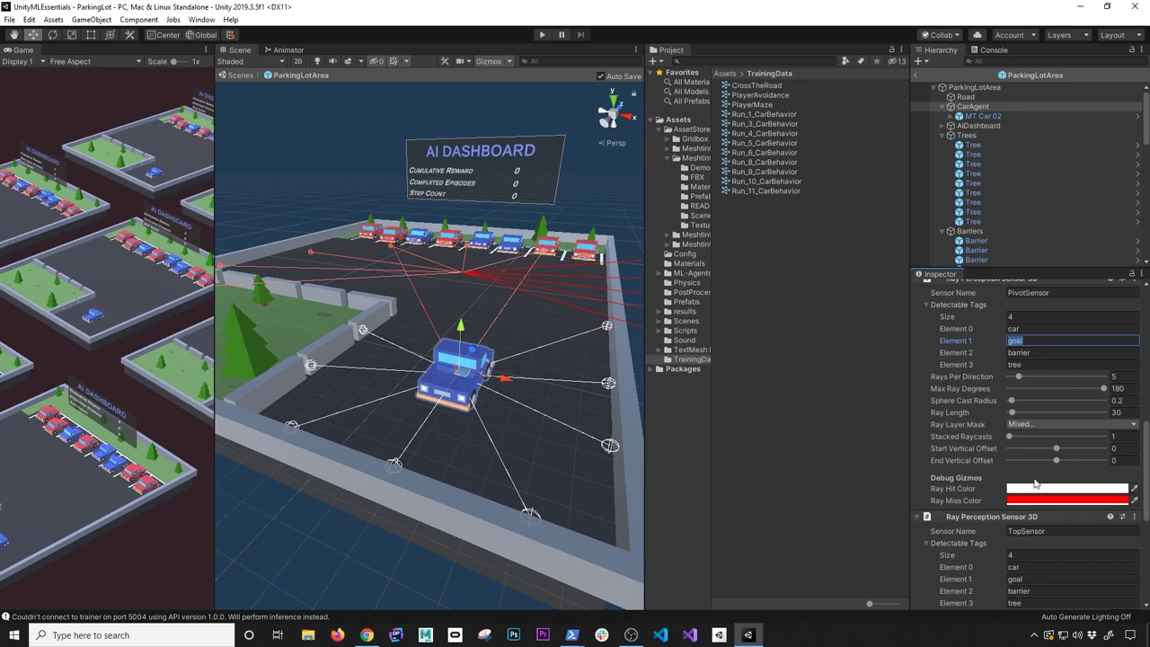
Examine the TopSensor's ray settings and Start Vertical Offset, comparing them with the rays cast above the car.
{"action": "scroll", "coordinate": [1147, 503], "scroll_direction": "down", "scroll_amount": 3}
{"action": "scroll", "coordinate": [1147, 503], "scroll_direction": "down", "scroll_amount": 5}
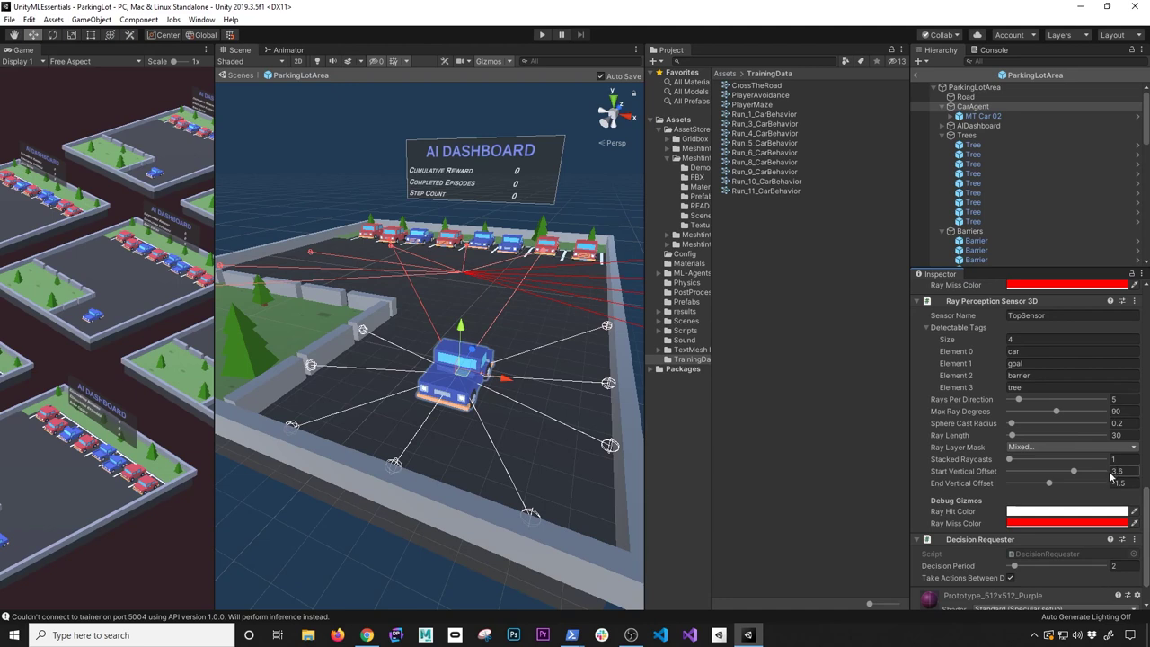
{"action": "left_click_drag", "start_coordinate": [1074, 472], "coordinate": [1073, 473]}
{"action": "left_click_drag", "start_coordinate": [505, 245], "coordinate": [487, 264], "text": "alt"}
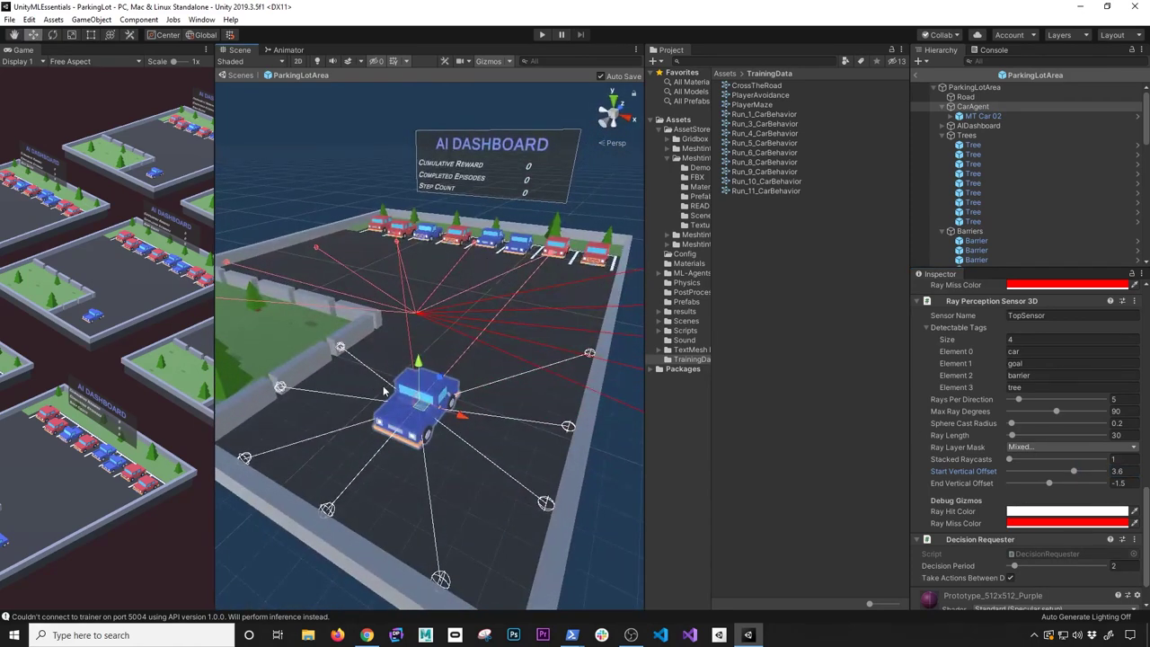
{"action": "scroll", "coordinate": [449, 269], "scroll_direction": "down", "scroll_amount": 2}
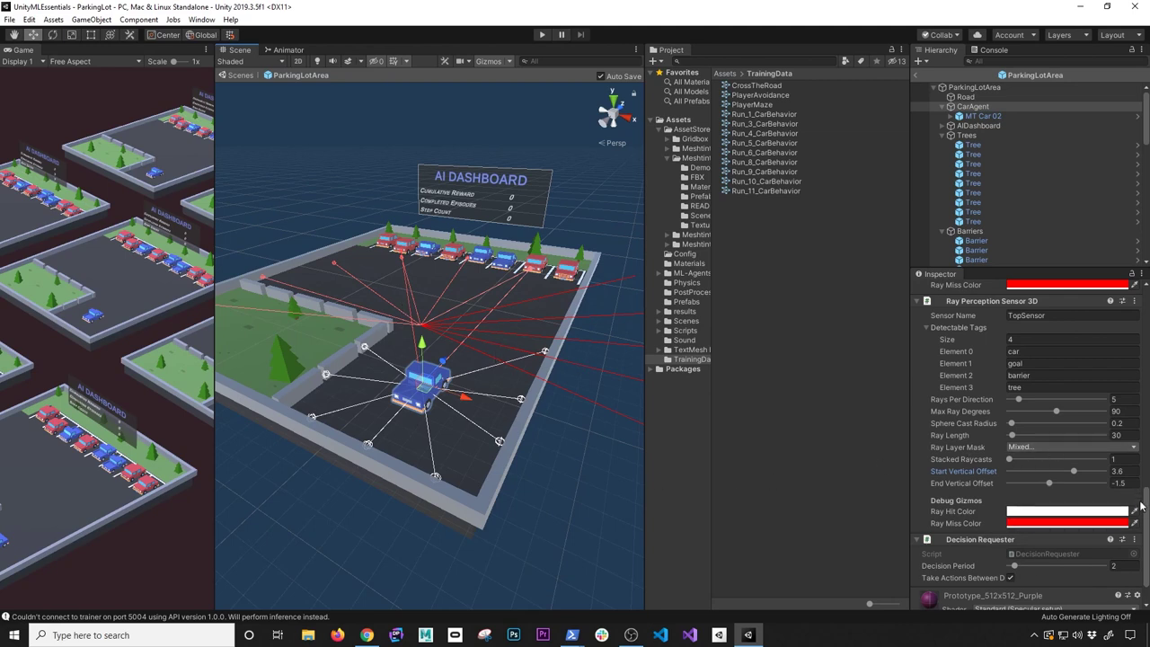
Review the Decision Requester's Decision Period and the Stacked Vectors description, and collapse Behavior Parameters.
{"action": "scroll", "coordinate": [1139, 503], "scroll_direction": "down", "scroll_amount": 2}
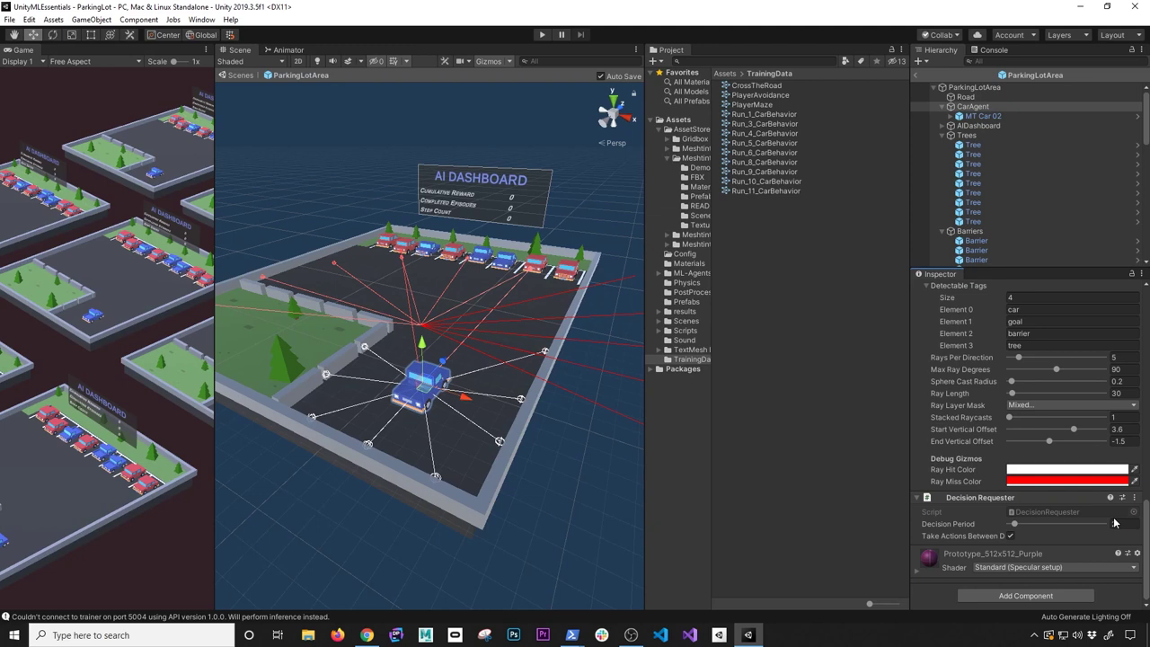
{"action": "mouse_move", "coordinate": [954, 523]}
{"action": "left_click", "coordinate": [1123, 523]}
{"action": "scroll", "coordinate": [992, 373], "scroll_direction": "up", "scroll_amount": 10}
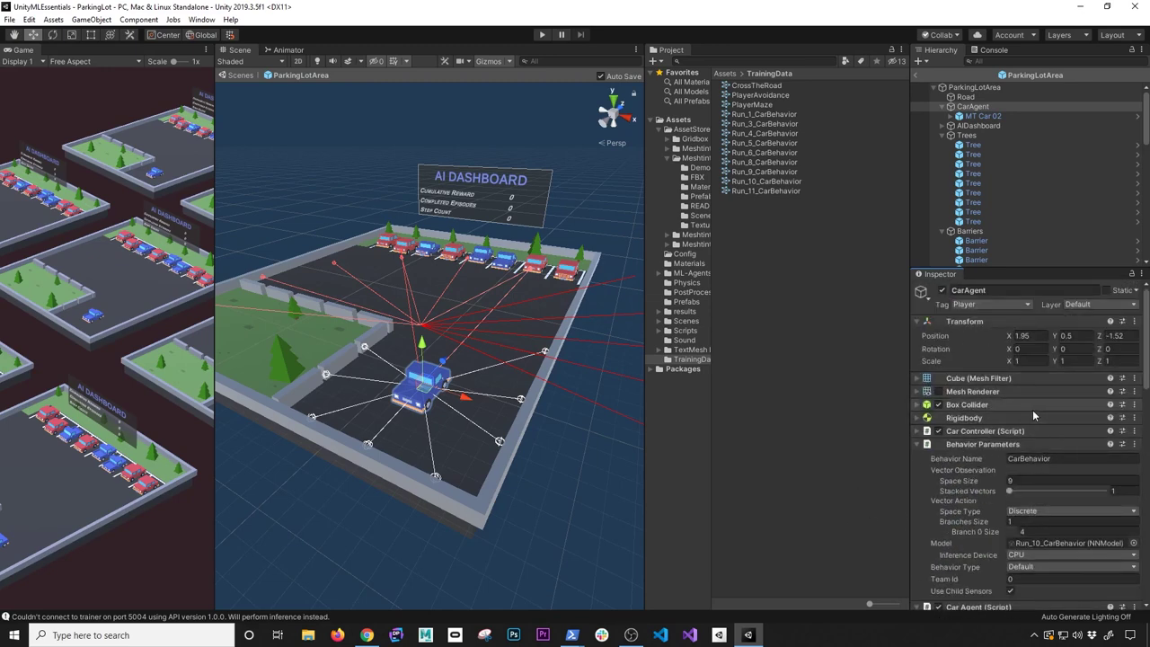
{"action": "scroll", "coordinate": [1016, 422], "scroll_direction": "down", "scroll_amount": 12}
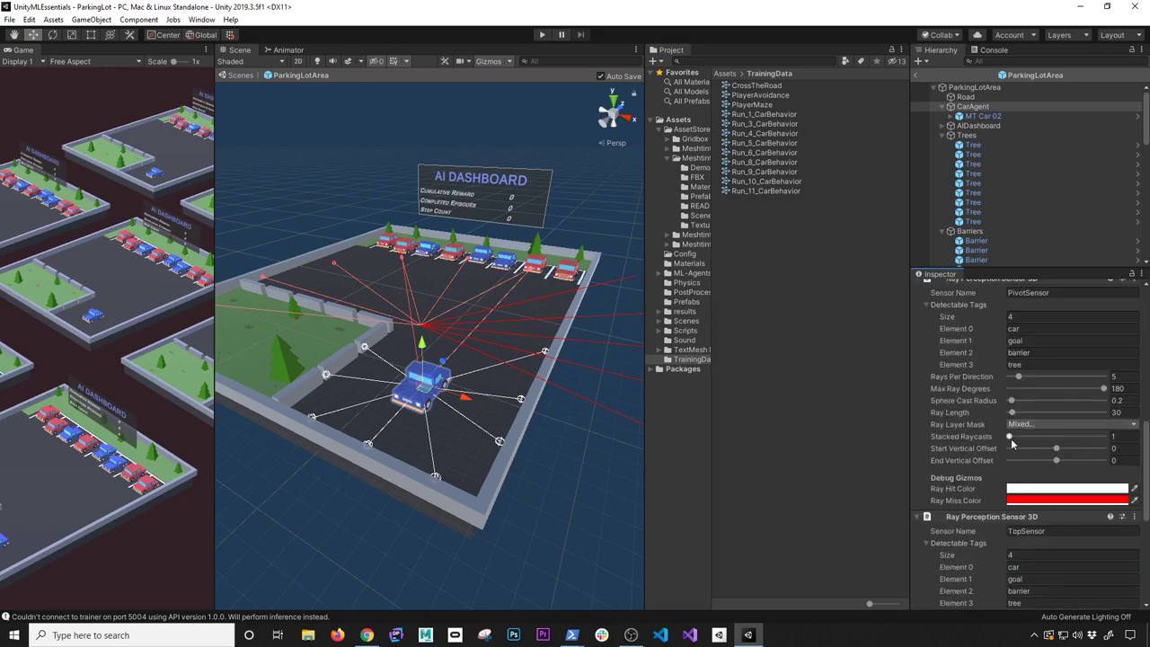
{"action": "scroll", "coordinate": [1006, 458], "scroll_direction": "down", "scroll_amount": 5}
{"action": "scroll", "coordinate": [970, 485], "scroll_direction": "up", "scroll_amount": 15}
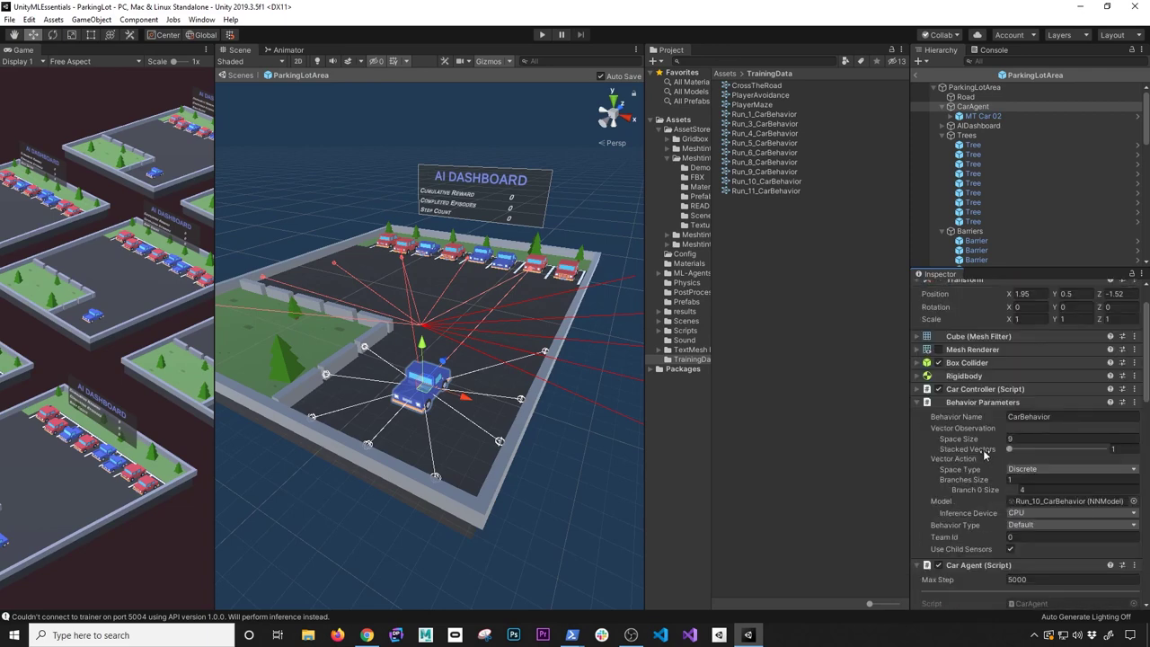
{"action": "mouse_move", "coordinate": [977, 444]}
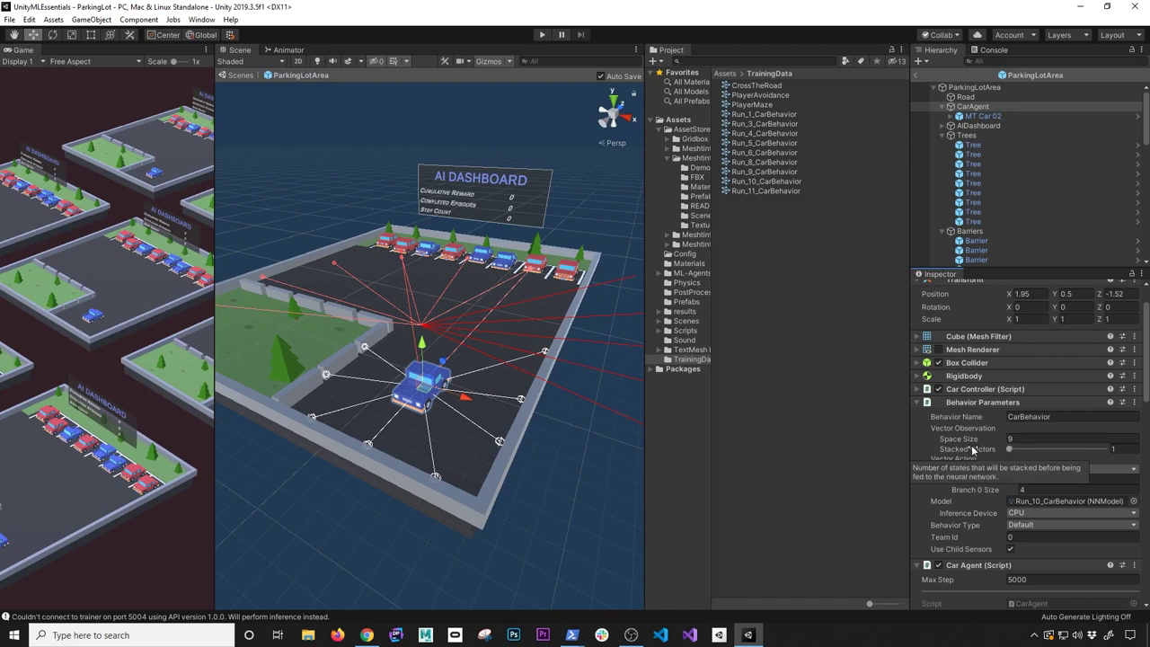
{"action": "left_click", "coordinate": [925, 402]}
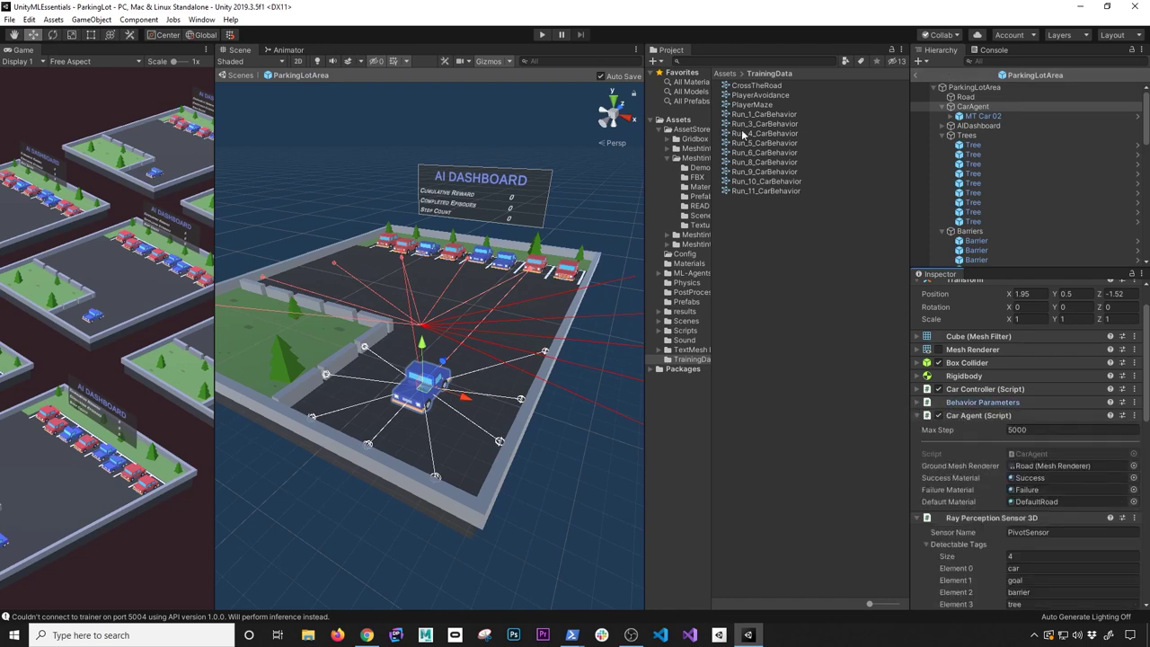
Collapse the Trees group, and examine the AIDashboard object, its child labels and its board in the scene.
{"action": "left_click", "coordinate": [942, 134]}
{"action": "left_click", "coordinate": [942, 126]}
{"action": "left_click", "coordinate": [970, 126]}
{"action": "key", "text": "f"}
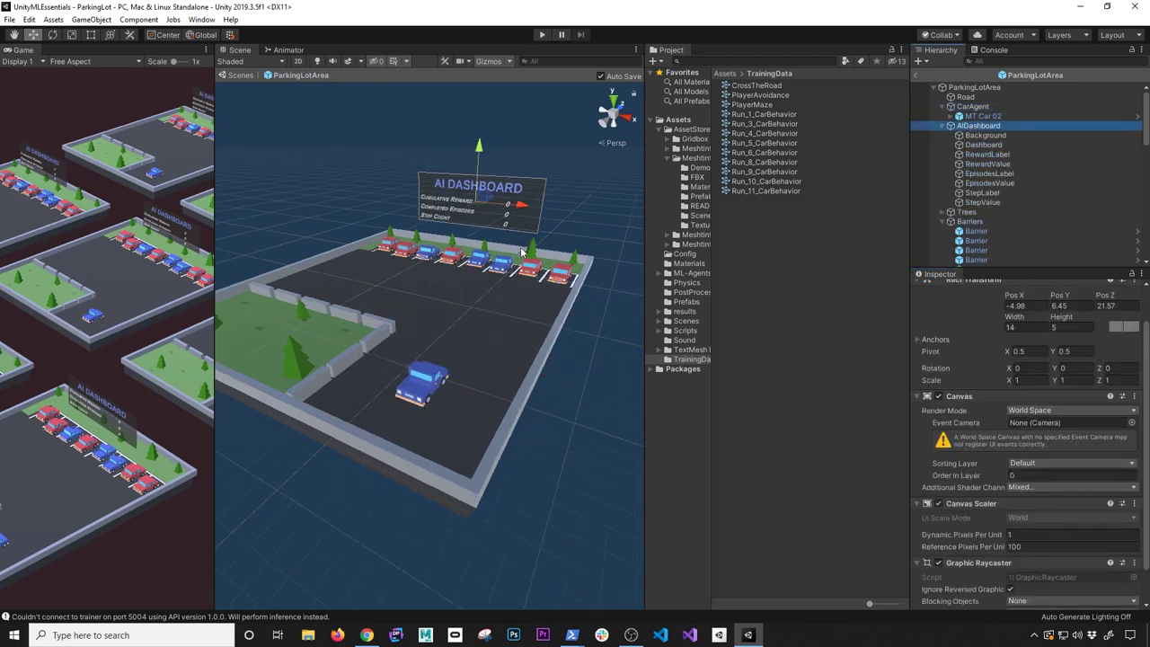
{"action": "scroll", "coordinate": [505, 308], "scroll_direction": "down", "scroll_amount": 3}
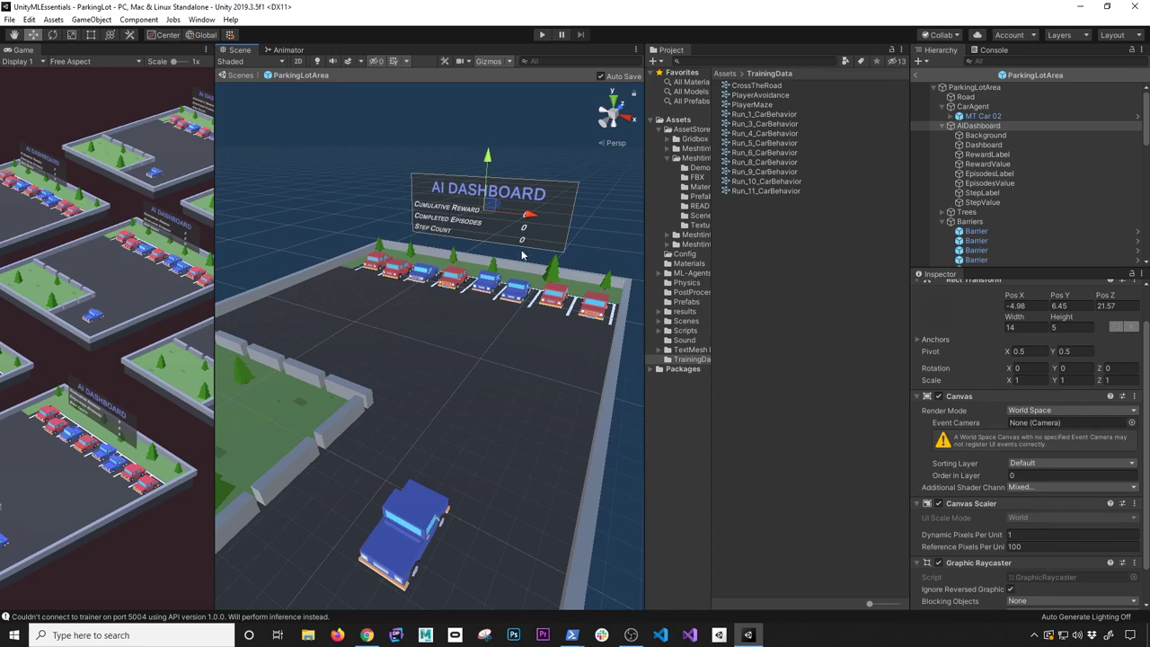
{"action": "scroll", "coordinate": [521, 260], "scroll_direction": "down", "scroll_amount": 3}
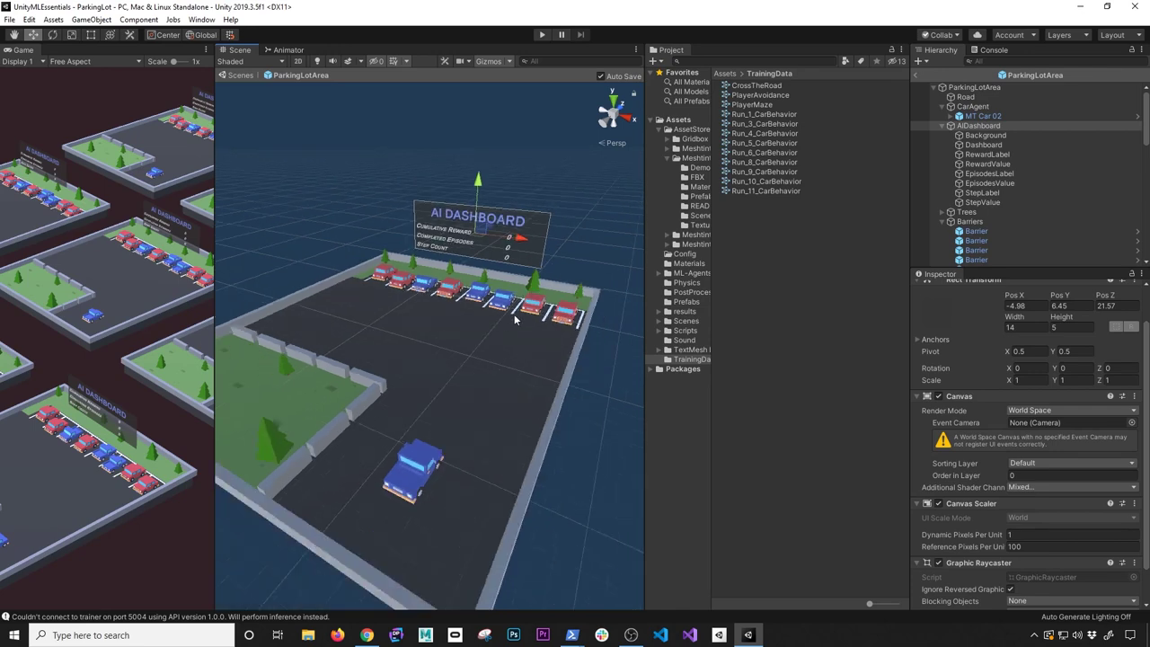
{"action": "scroll", "coordinate": [527, 241], "scroll_direction": "up", "scroll_amount": 2}
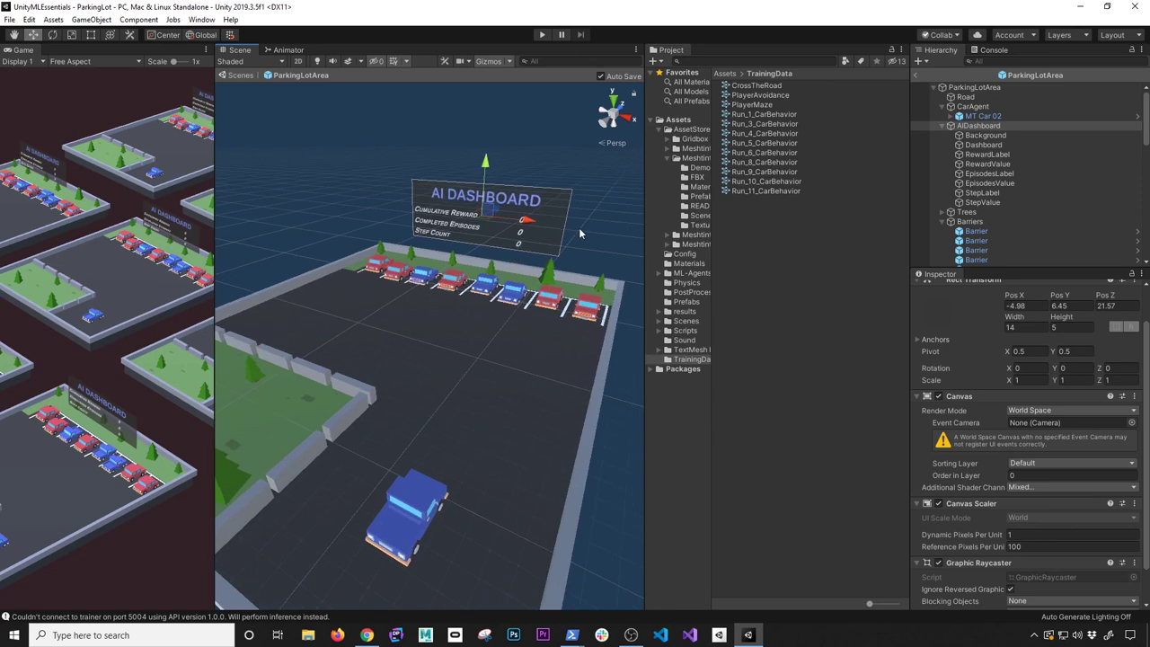
{"action": "left_click", "coordinate": [942, 125]}
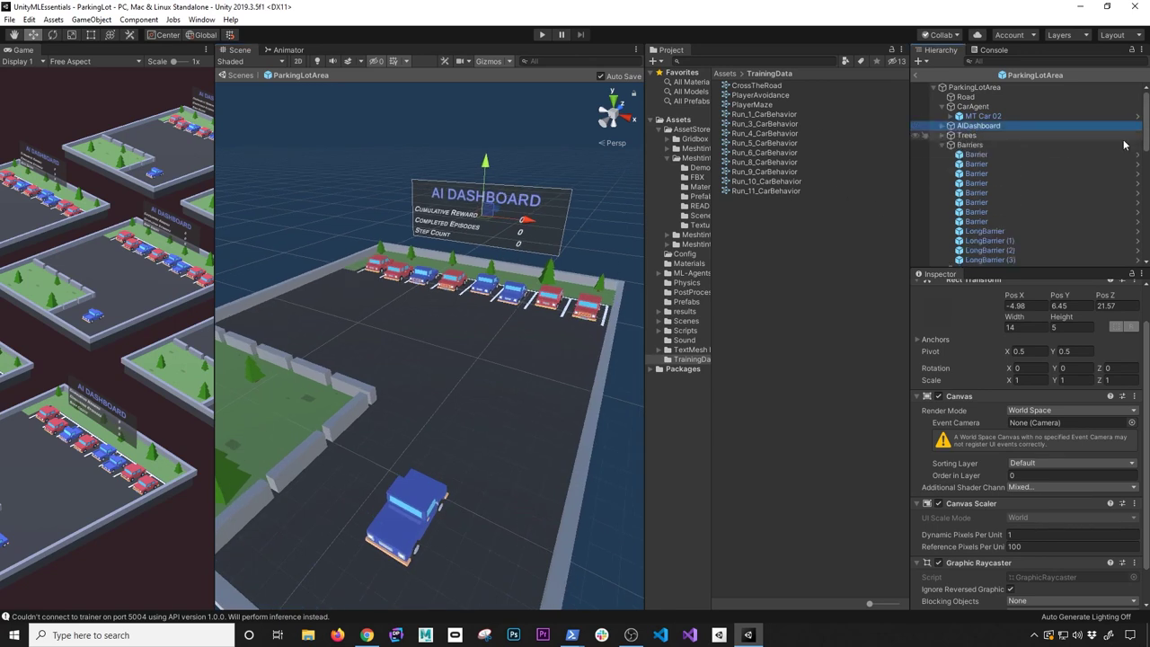
Inspect the Trees and Barriers groups, and check the tag of a barrier beside the grass area.
{"action": "left_click", "coordinate": [986, 134]}
{"action": "left_click_drag", "start_coordinate": [397, 336], "coordinate": [375, 379], "text": "alt"}
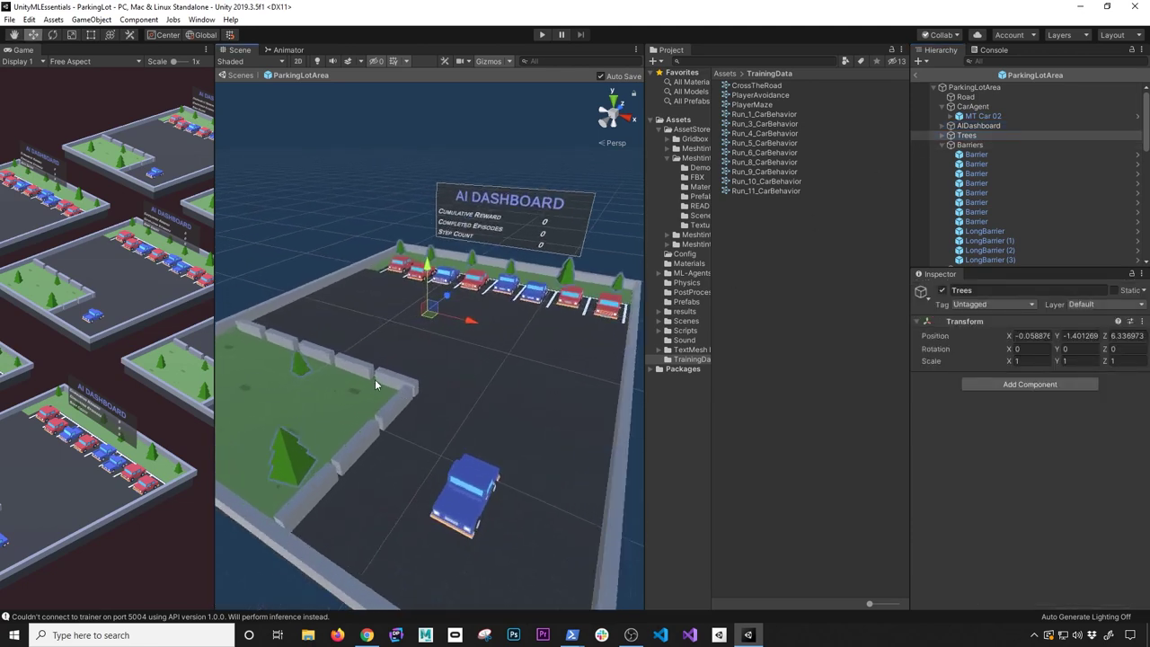
{"action": "left_click", "coordinate": [943, 139]}
{"action": "left_click", "coordinate": [946, 145]}
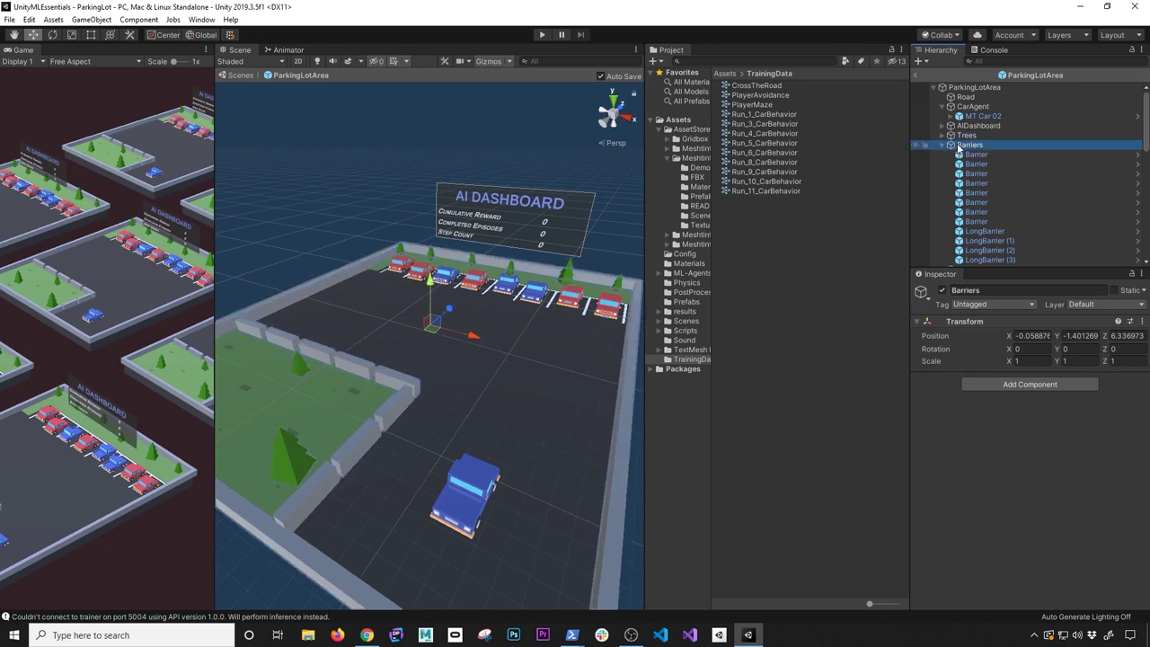
{"action": "left_click", "coordinate": [391, 405]}
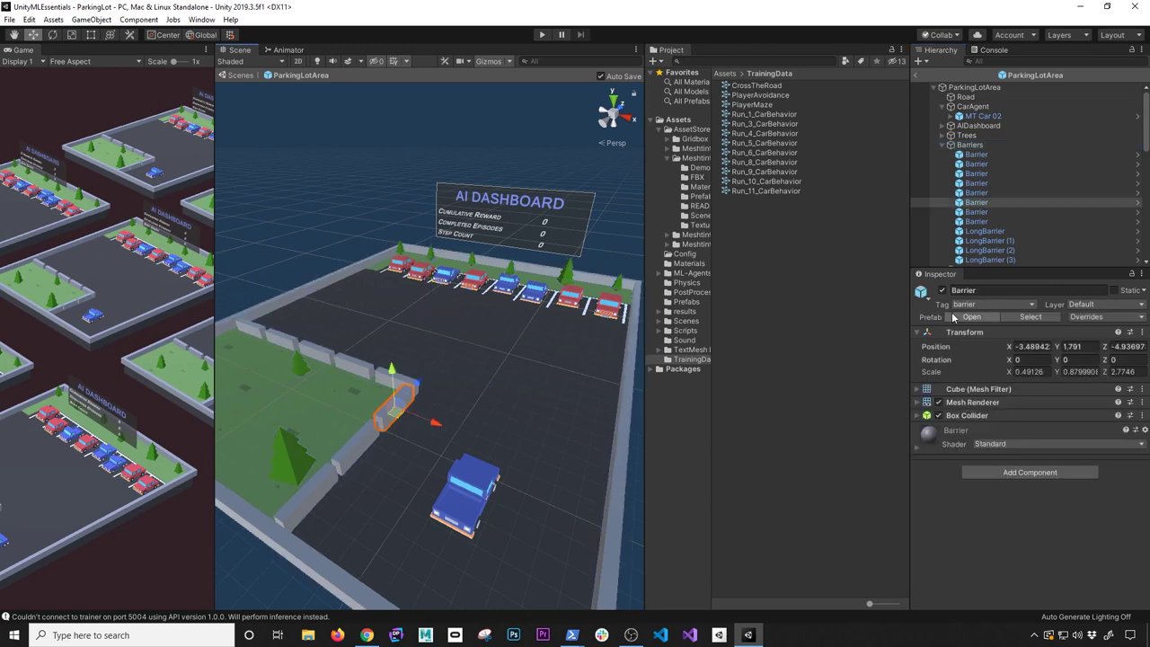
Expand the Trees group and check the tags of several trees, focusing on the large tree in the grass area.
{"action": "left_click", "coordinate": [950, 135]}
{"action": "double_click", "coordinate": [966, 145]}
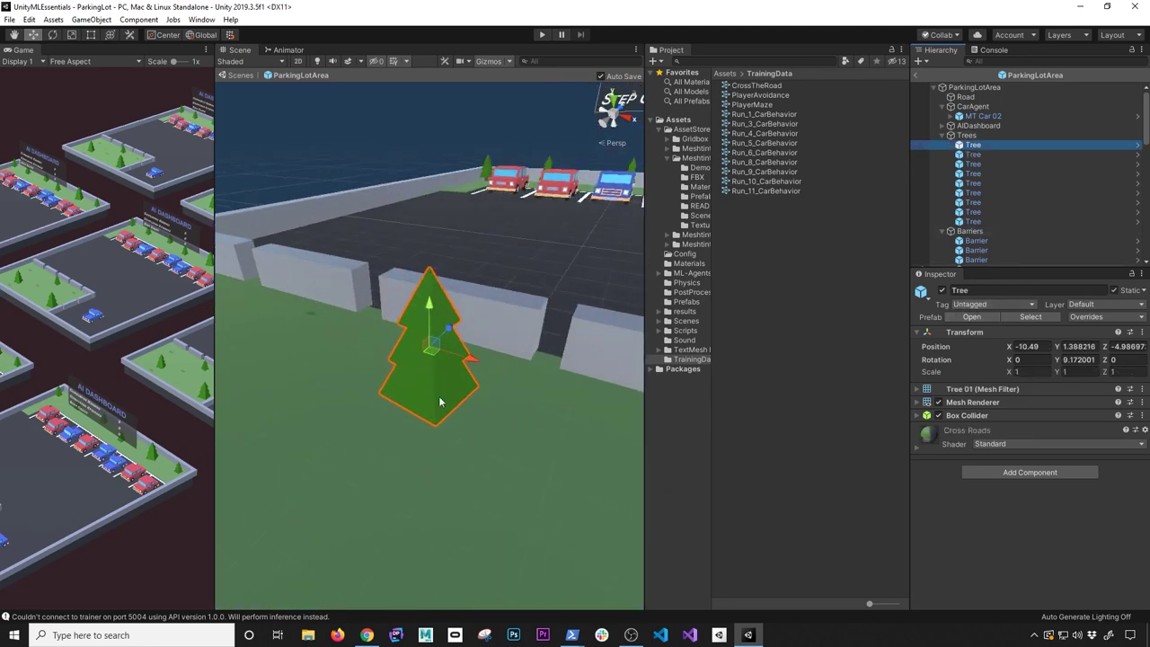
{"action": "left_click", "coordinate": [982, 166]}
{"action": "left_click", "coordinate": [972, 192]}
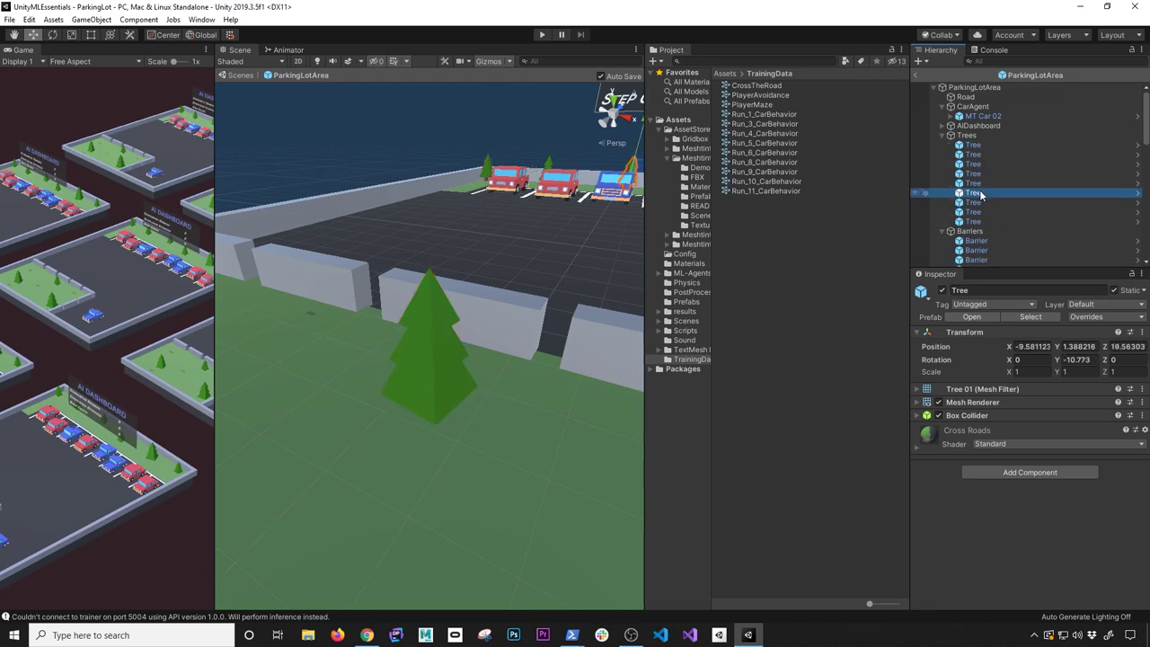
{"action": "left_click", "coordinate": [973, 221]}
{"action": "key", "text": "f"}
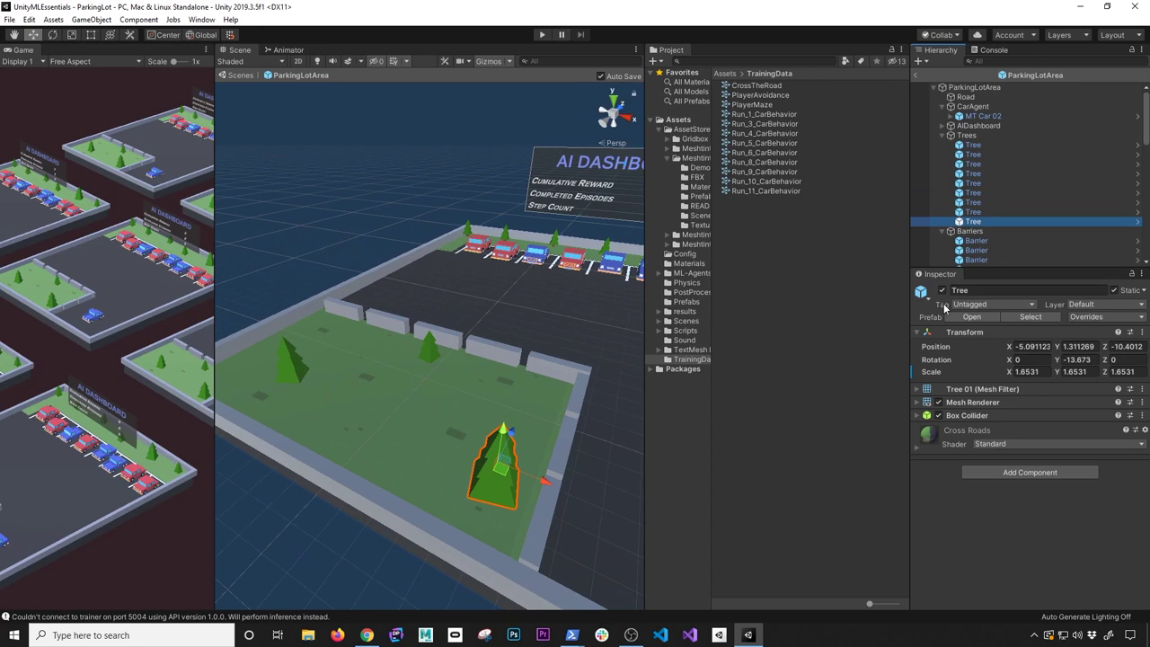
Open the Tree 01 prefab, set its tag to tree, and return to ParkingLotArea.
{"action": "left_click", "coordinate": [1135, 222]}
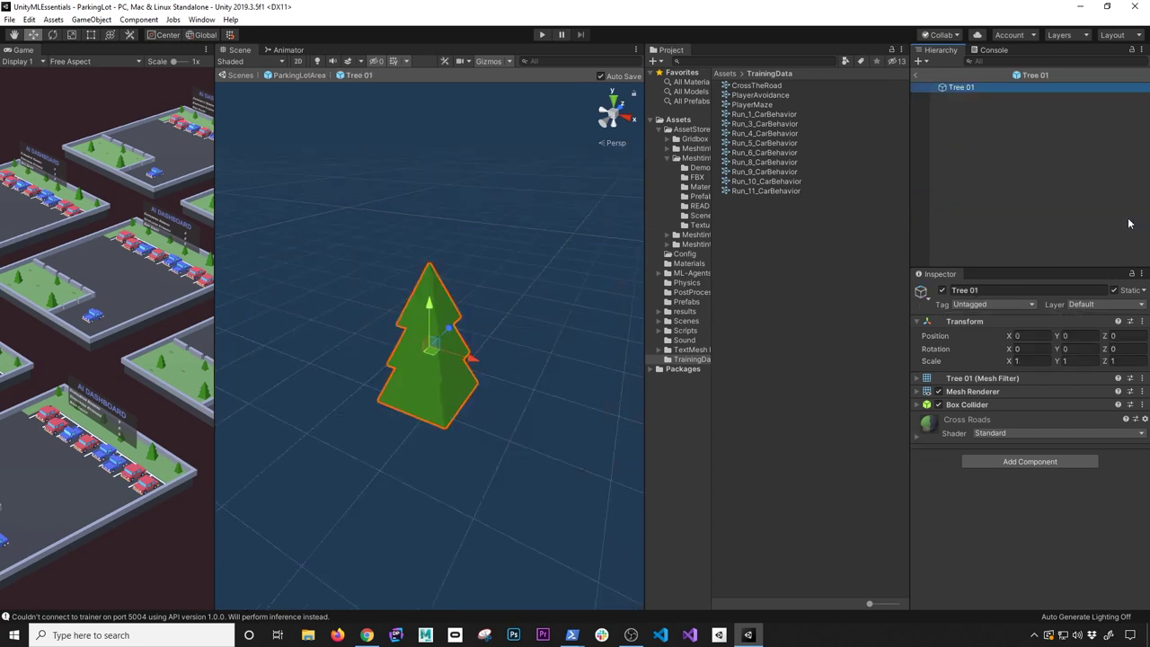
{"action": "left_click", "coordinate": [988, 304]}
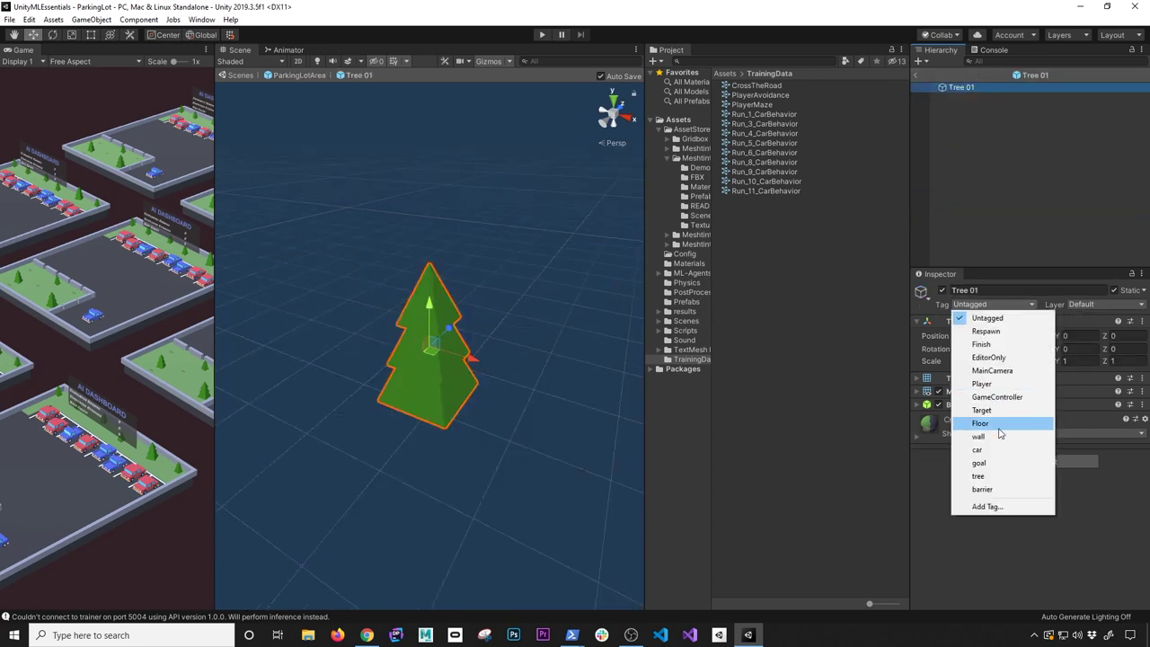
{"action": "left_click", "coordinate": [996, 476]}
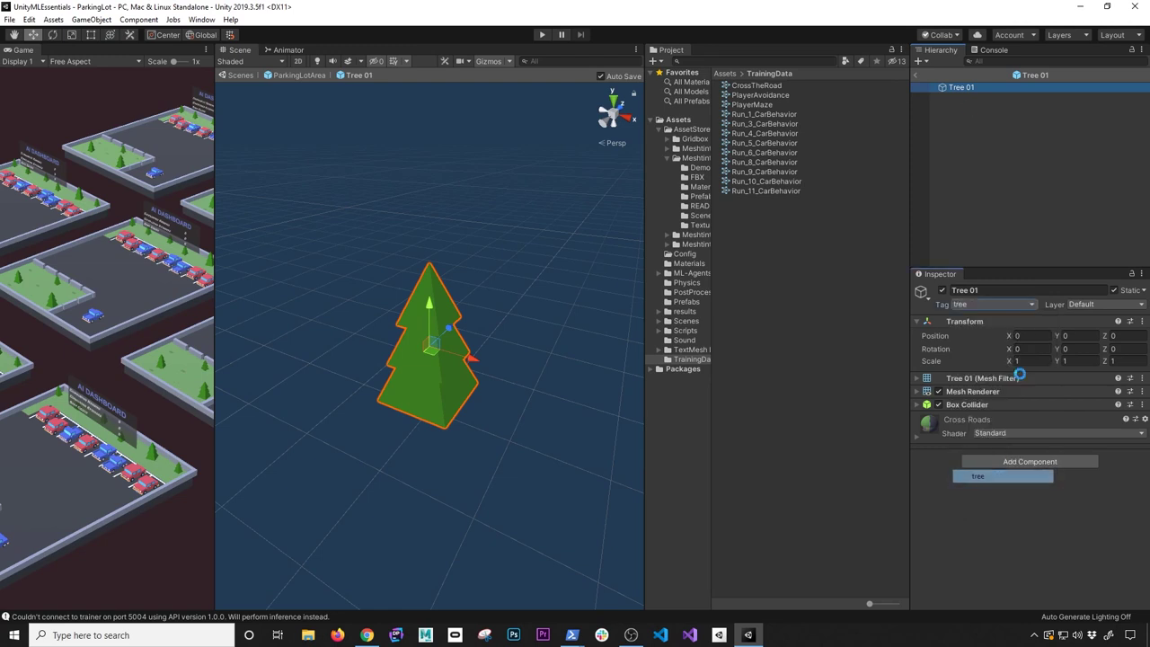
{"action": "left_click", "coordinate": [918, 76]}
Go through the remaining Tree objects and the first Barrier to verify their tags.
{"action": "left_click", "coordinate": [972, 173]}
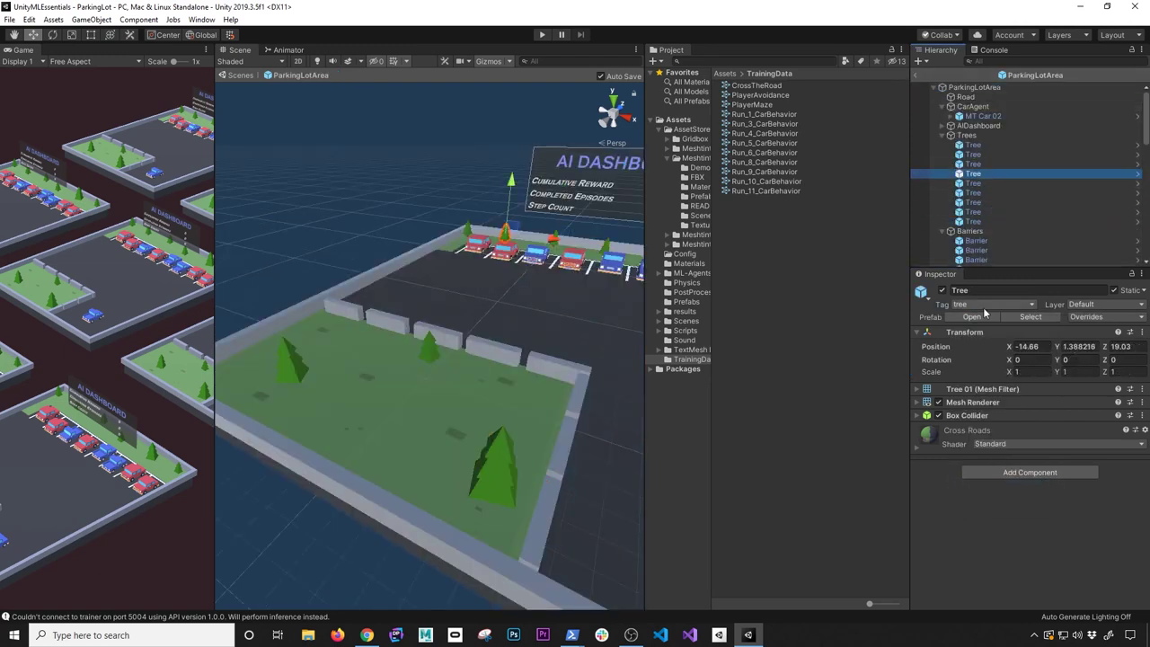
{"action": "key", "text": "Down"}
{"action": "key", "text": "Down"}
{"action": "key", "text": "Down"}
{"action": "key", "text": "Down"}
{"action": "key", "text": "Down"}
{"action": "key", "text": "Down"}
{"action": "key", "text": "Down"}
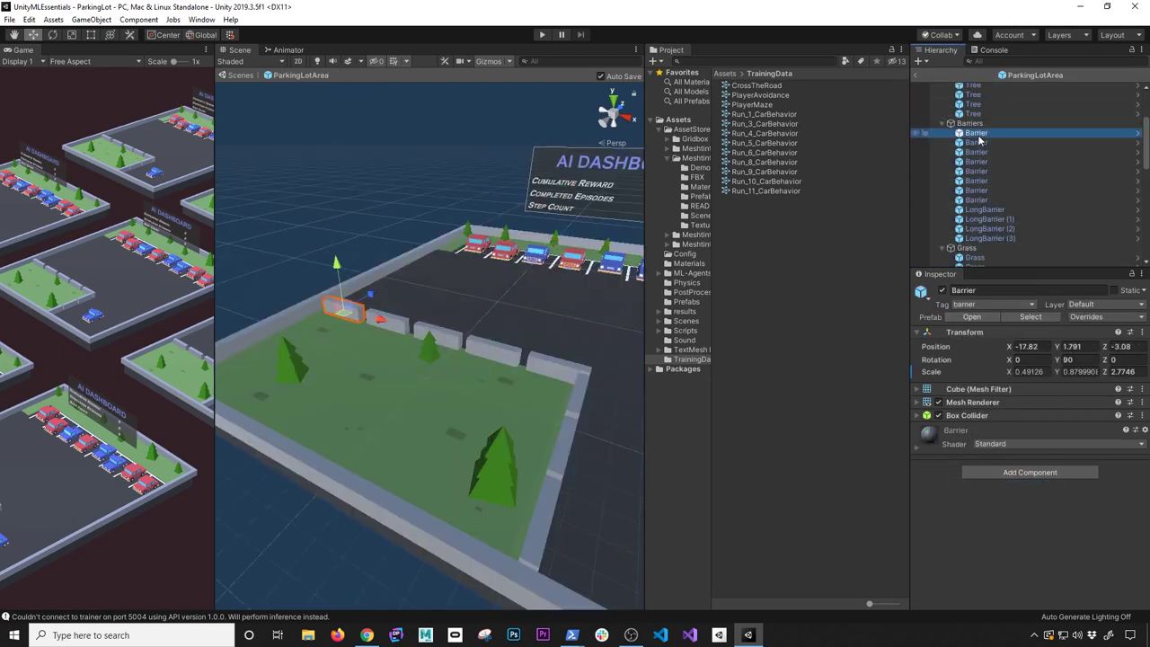
View the barriers around the grass area, and inspect the first Grass object's tag and components.
{"action": "right_click_drag", "start_coordinate": [417, 400], "coordinate": [410, 390]}
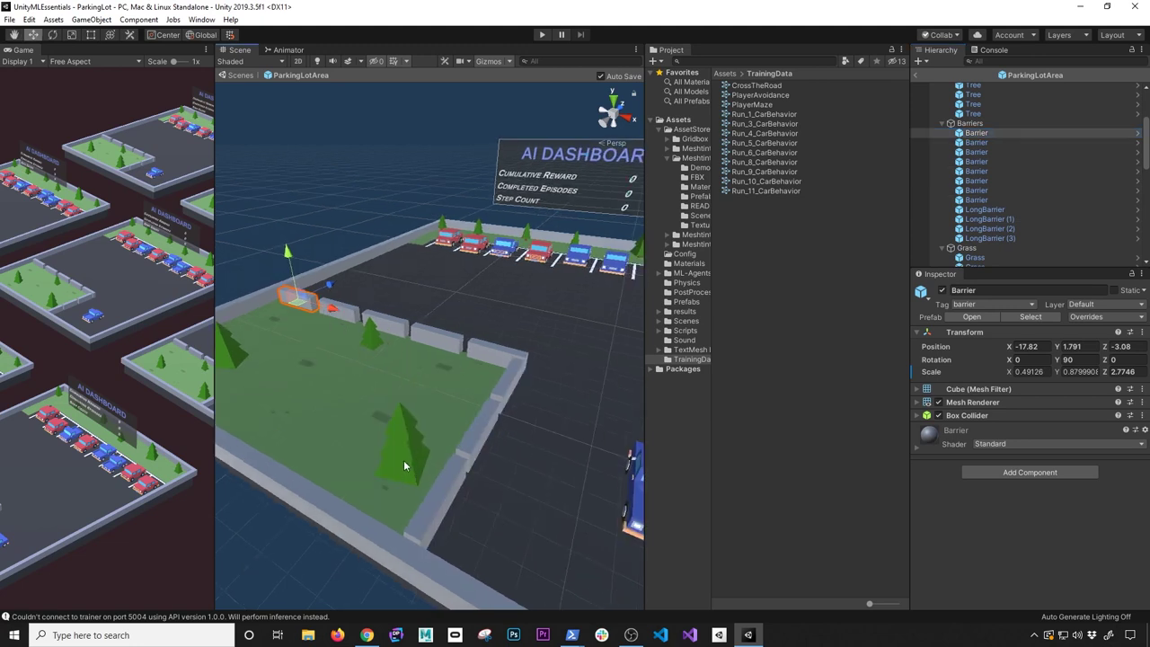
{"action": "right_click_drag", "start_coordinate": [492, 458], "coordinate": [519, 459]}
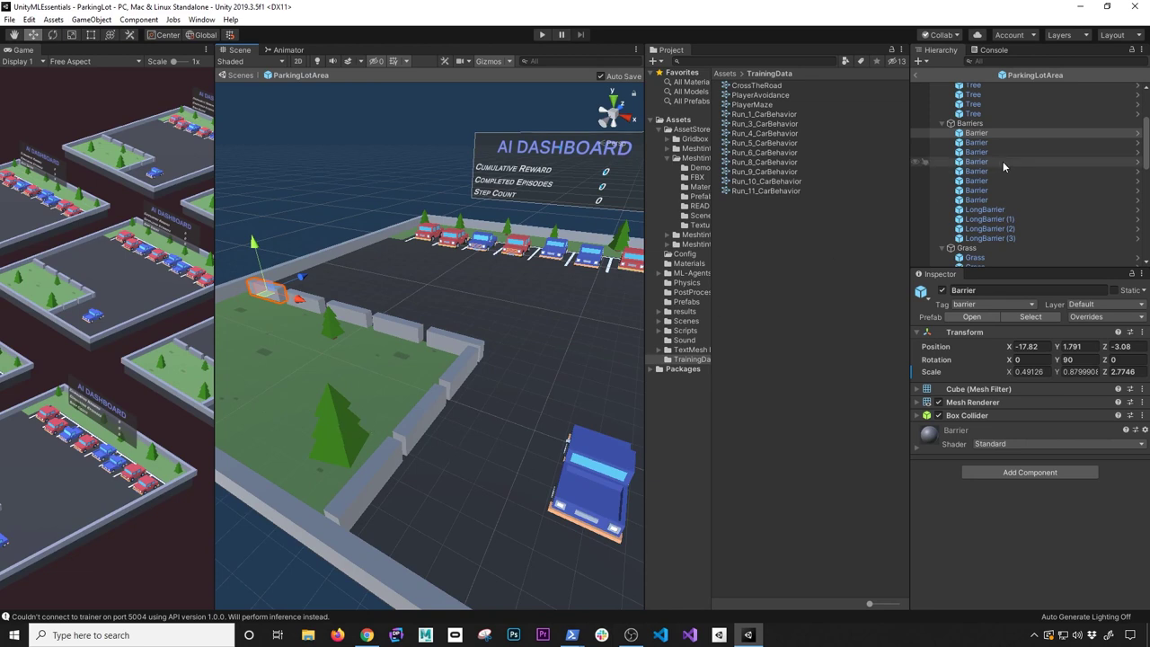
{"action": "left_click", "coordinate": [974, 257]}
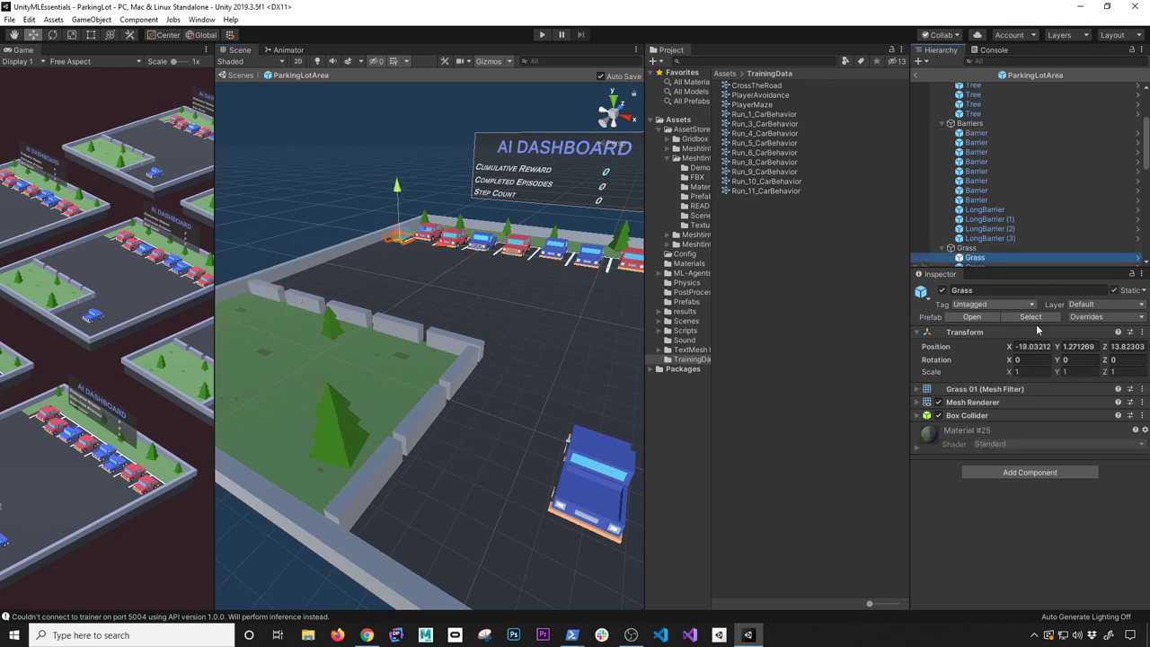
{"action": "scroll", "coordinate": [988, 184], "scroll_direction": "down", "scroll_amount": 5}
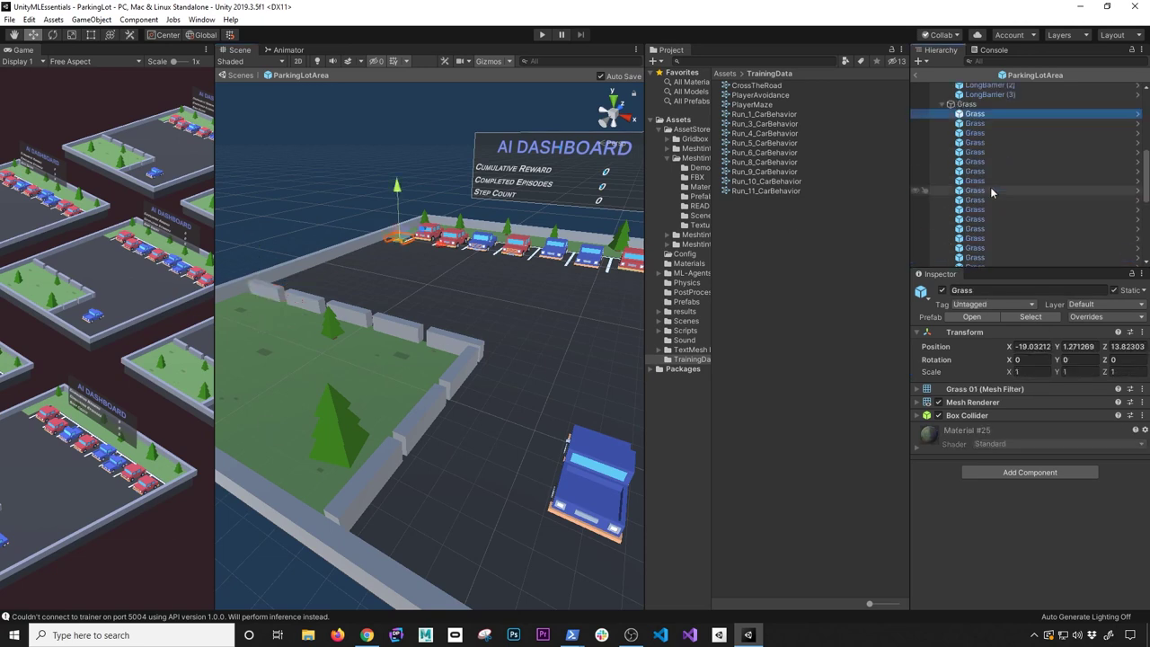
Focus on the CarSpots group and examine its Car Spots script settings and the parked cars.
{"action": "double_click", "coordinate": [972, 175]}
{"action": "scroll", "coordinate": [568, 364], "scroll_direction": "up", "scroll_amount": 10}
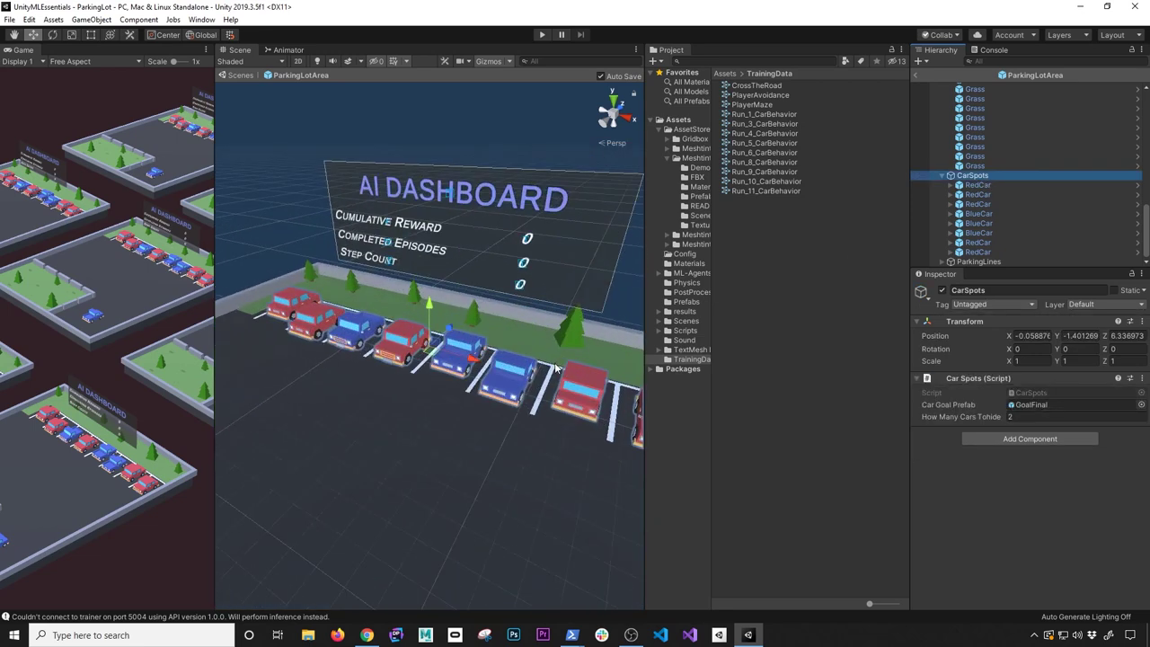
{"action": "scroll", "coordinate": [518, 362], "scroll_direction": "down", "scroll_amount": 2}
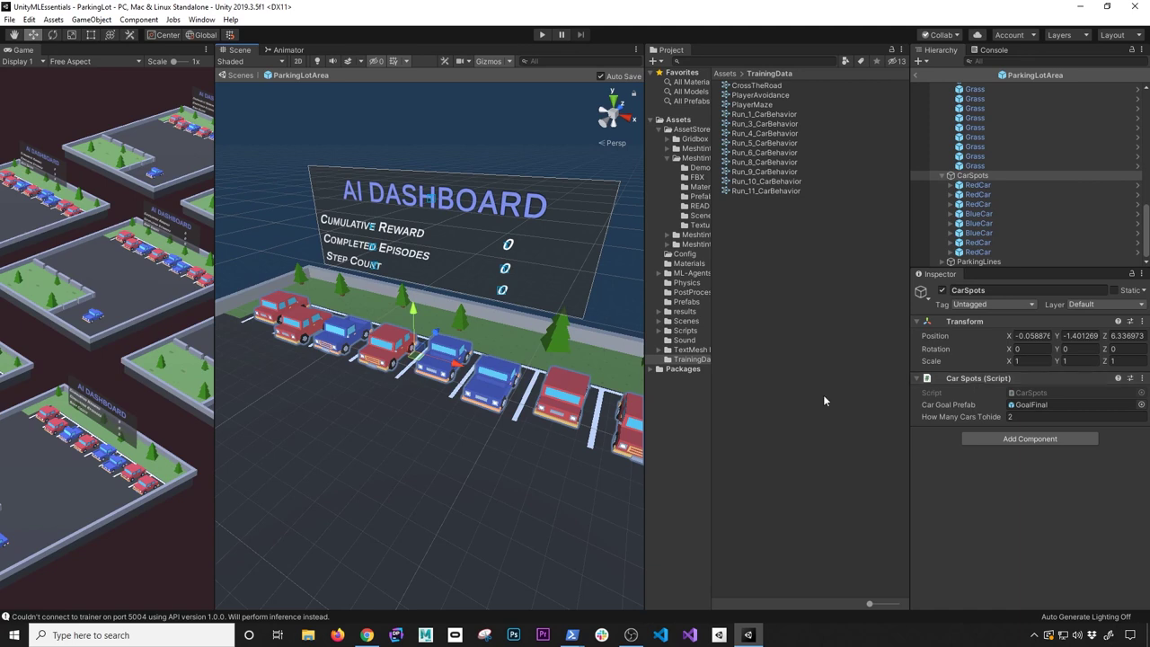
Locate the GoalFinal prefab assigned as the Car Goal Prefab and look over the parked cars up close.
{"action": "left_click", "coordinate": [1021, 406]}
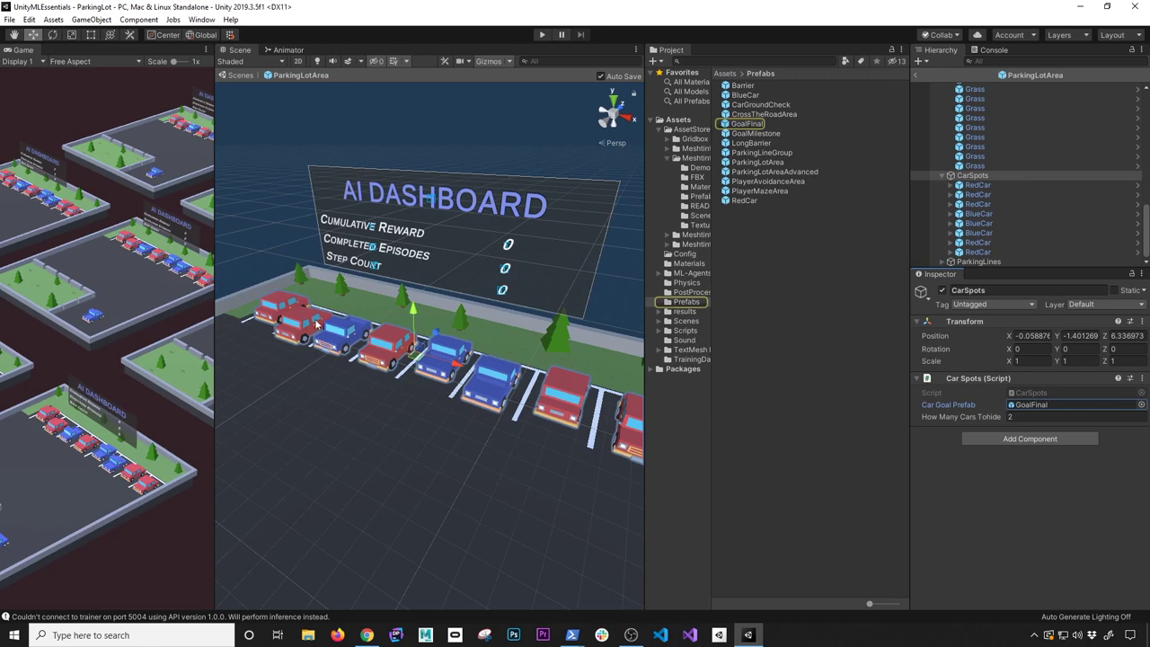
{"action": "scroll", "coordinate": [467, 375], "scroll_direction": "up", "scroll_amount": 3}
{"action": "scroll", "coordinate": [474, 376], "scroll_direction": "up", "scroll_amount": 2}
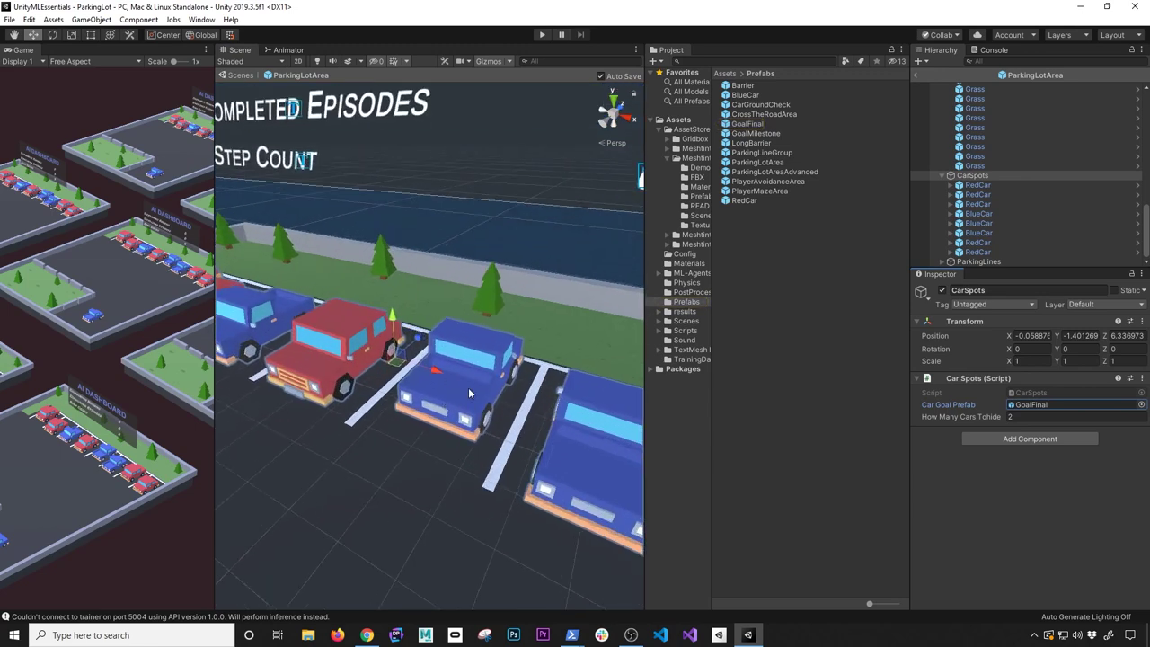
{"action": "scroll", "coordinate": [493, 355], "scroll_direction": "down", "scroll_amount": 1}
{"action": "scroll", "coordinate": [493, 354], "scroll_direction": "down", "scroll_amount": 5}
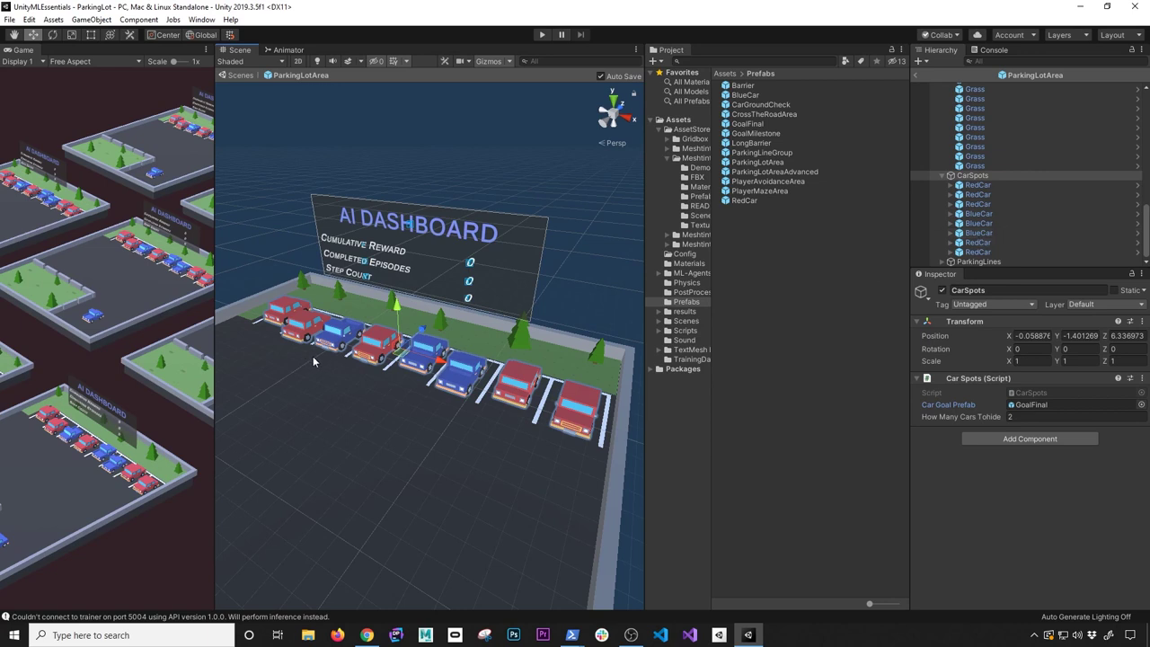
Try 5 as CarSpots' How Many Cars Tohide value and restore it to 2.
{"action": "left_click", "coordinate": [1023, 417]}
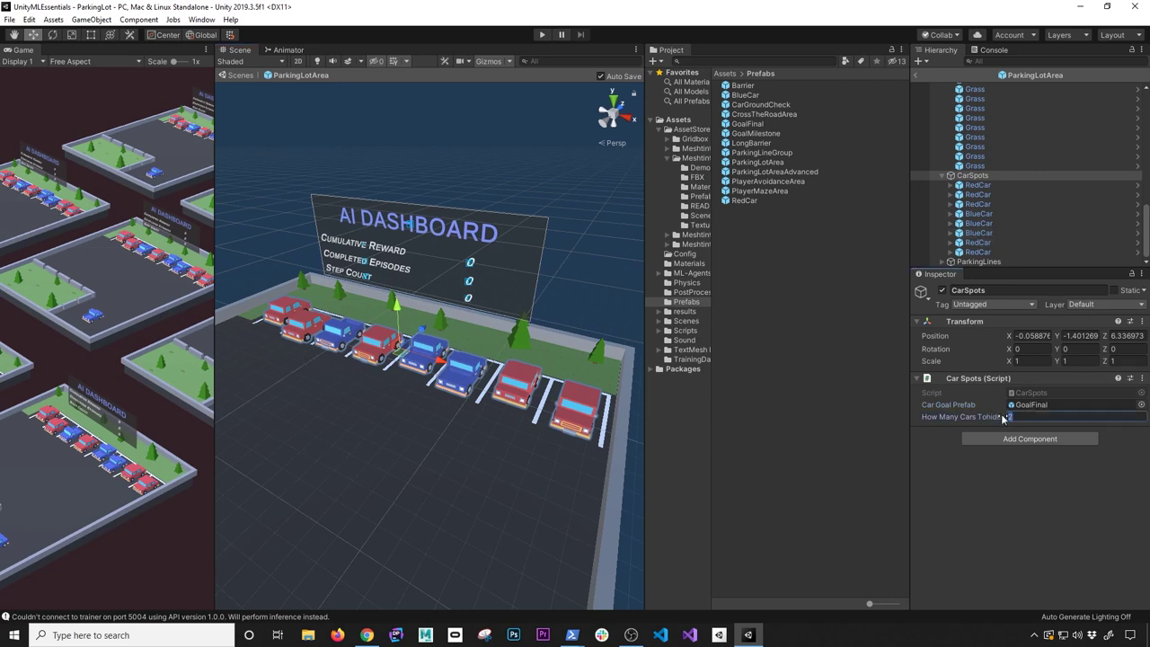
{"action": "type", "text": "2"}
{"action": "key", "text": "Return"}
{"action": "left_click", "coordinate": [1012, 417]}
{"action": "double_click", "coordinate": [1012, 417]}
{"action": "type", "text": "5"}
{"action": "key", "text": "ctrl+s"}
{"action": "type", "text": "2"}
Highlight the assigned GoalFinal prefab in the project again and view the row of parking spots it applies to.
{"action": "left_click", "coordinate": [1042, 404]}
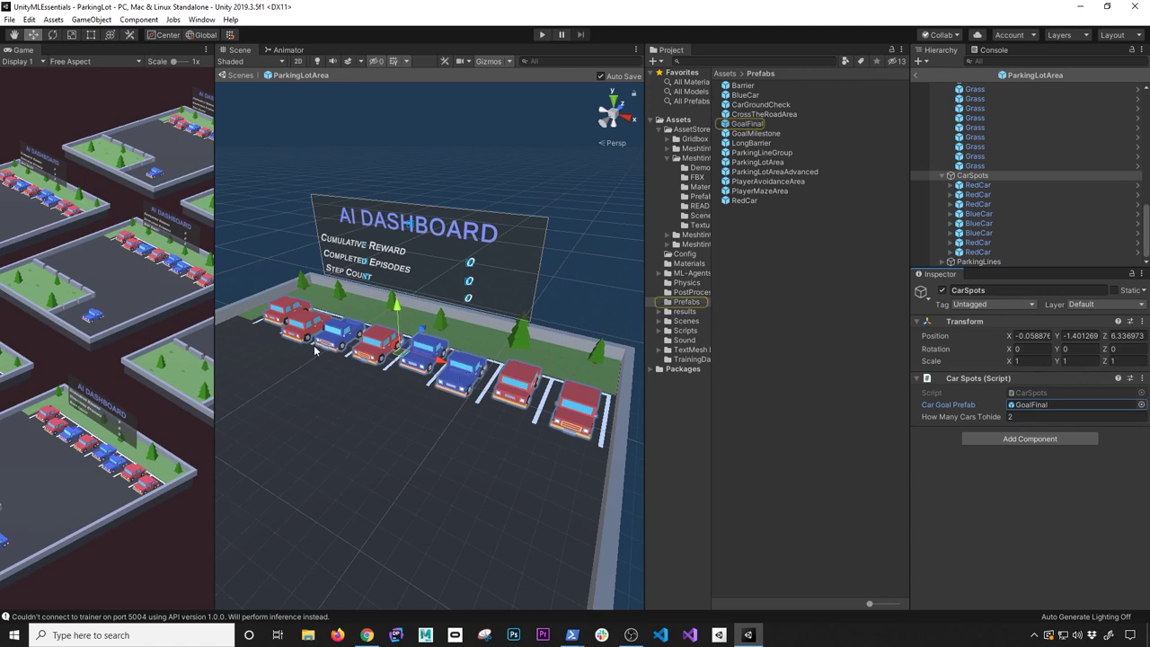
{"action": "scroll", "coordinate": [382, 382], "scroll_direction": "up", "scroll_amount": 3}
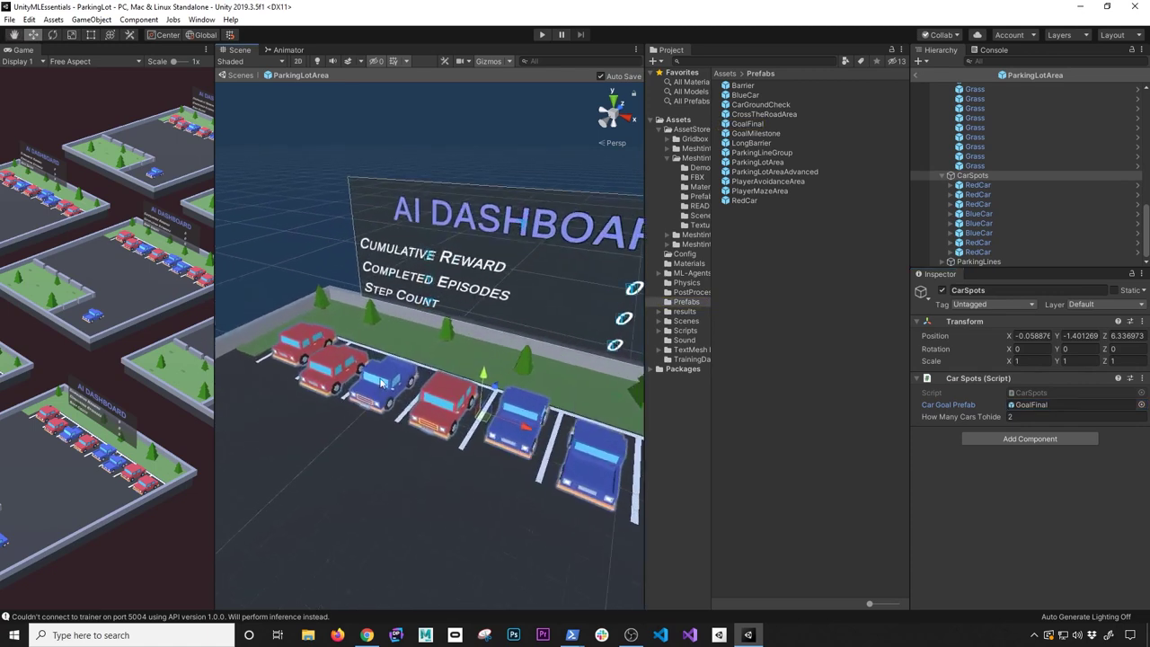
{"action": "scroll", "coordinate": [382, 382], "scroll_direction": "up", "scroll_amount": 1}
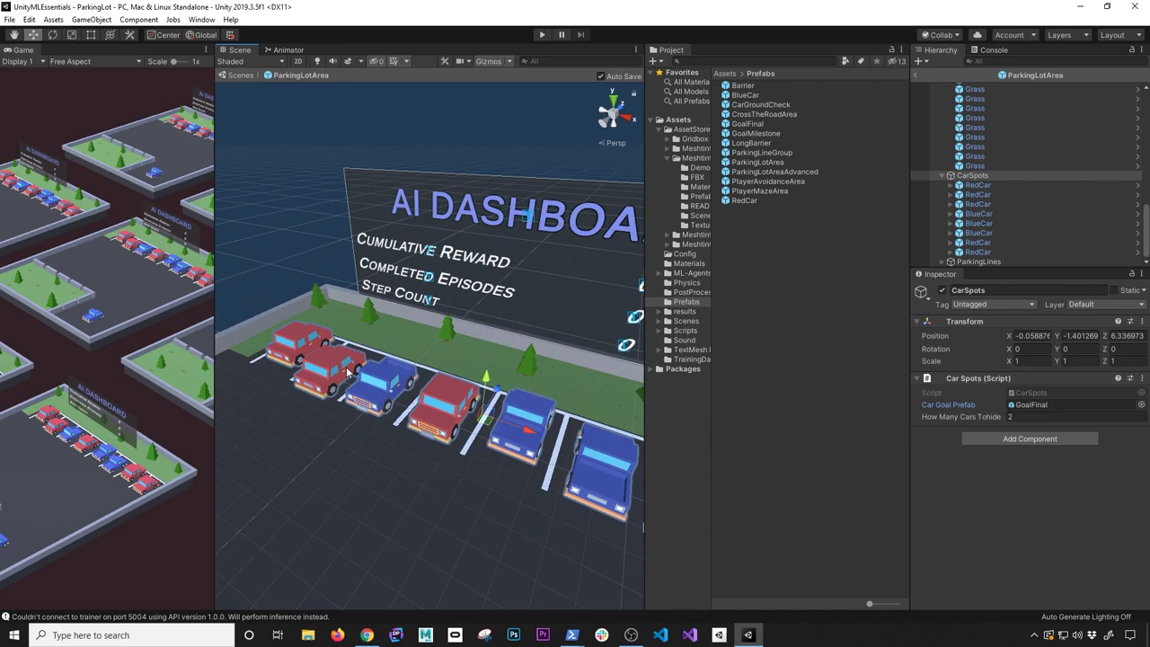
{"action": "scroll", "coordinate": [422, 406], "scroll_direction": "down", "scroll_amount": 2}
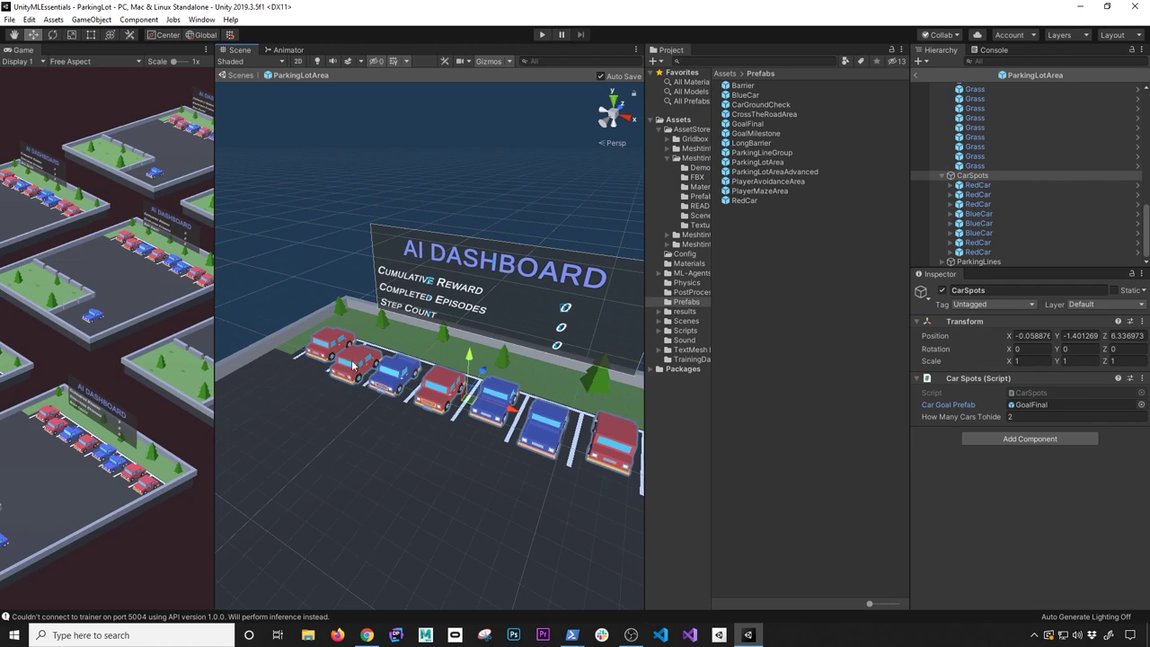
Open the GoalFinal prefab and examine its Box Collider and the Car Goal script's goal type and reward.
{"action": "double_click", "coordinate": [745, 124]}
{"action": "left_click", "coordinate": [966, 87]}
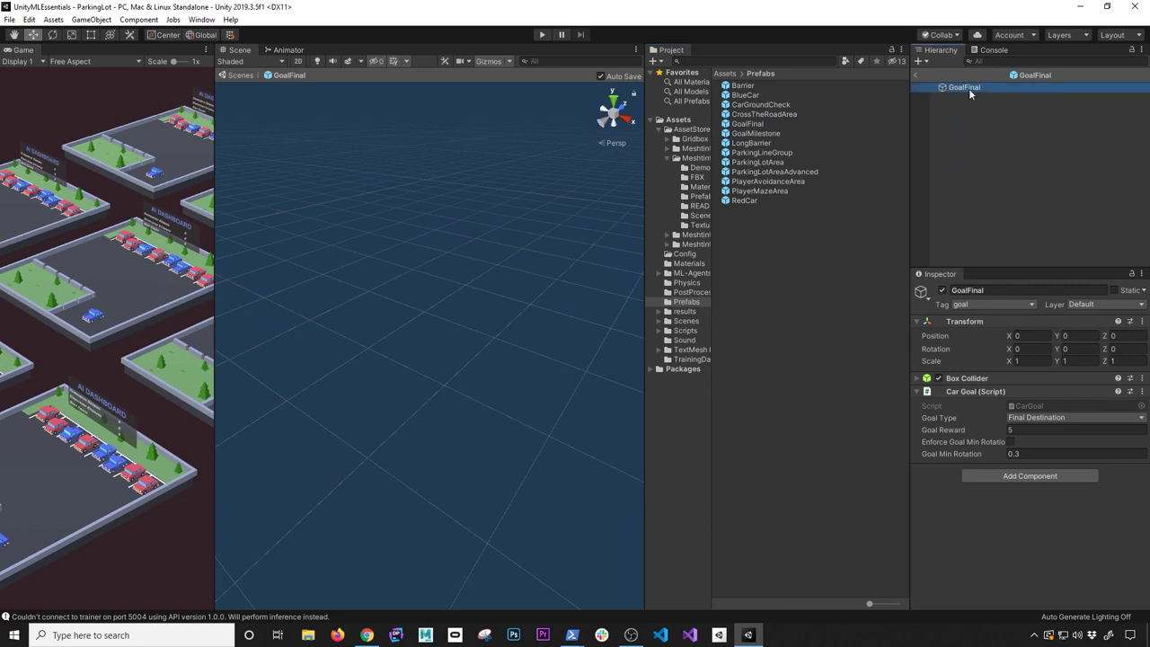
{"action": "left_click", "coordinate": [966, 378]}
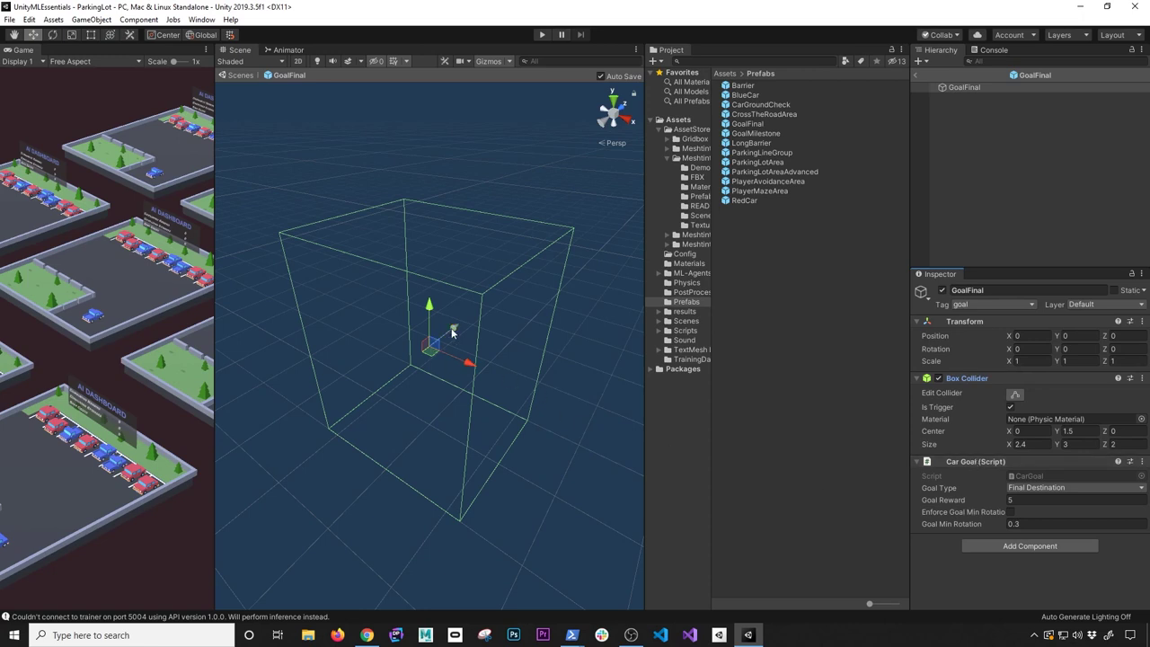
{"action": "left_click", "coordinate": [965, 501]}
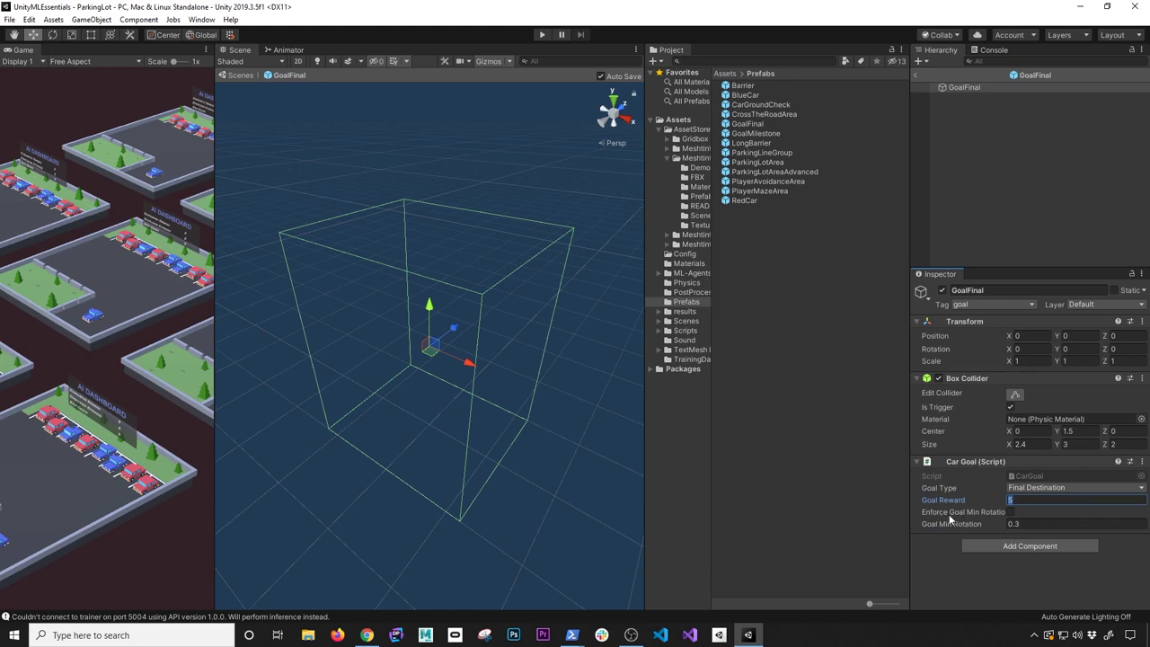
Enable Enforce Goal Min Rotation on GoalFinal's Car Goal script, and briefly widen the Game view to look over the parking lots.
{"action": "left_click", "coordinate": [1010, 512]}
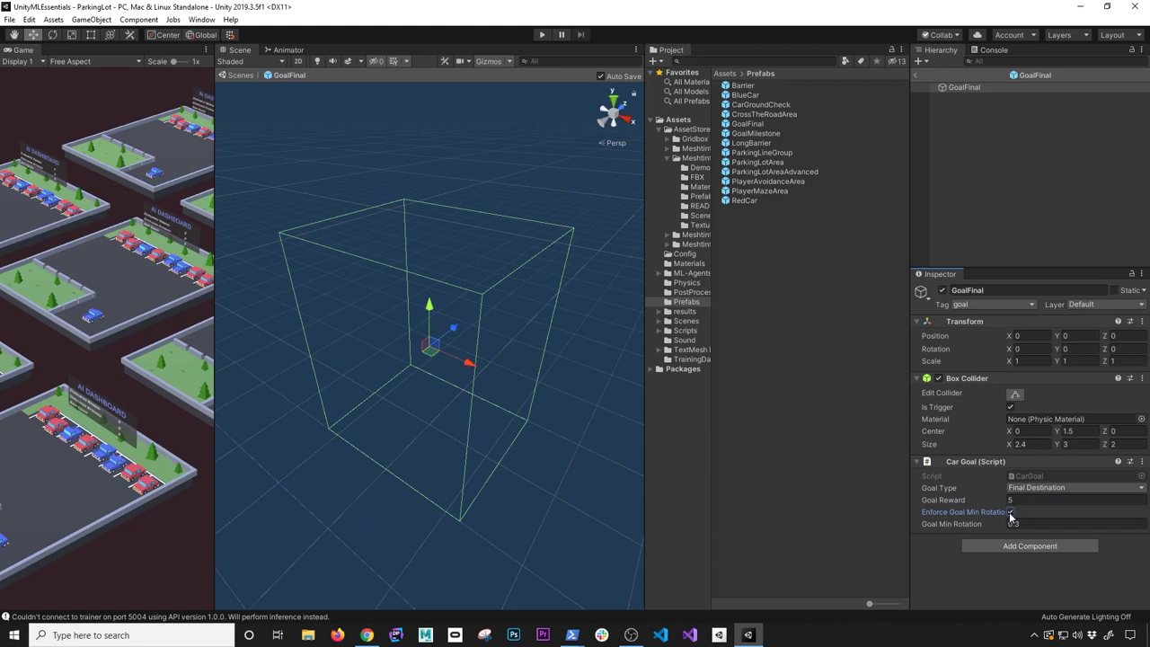
{"action": "left_click_drag", "start_coordinate": [1006, 529], "coordinate": [974, 533]}
{"action": "key", "text": "ctrl+z"}
{"action": "left_click", "coordinate": [1016, 523]}
{"action": "left_click_drag", "start_coordinate": [214, 280], "coordinate": [546, 305]}
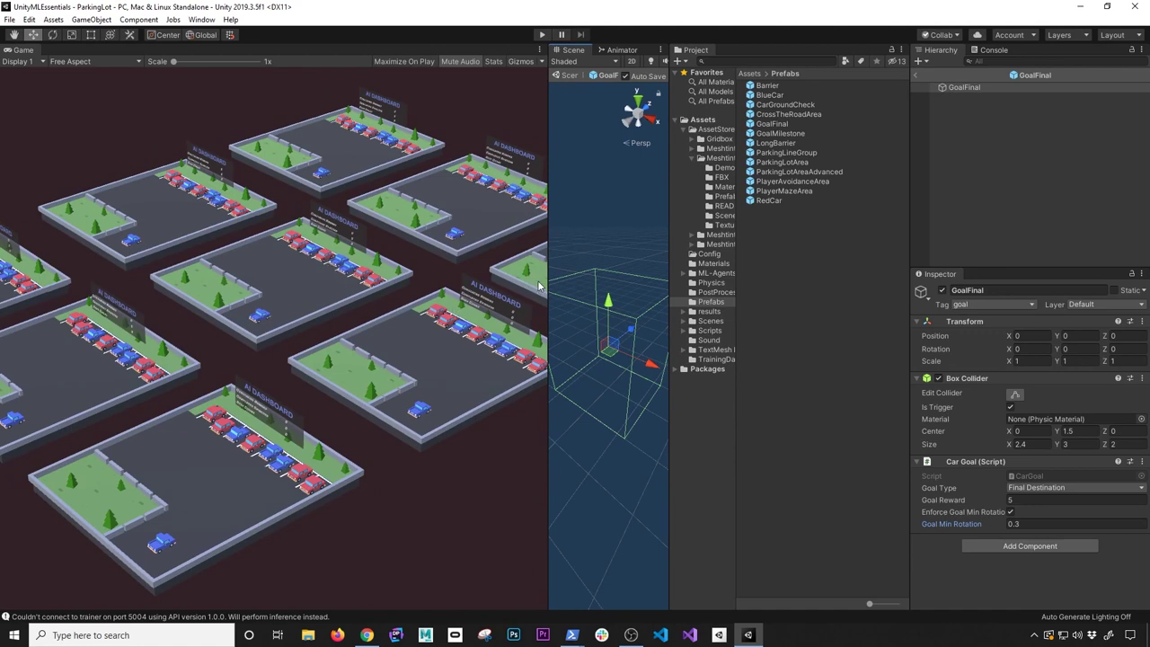
{"action": "left_click_drag", "start_coordinate": [546, 277], "coordinate": [250, 294]}
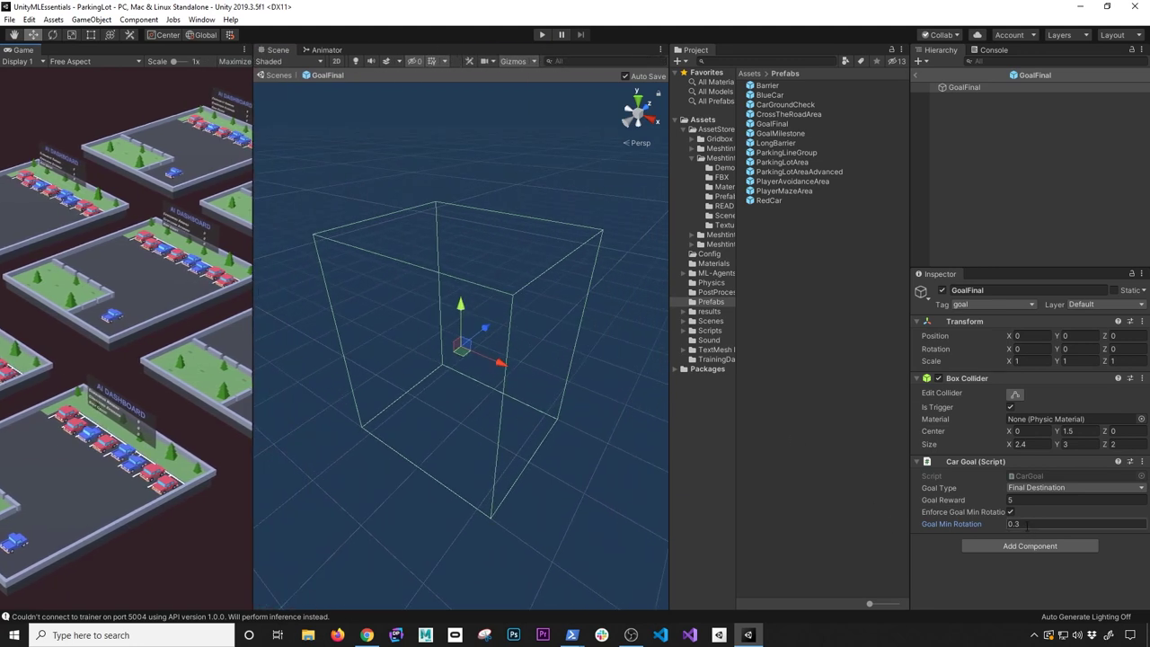
Return to the ParkingLotArea prefab, inspect the first LongBarrier, and collapse the Trees, Barriers and Grass groups.
{"action": "left_click", "coordinate": [916, 76]}
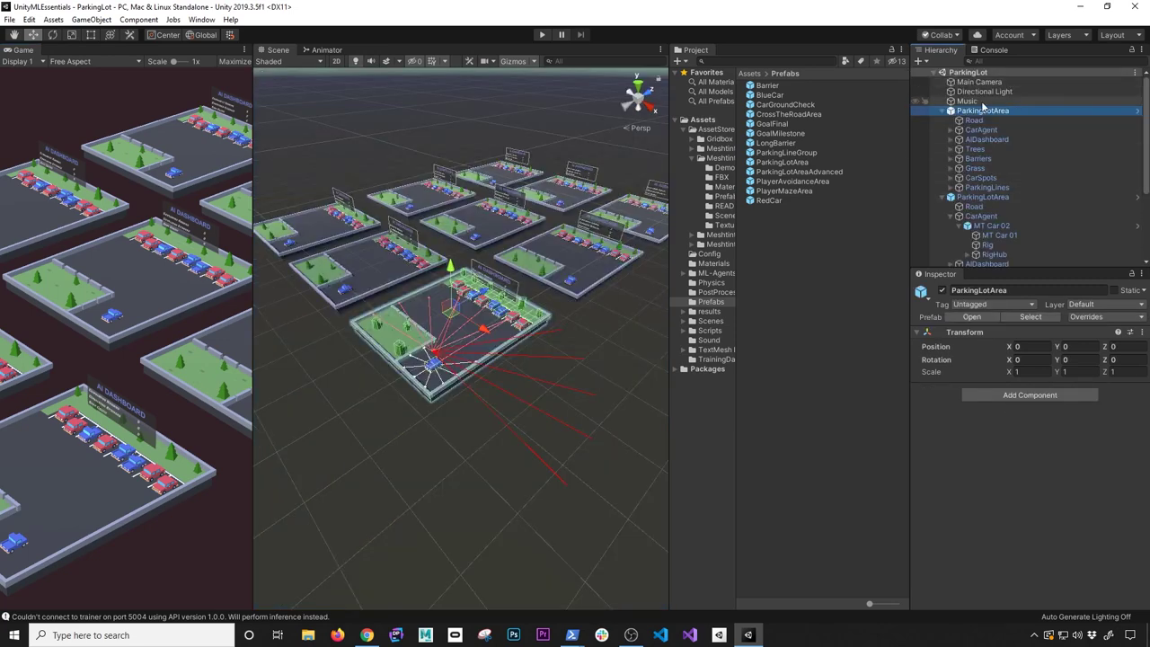
{"action": "left_click", "coordinate": [1137, 110]}
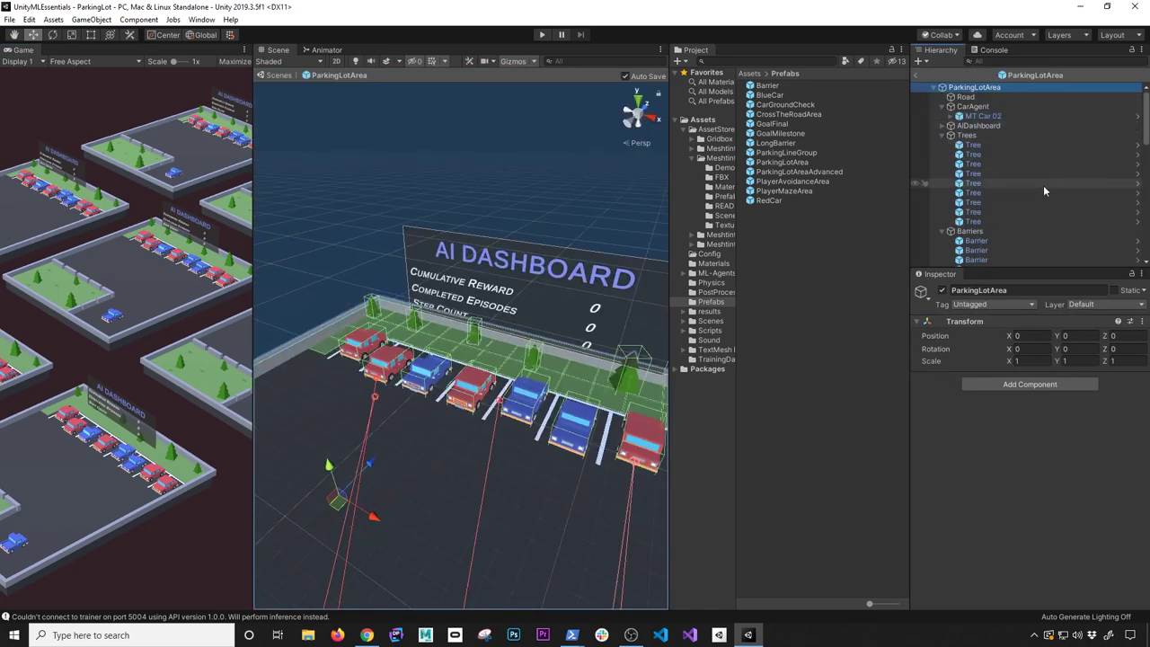
{"action": "left_click", "coordinate": [944, 136]}
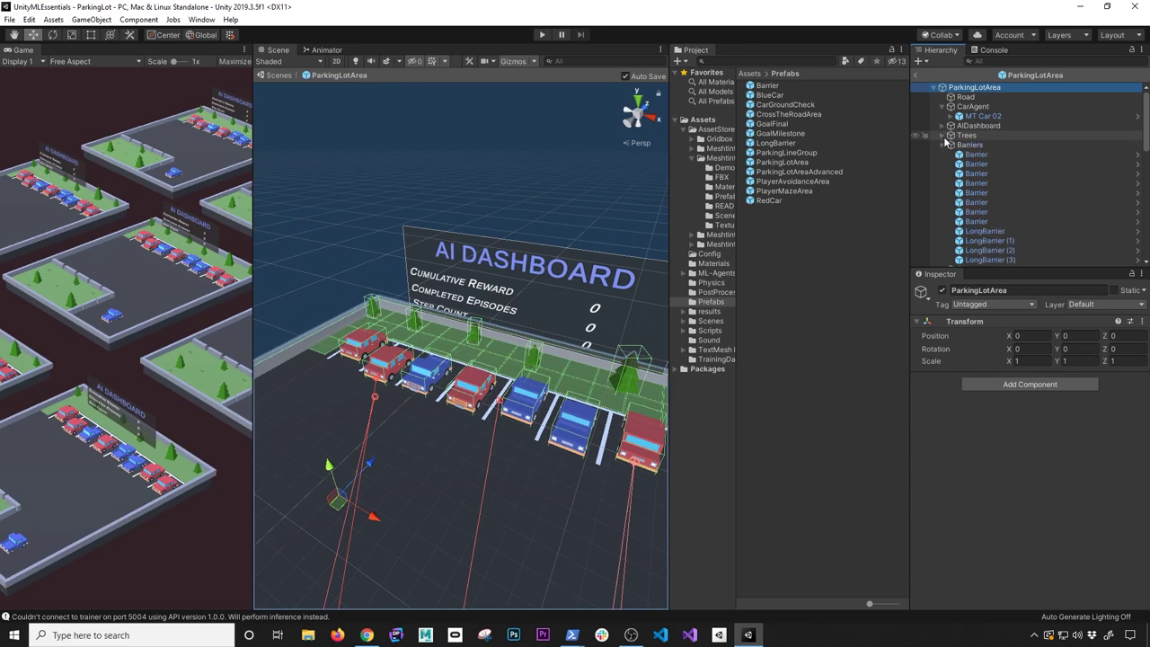
{"action": "double_click", "coordinate": [984, 230]}
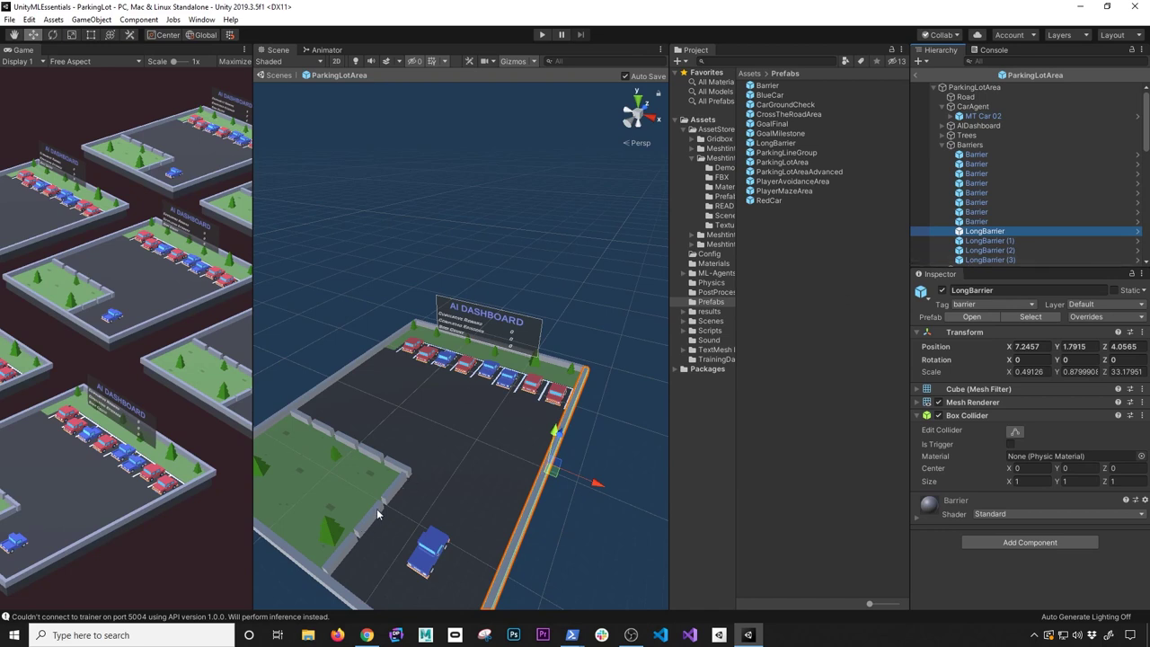
{"action": "left_click", "coordinate": [941, 144]}
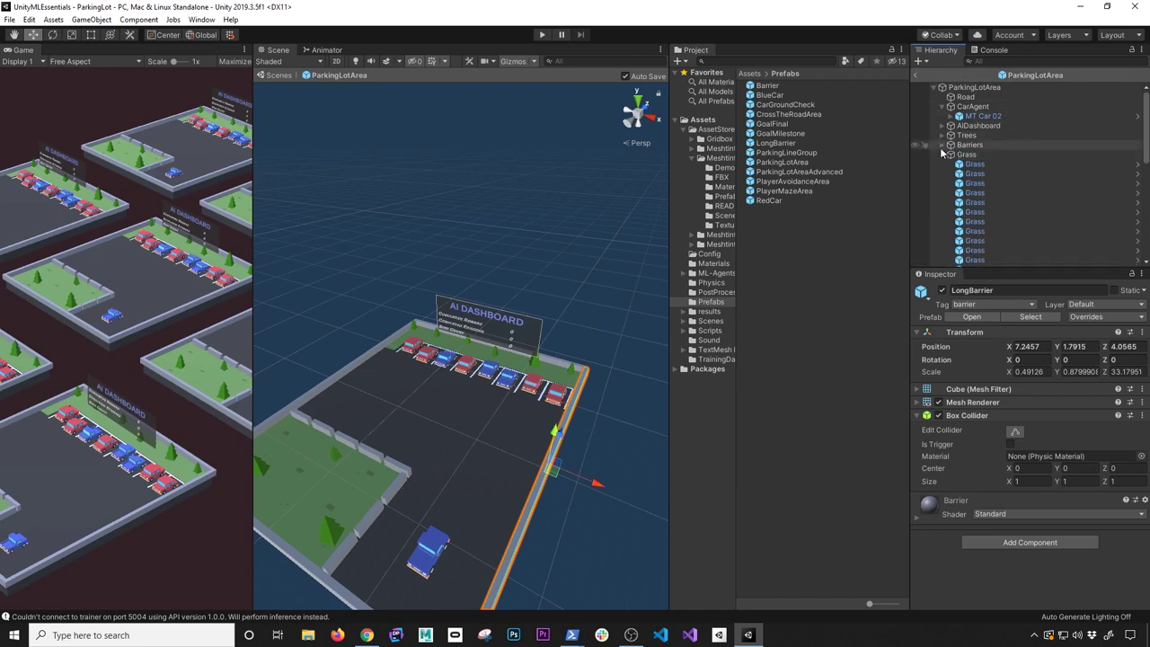
{"action": "left_click", "coordinate": [943, 156]}
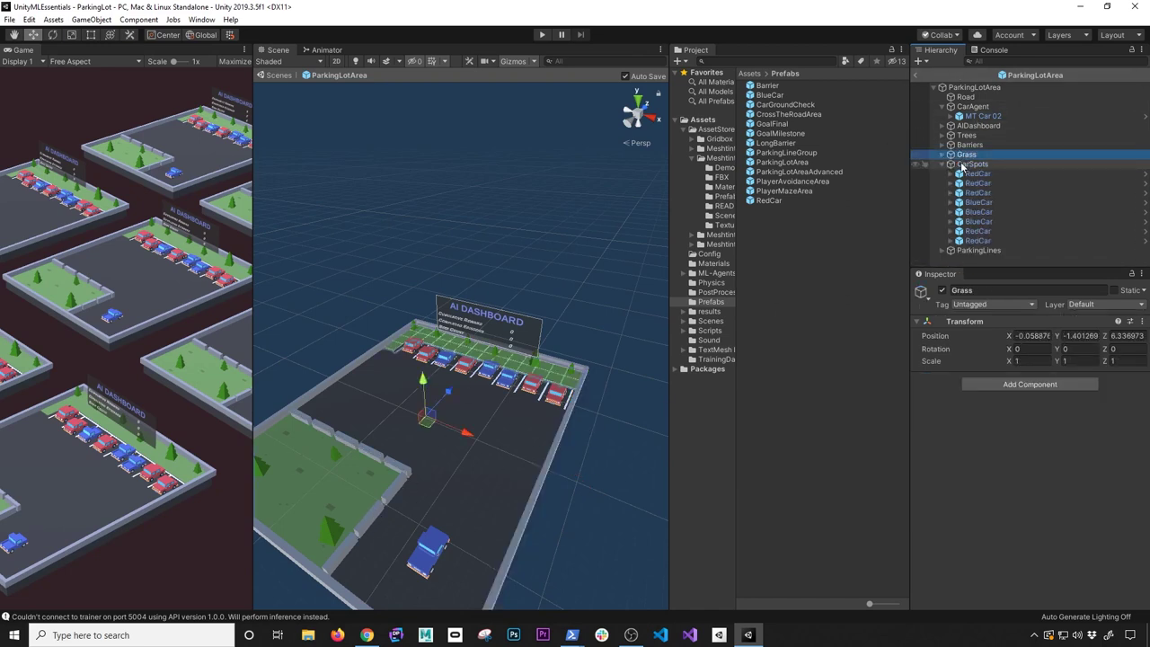
{"action": "left_click", "coordinate": [949, 154]}
Focus on the first RedCar in CarSpots, examine its components and Car Obstacle Type options, and collapse the CarSpots group.
{"action": "left_click", "coordinate": [970, 164]}
{"action": "double_click", "coordinate": [977, 174]}
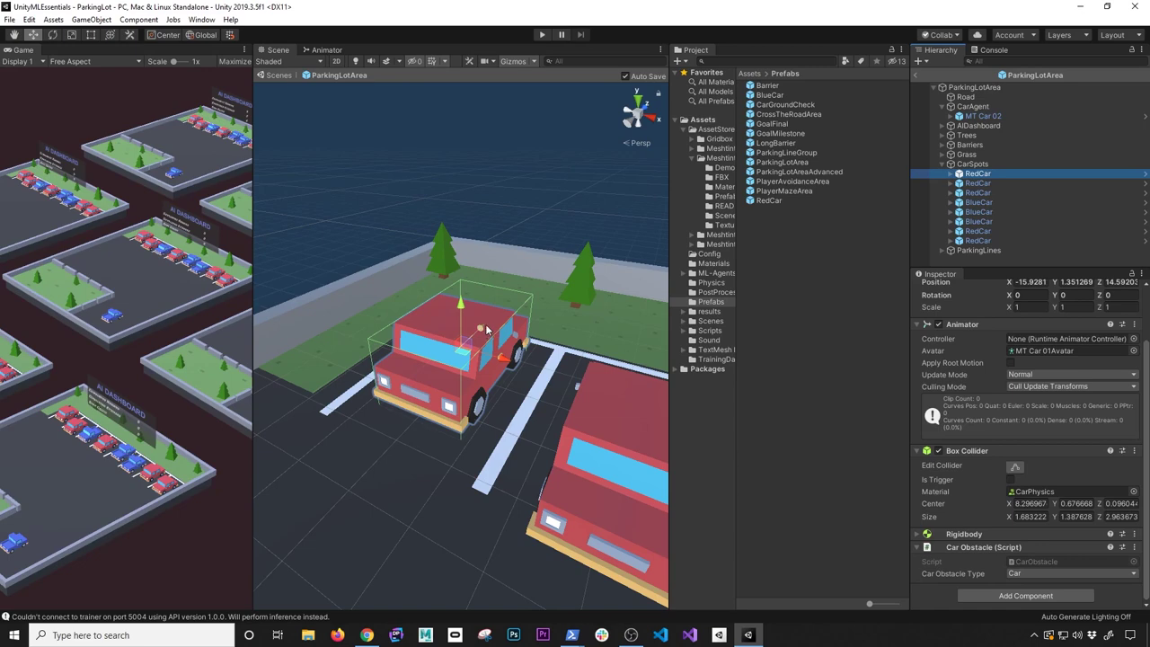
{"action": "scroll", "coordinate": [494, 329], "scroll_direction": "down", "scroll_amount": 4}
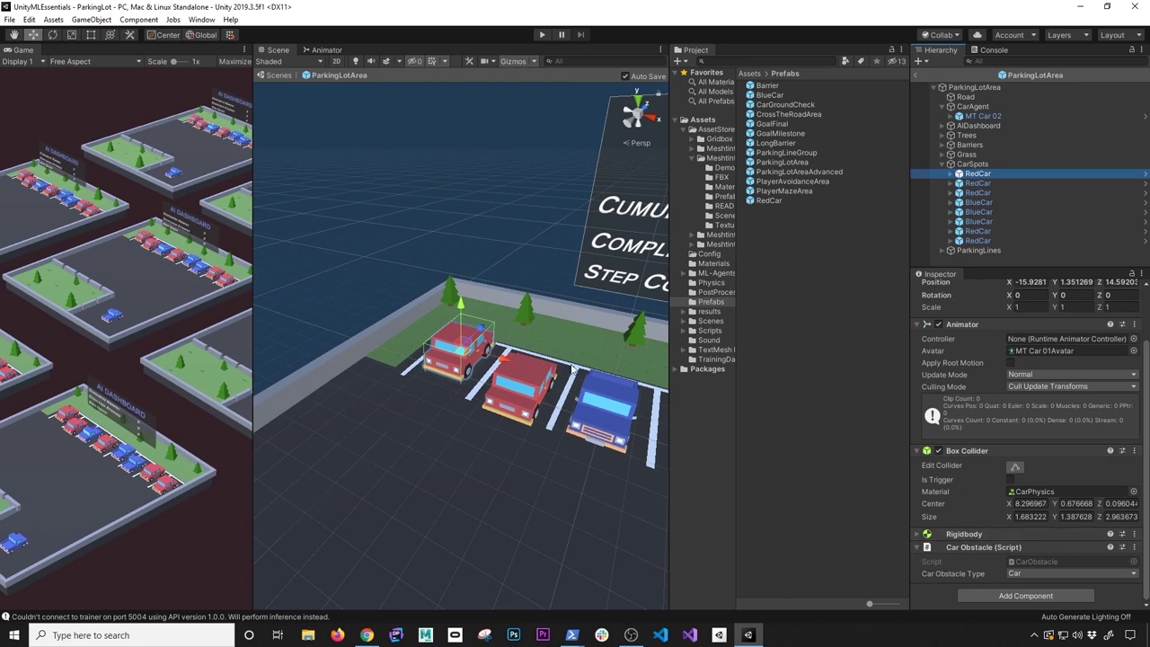
{"action": "left_click", "coordinate": [966, 450]}
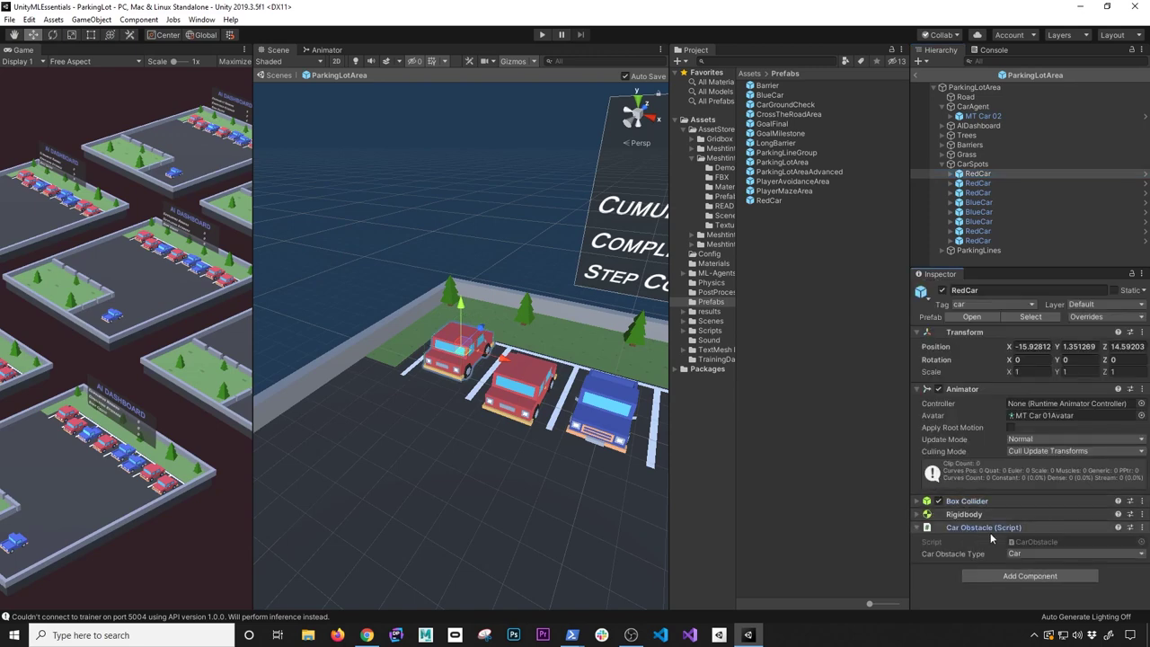
{"action": "scroll", "coordinate": [516, 467], "scroll_direction": "down", "scroll_amount": 2}
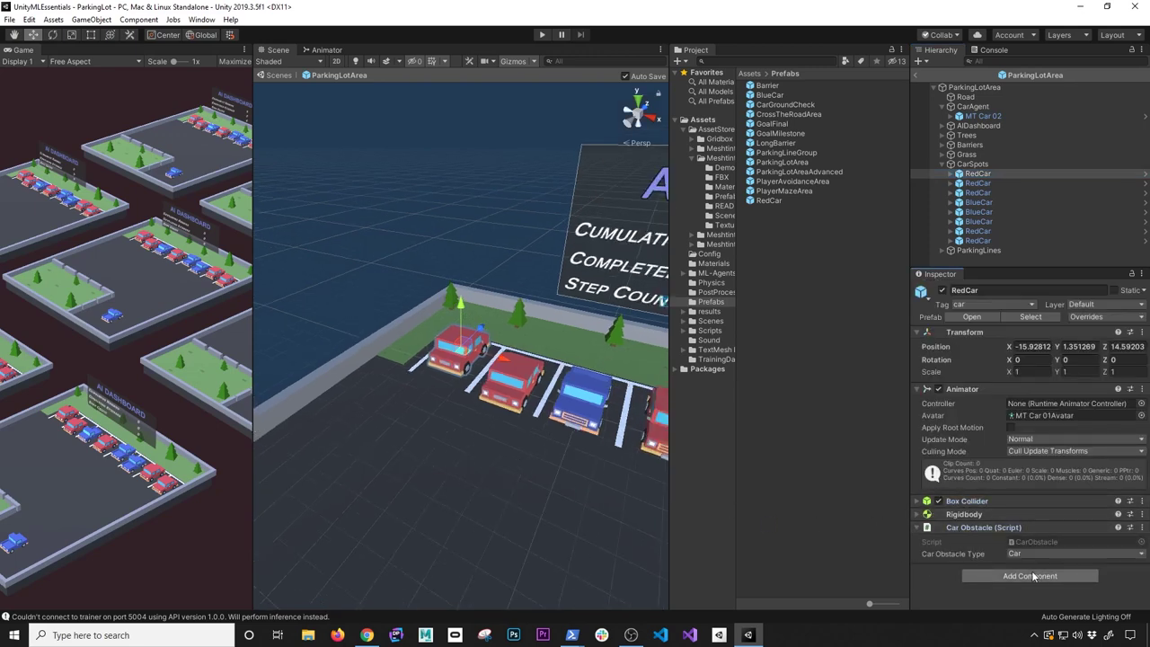
{"action": "scroll", "coordinate": [628, 503], "scroll_direction": "down", "scroll_amount": 4}
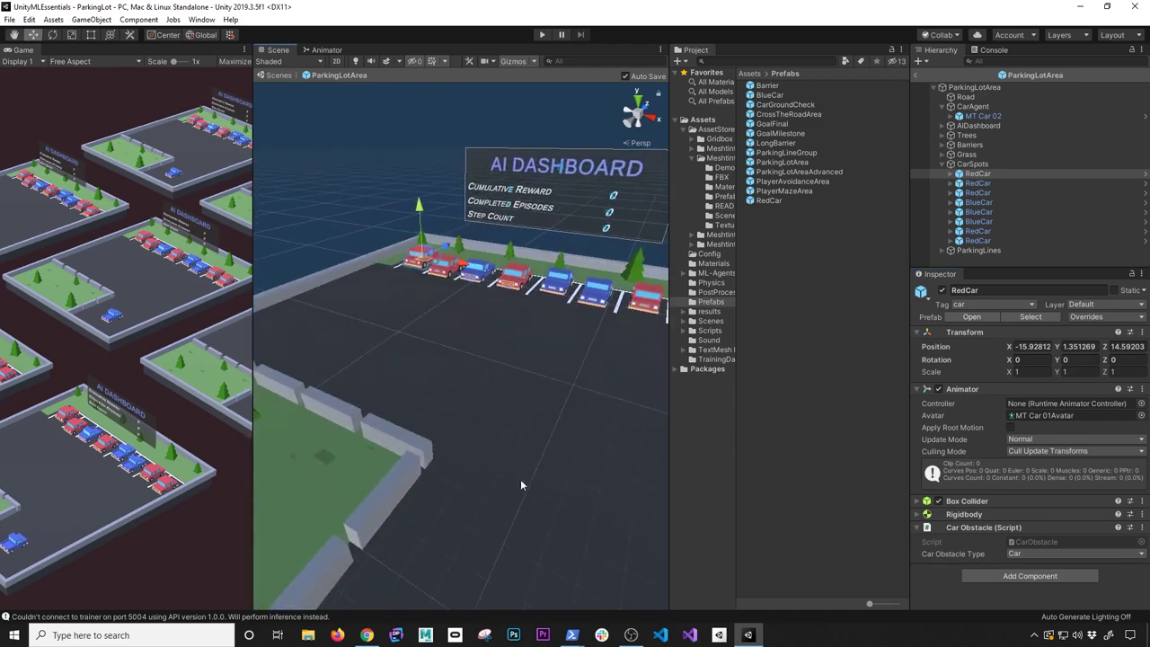
{"action": "scroll", "coordinate": [437, 248], "scroll_direction": "up", "scroll_amount": 4}
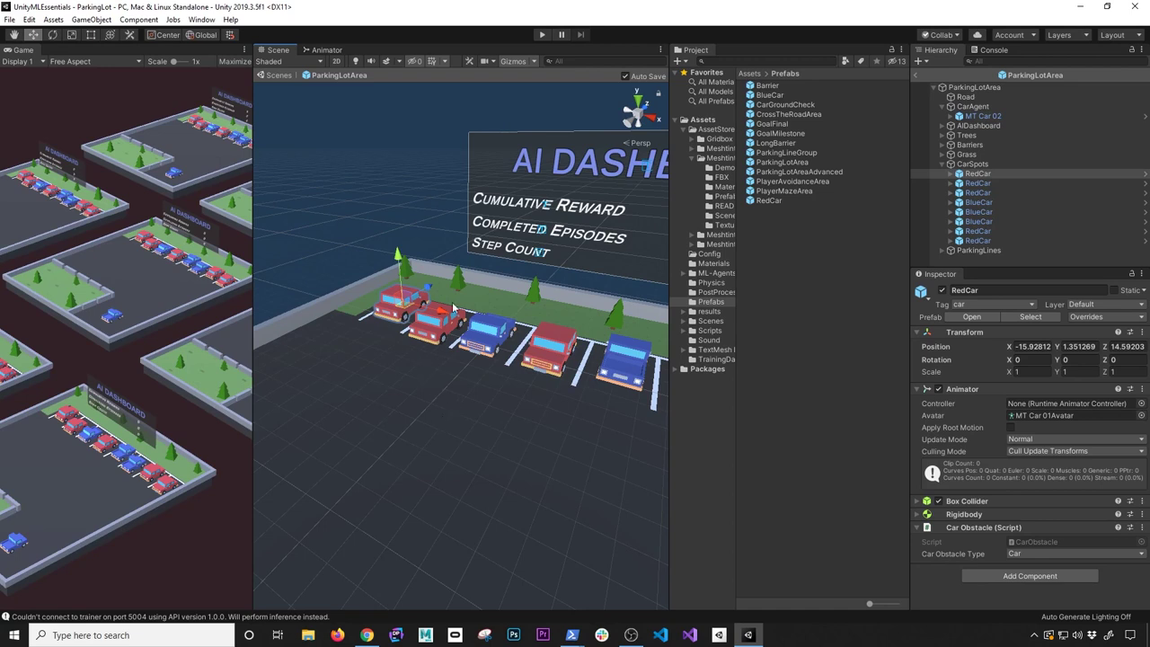
{"action": "left_click", "coordinate": [1021, 554]}
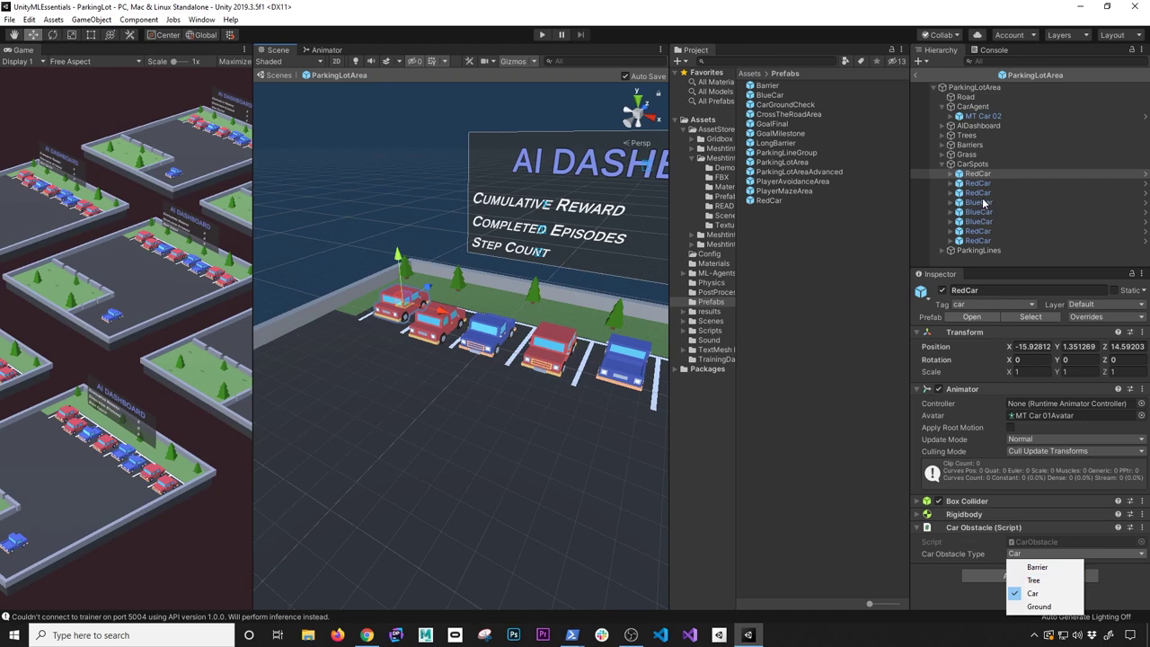
{"action": "left_click", "coordinate": [969, 165]}
{"action": "left_click", "coordinate": [941, 164]}
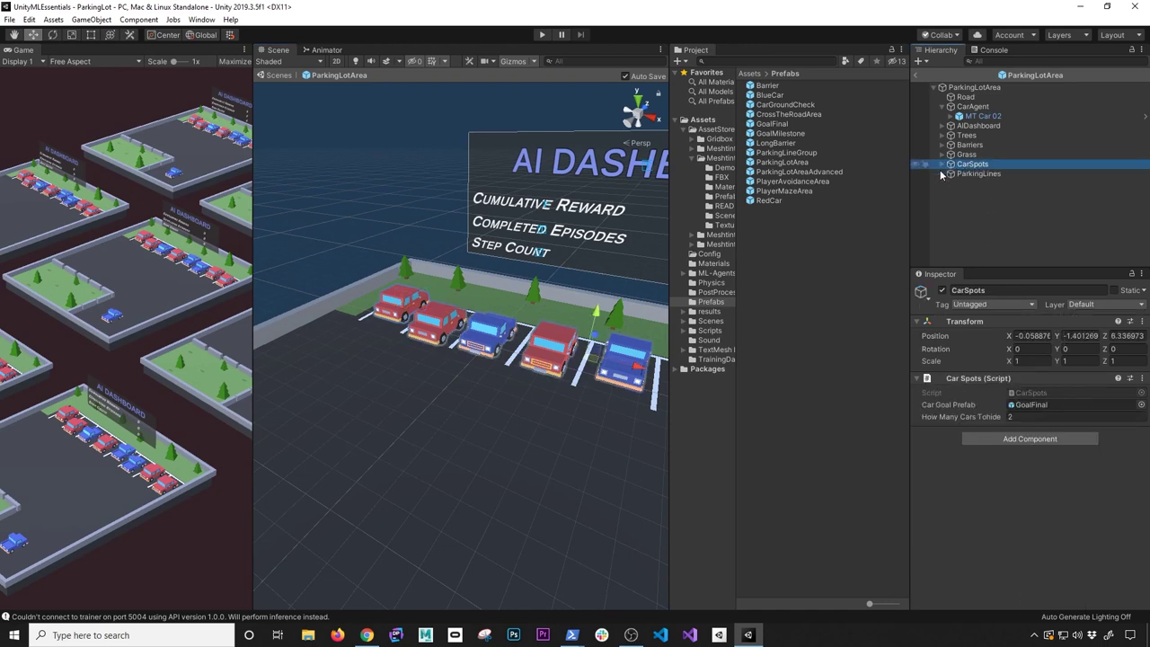
Focus on the first ParkingLineGroup under ParkingLines, view its individual lines around the parking spots, and collapse the ParkingLines group.
{"action": "left_click", "coordinate": [950, 173]}
{"action": "left_click", "coordinate": [941, 174]}
{"action": "left_click", "coordinate": [961, 183]}
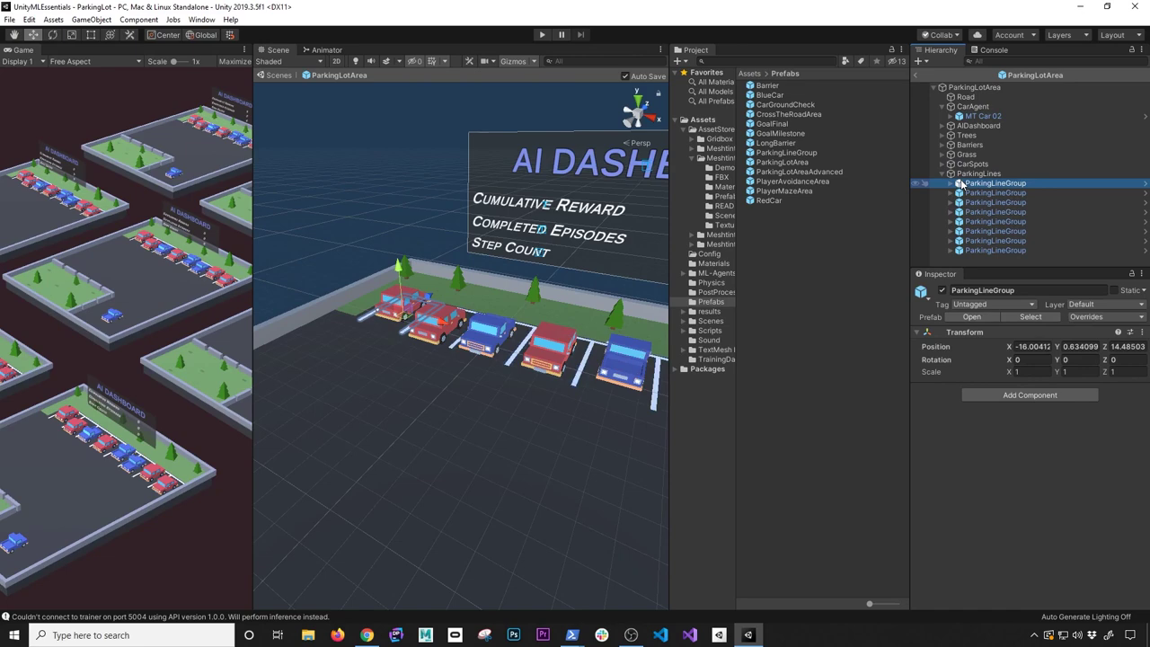
{"action": "key", "text": "f"}
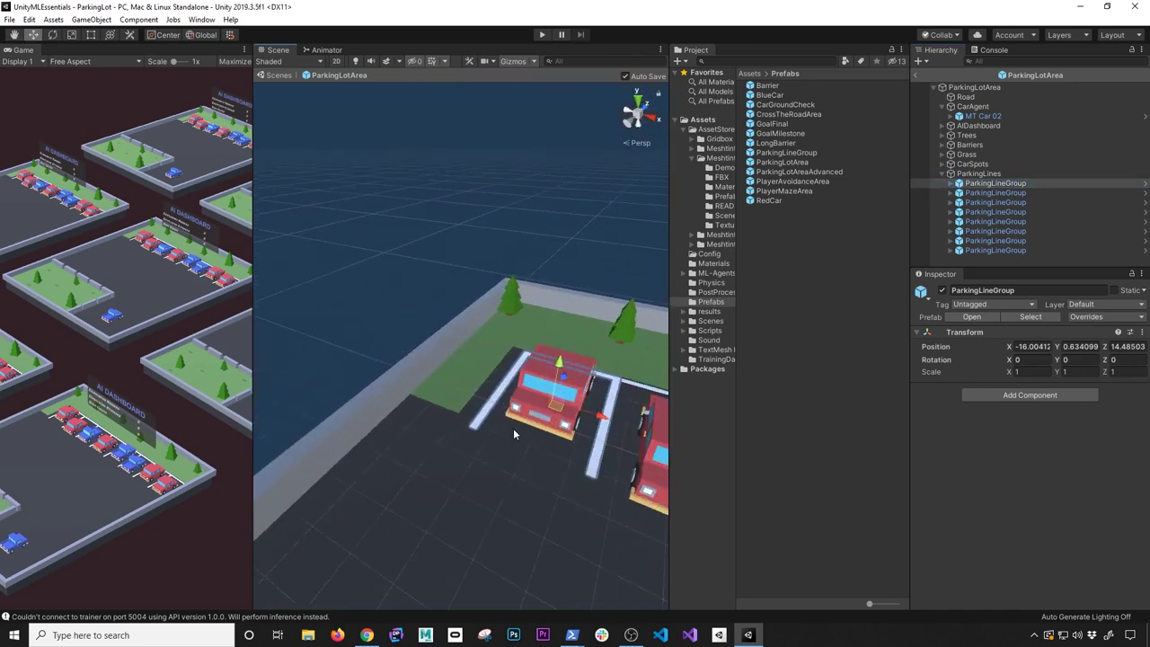
{"action": "scroll", "coordinate": [405, 418], "scroll_direction": "down", "scroll_amount": 2}
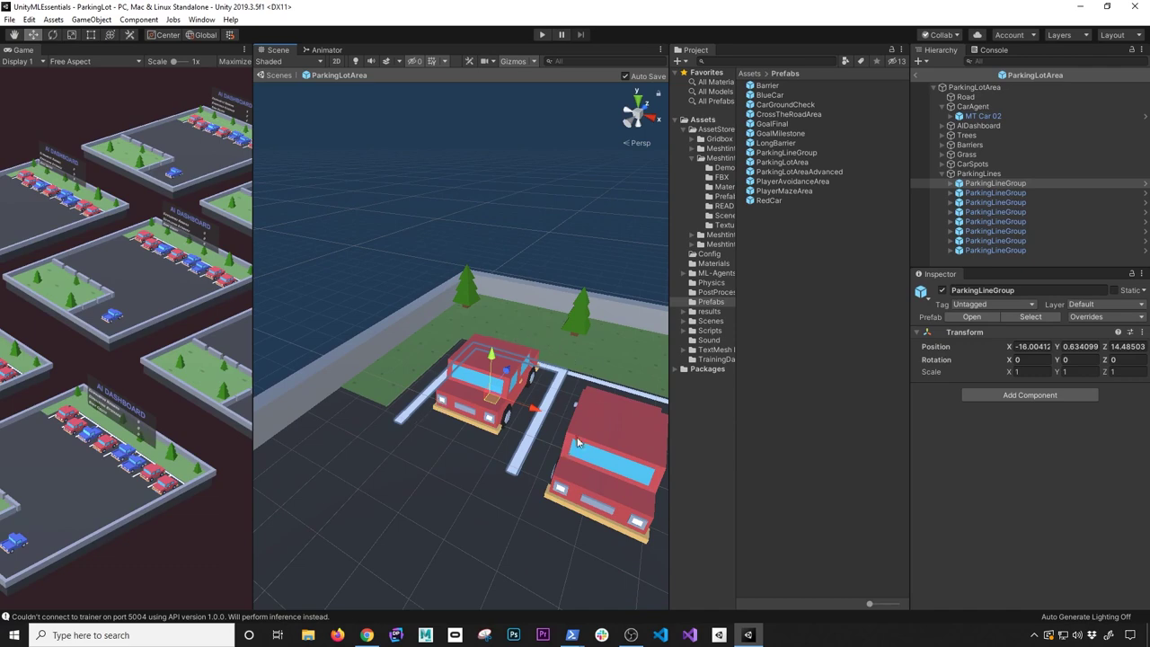
{"action": "scroll", "coordinate": [503, 342], "scroll_direction": "down", "scroll_amount": 1}
{"action": "left_click", "coordinate": [952, 184]}
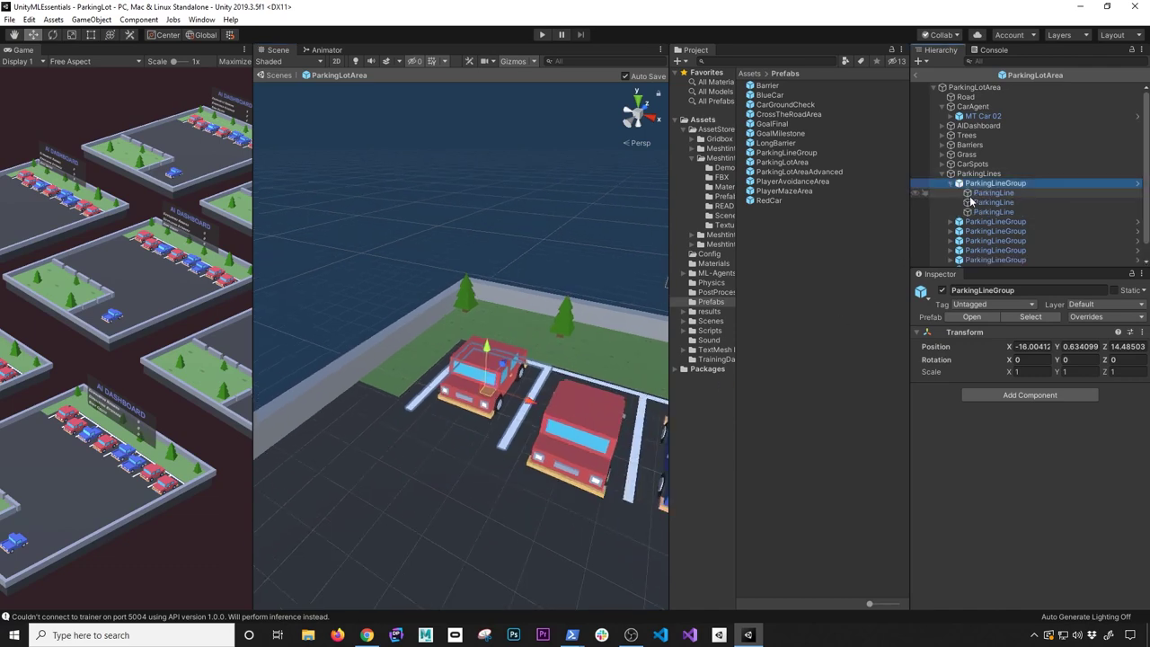
{"action": "middle_click_drag", "start_coordinate": [432, 376], "coordinate": [356, 393]}
{"action": "scroll", "coordinate": [538, 402], "scroll_direction": "down", "scroll_amount": 2}
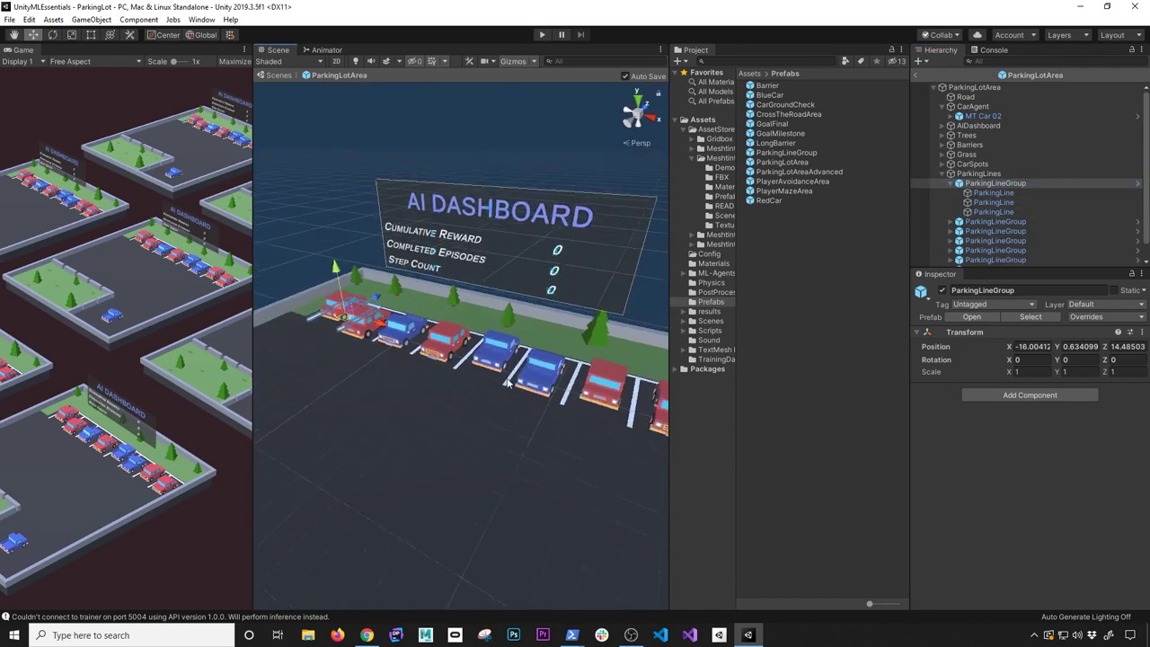
{"action": "middle_click_drag", "start_coordinate": [527, 473], "coordinate": [539, 384]}
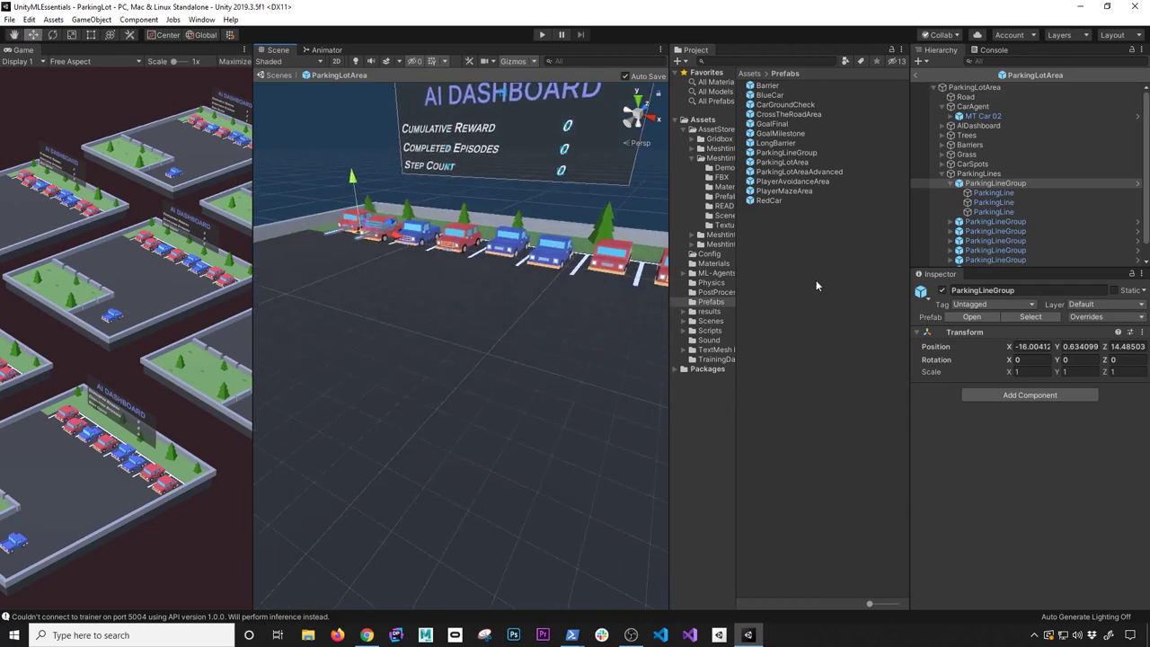
{"action": "left_click", "coordinate": [942, 174]}
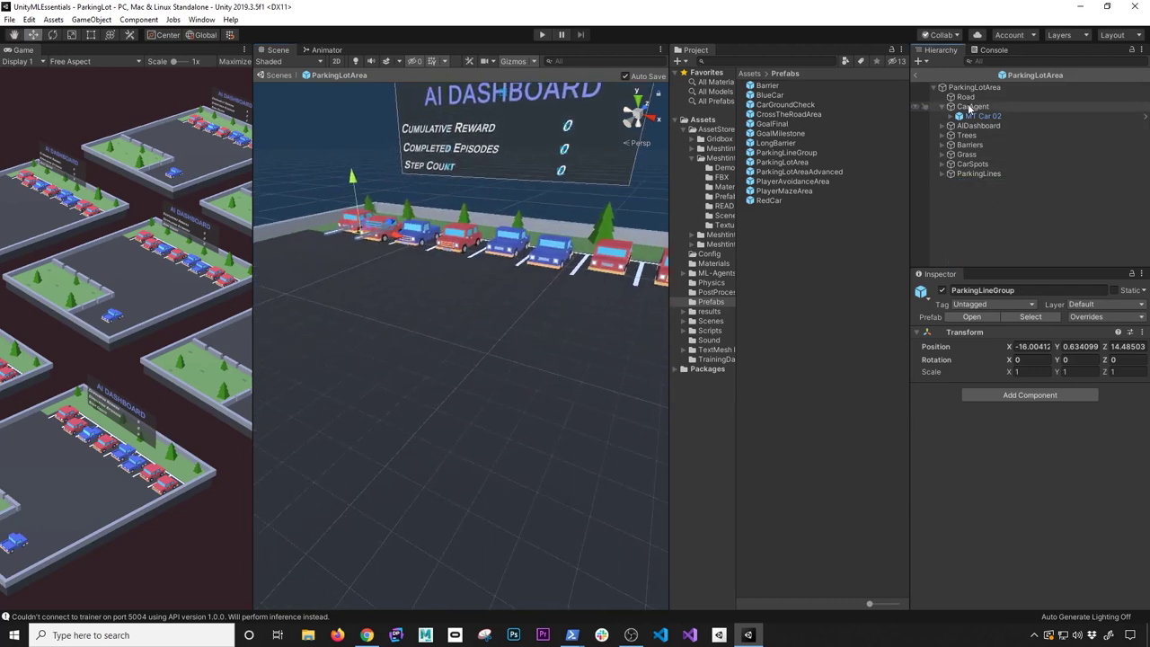
Focus the Scene view on CarAgent, and switch to the PowerShell window that is running TensorBoard.
{"action": "left_click", "coordinate": [971, 106]}
{"action": "key", "text": "f"}
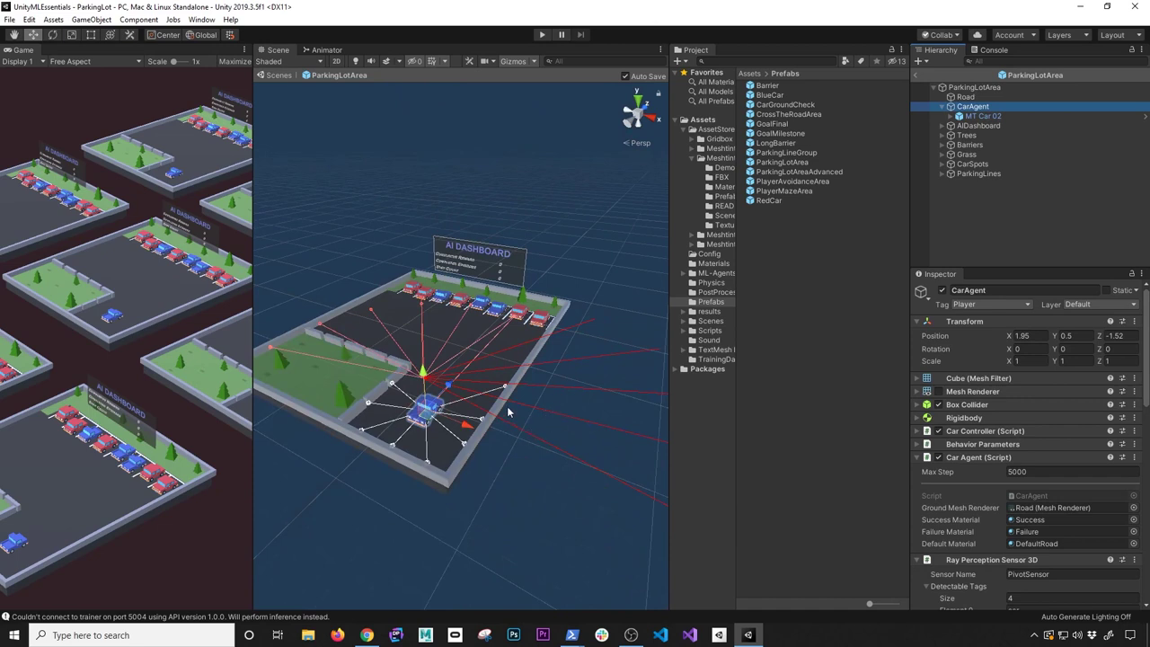
{"action": "left_click", "coordinate": [573, 635]}
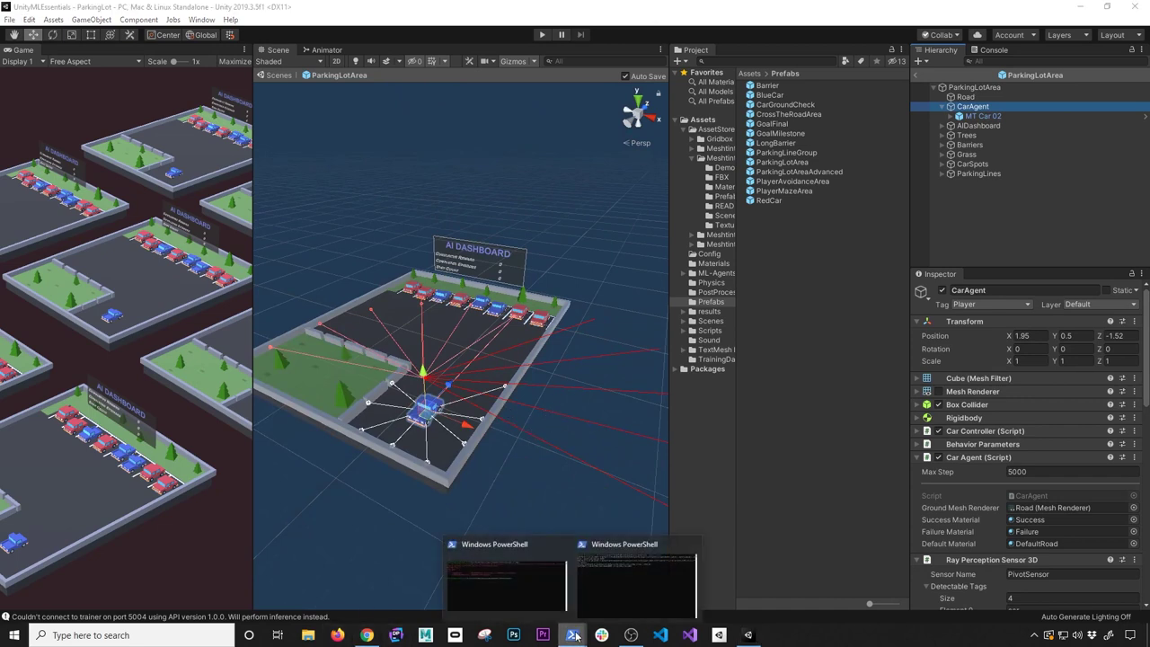
{"action": "left_click", "coordinate": [544, 591]}
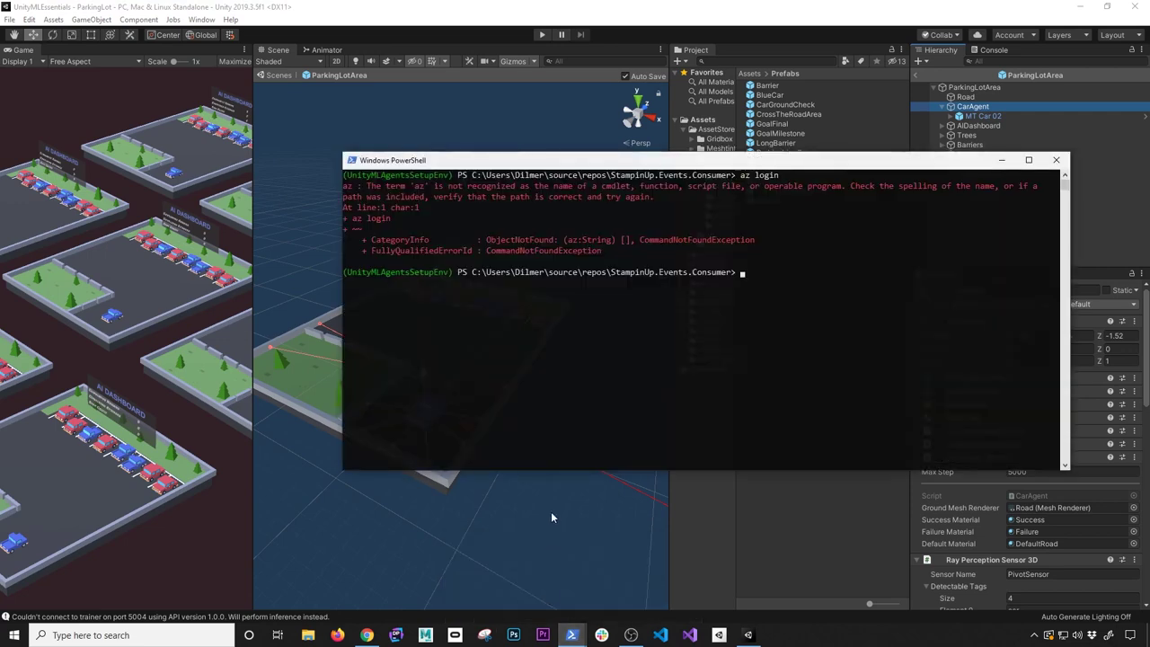
{"action": "key", "text": "alt+Tab"}
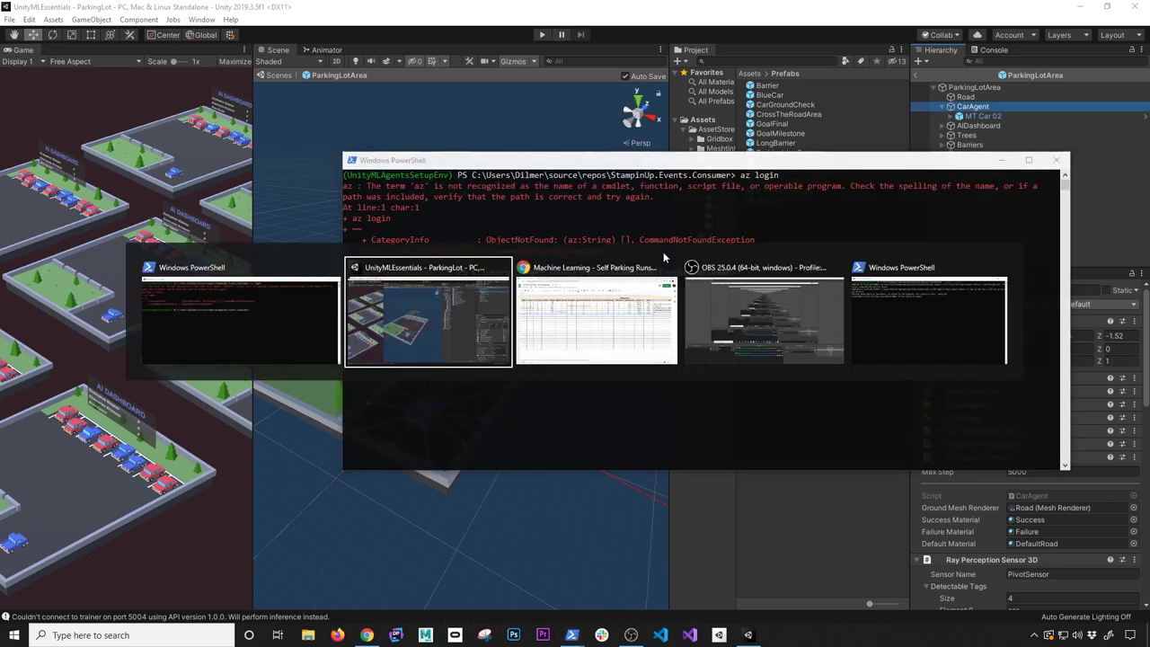
{"action": "key", "text": "Tab"}
{"action": "key", "text": "Tab"}
{"action": "key", "text": "Tab"}
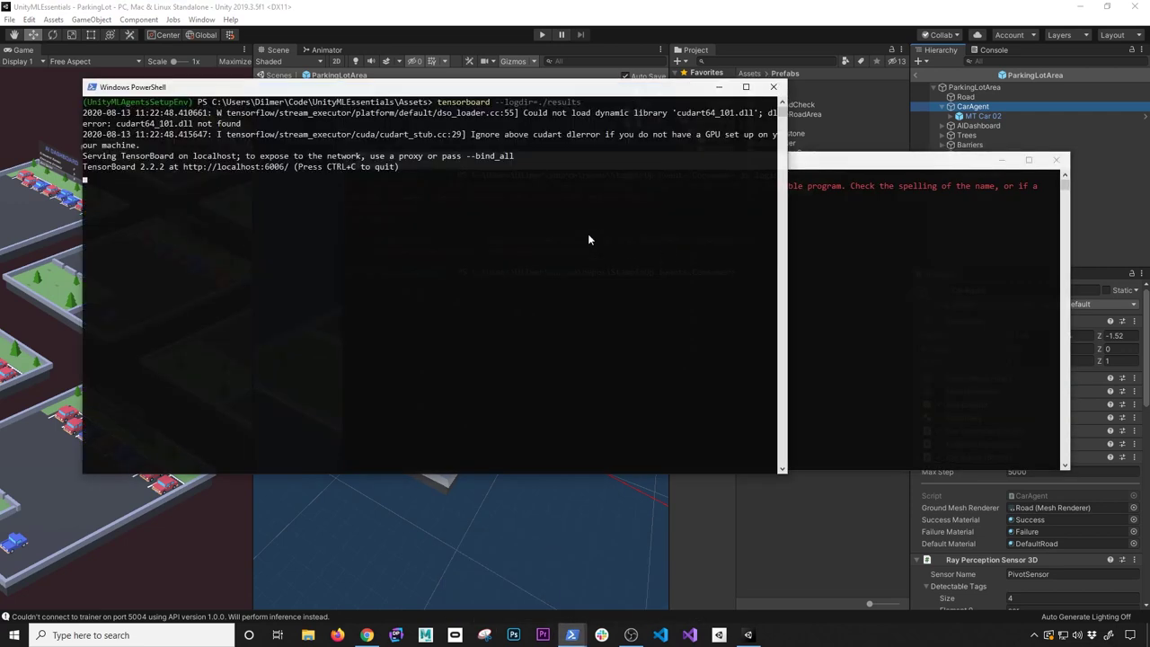
{"action": "left_click_drag", "start_coordinate": [285, 167], "coordinate": [182, 171]}
{"action": "key", "text": "ctrl+c"}
{"action": "key", "text": "ctrl+c"}
List the contents of the project's Assets folder with ls, and open that folder in File Explorer.
{"action": "type", "text": "ls"}
{"action": "key", "text": "Return"}
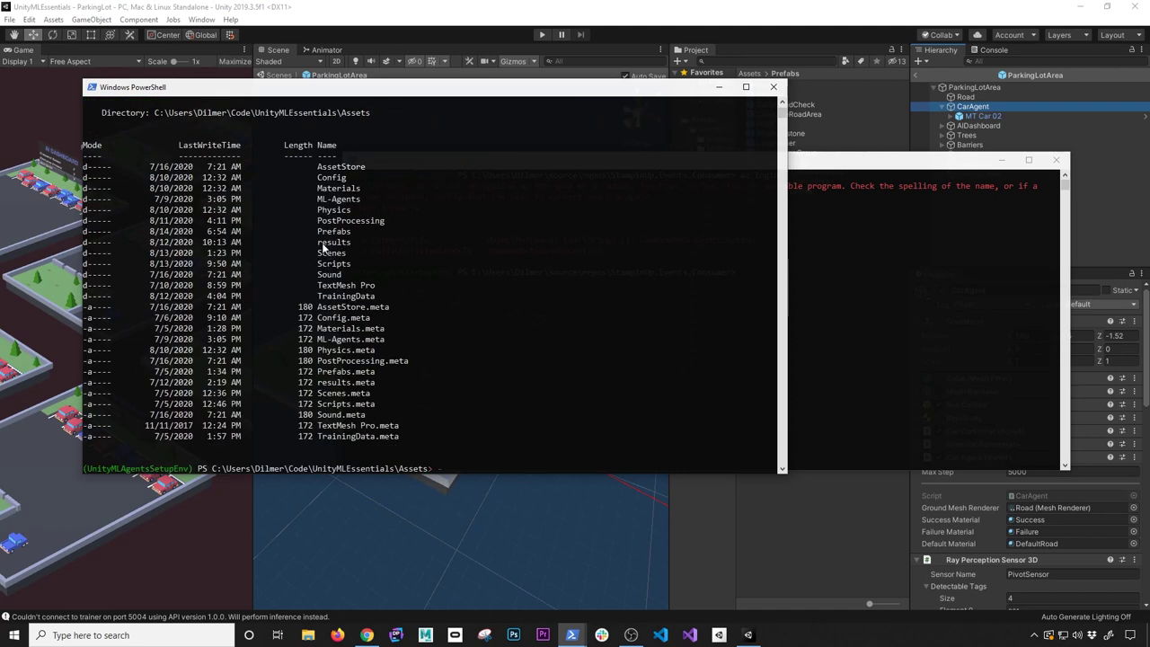
{"action": "left_click_drag", "start_coordinate": [317, 241], "coordinate": [350, 246]}
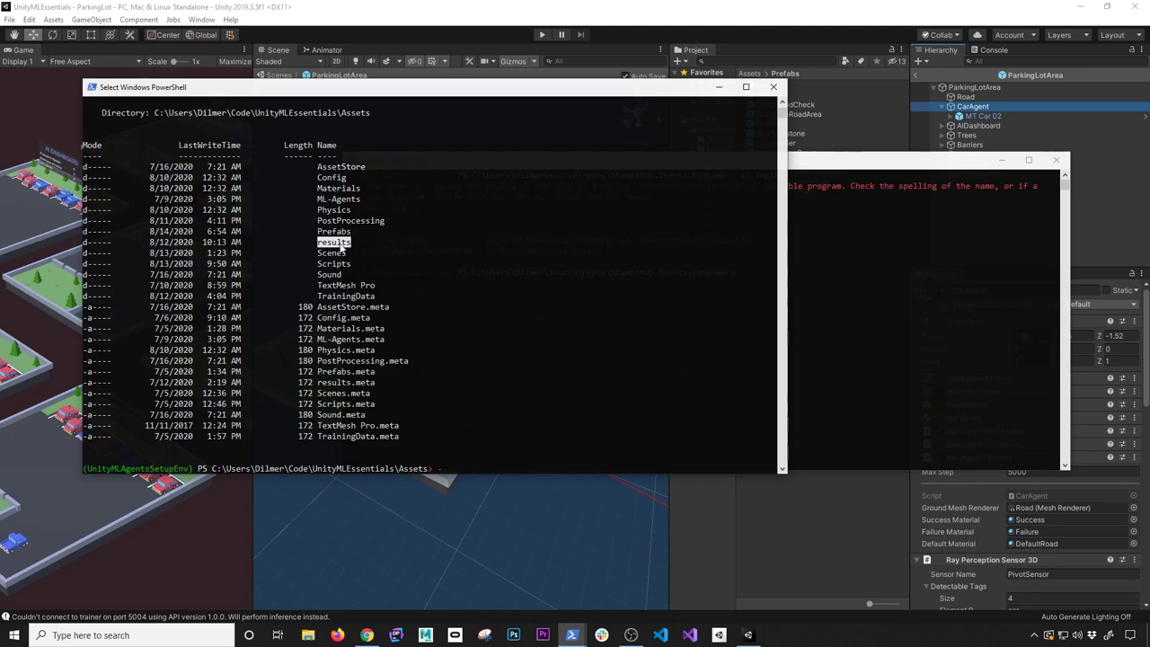
{"action": "type", "text": "ii ."}
{"action": "key", "text": "Return"}
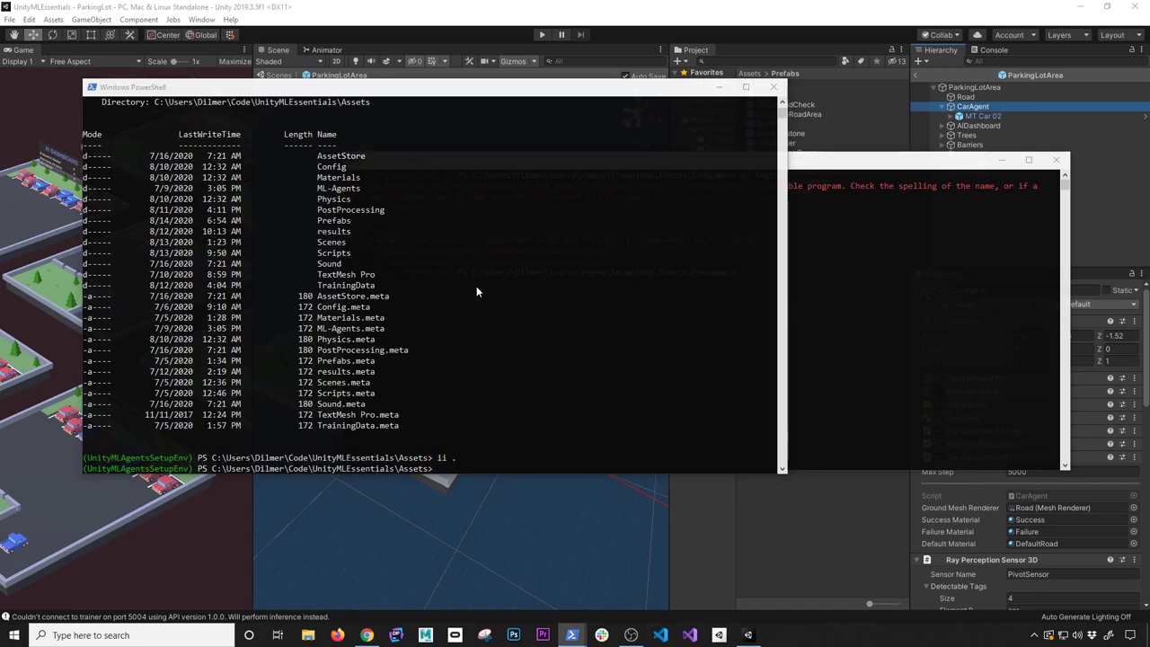
Open the results folder, and switch to the Self Parking Runs spreadsheet in Chrome to locate the Run1 RunId.
{"action": "double_click", "coordinate": [468, 349]}
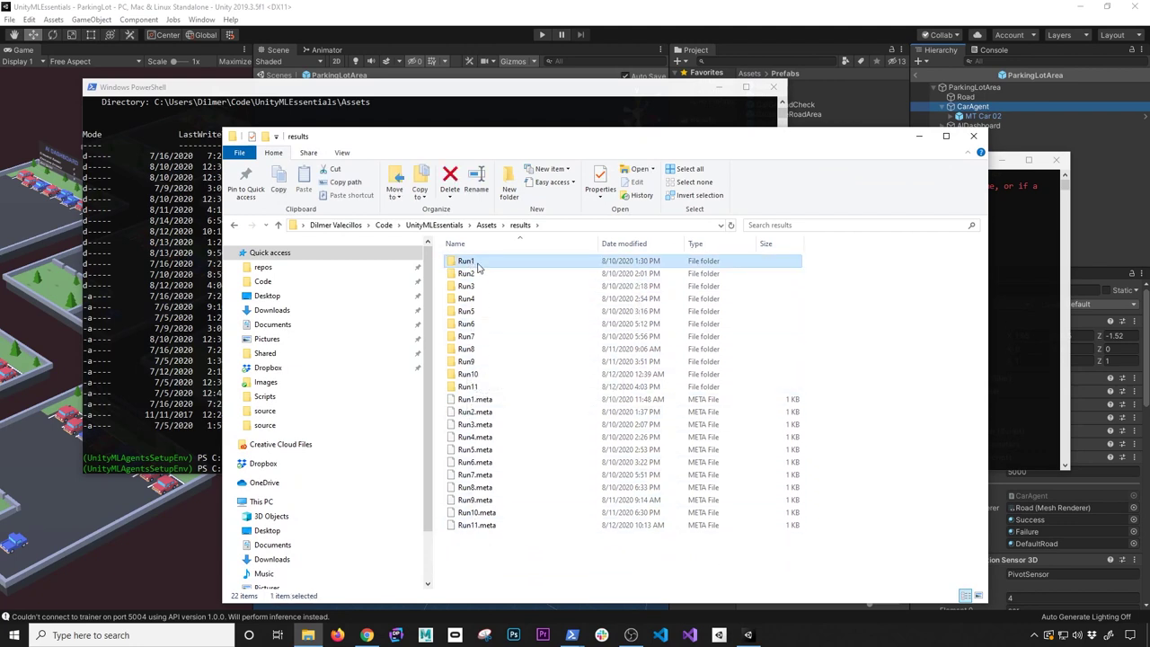
{"action": "left_click", "coordinate": [367, 635]}
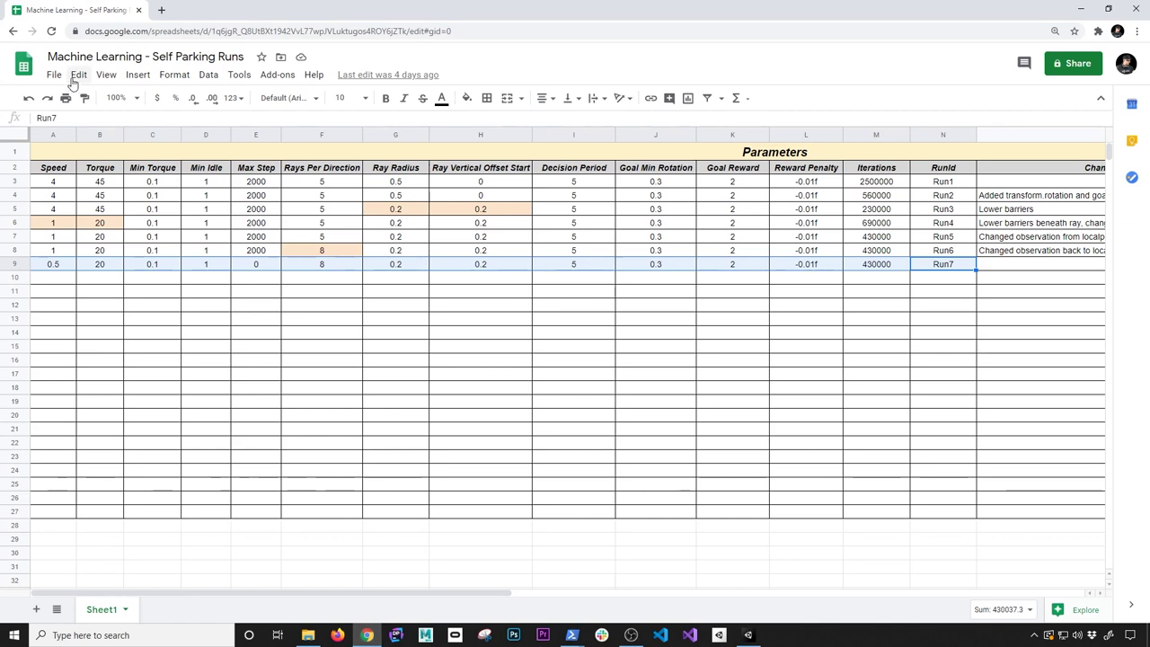
{"action": "left_click", "coordinate": [948, 184]}
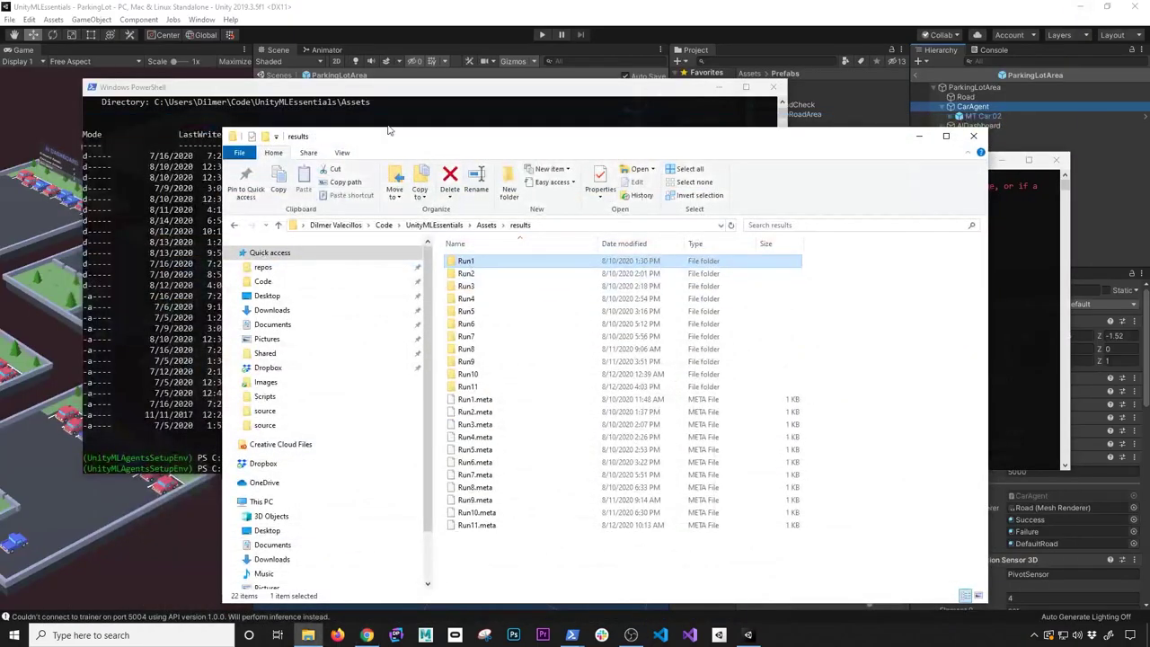
Return to PowerShell and start TensorBoard again from the Assets folder with tensorboard --logdir=./results.
{"action": "left_click", "coordinate": [389, 130]}
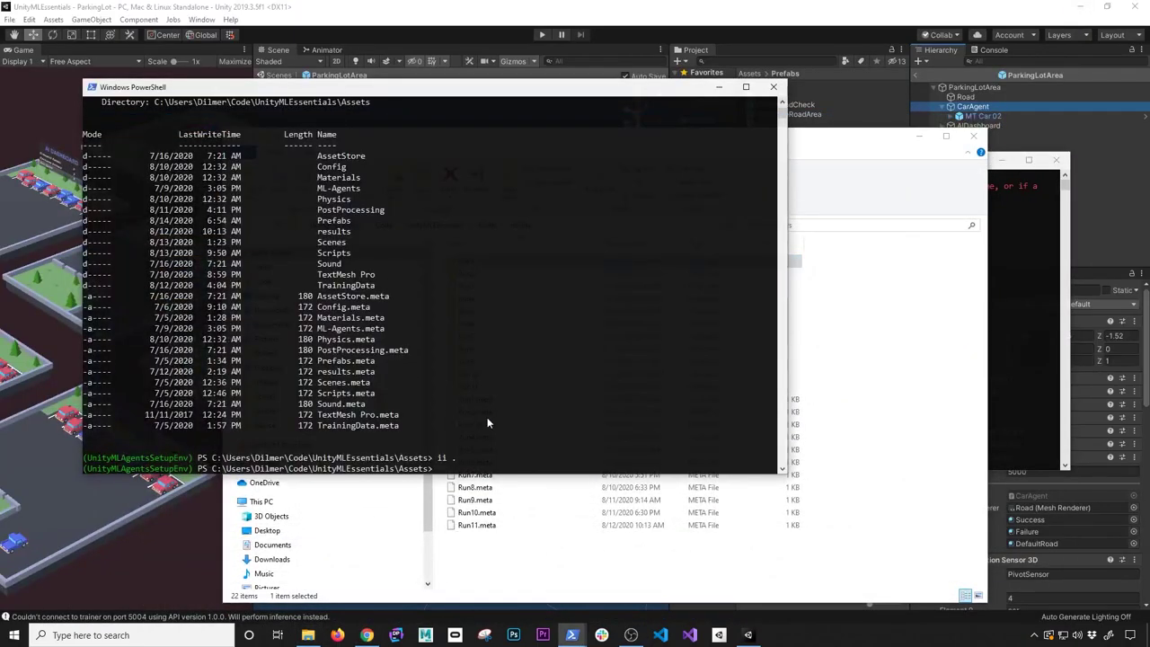
{"action": "key", "text": "ctrl+v"}
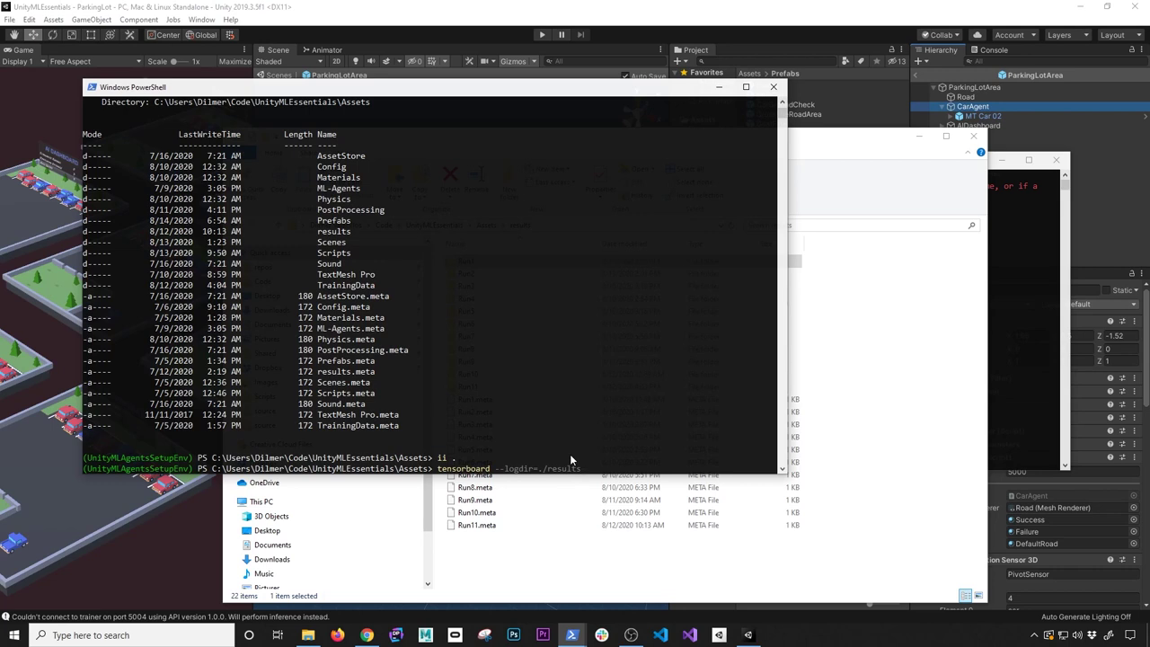
{"action": "key", "text": "Return"}
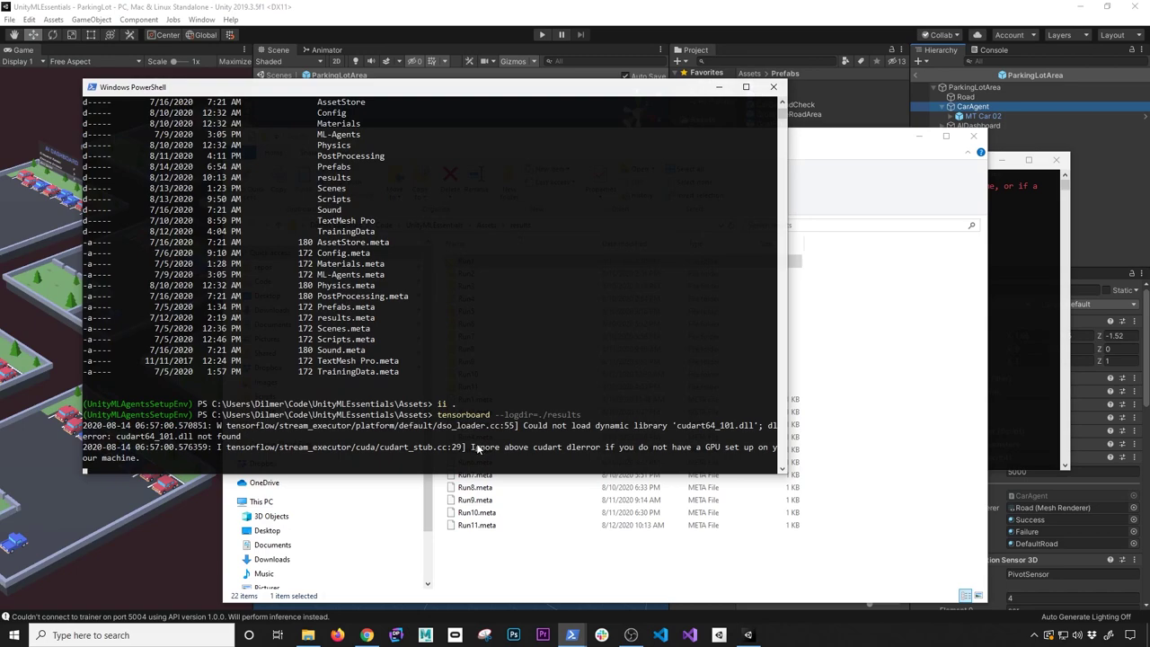
{"action": "left_click", "coordinate": [366, 635]}
{"action": "double_click", "coordinate": [611, 11]}
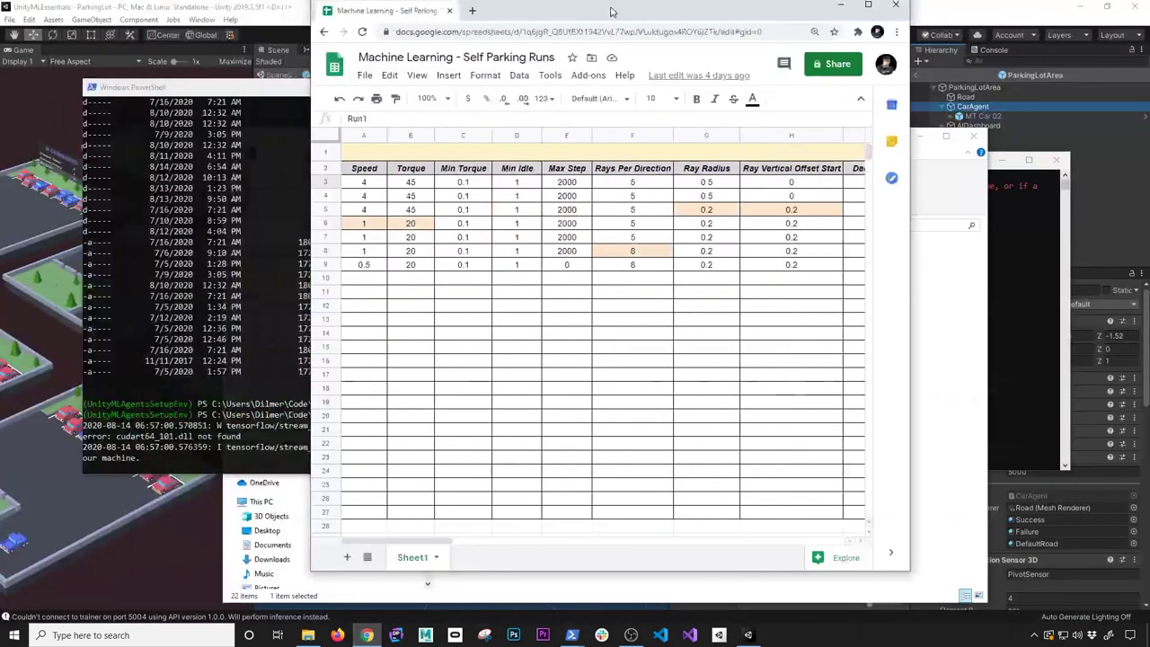
{"action": "left_click", "coordinate": [472, 16]}
{"action": "key", "text": "ctrl+v"}
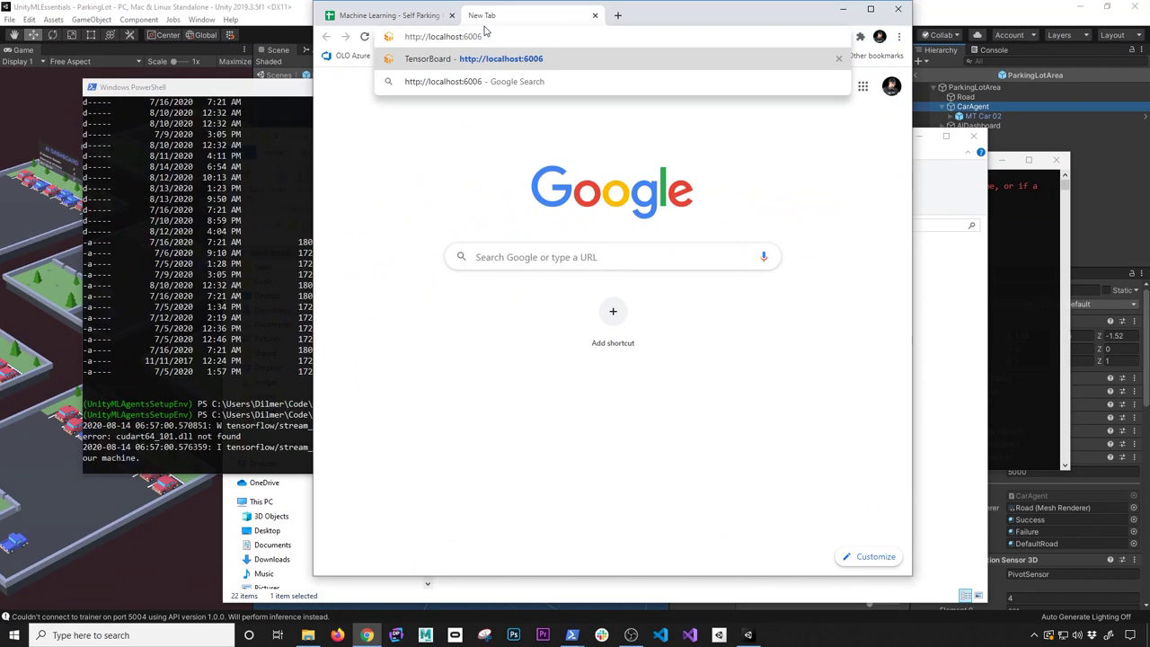
{"action": "key", "text": "Return"}
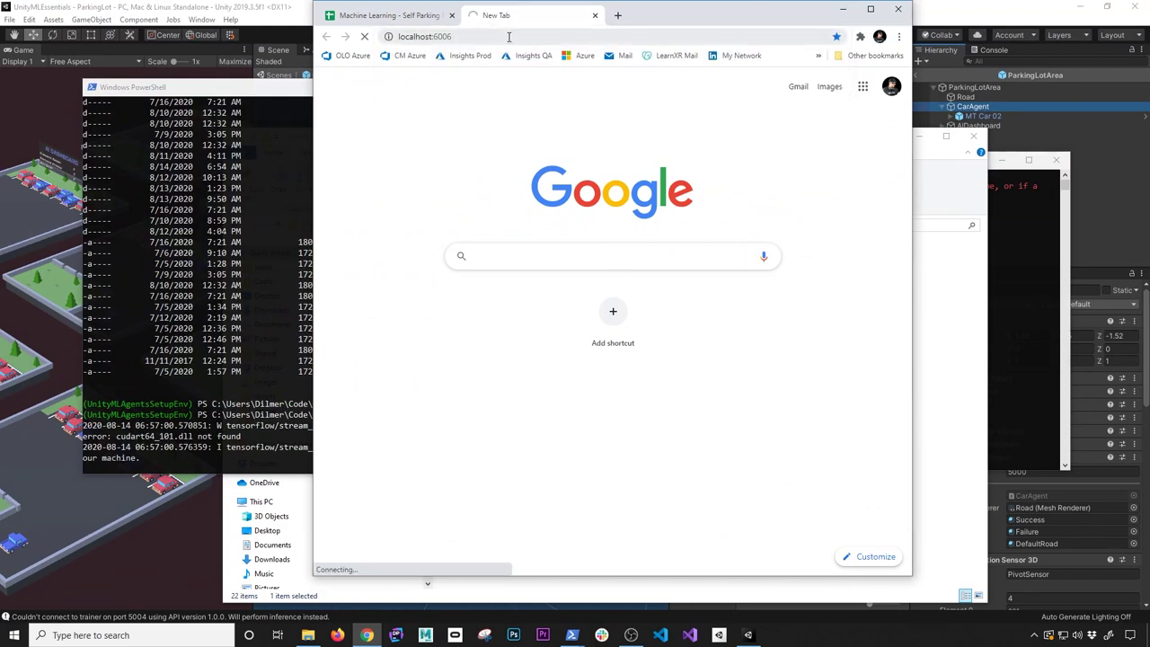
Check the TensorBoard startup output in PowerShell, then reload the localhost:6006 page and maximize the browser window.
{"action": "left_click_drag", "start_coordinate": [681, 24], "coordinate": [594, 35]}
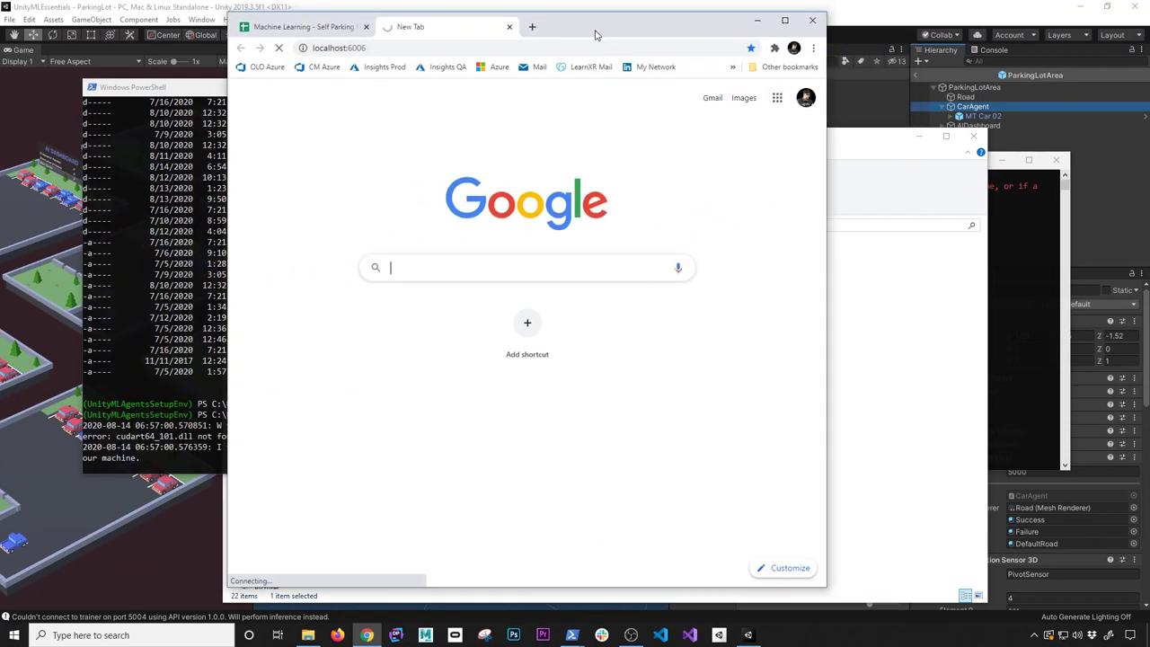
{"action": "left_click", "coordinate": [153, 305]}
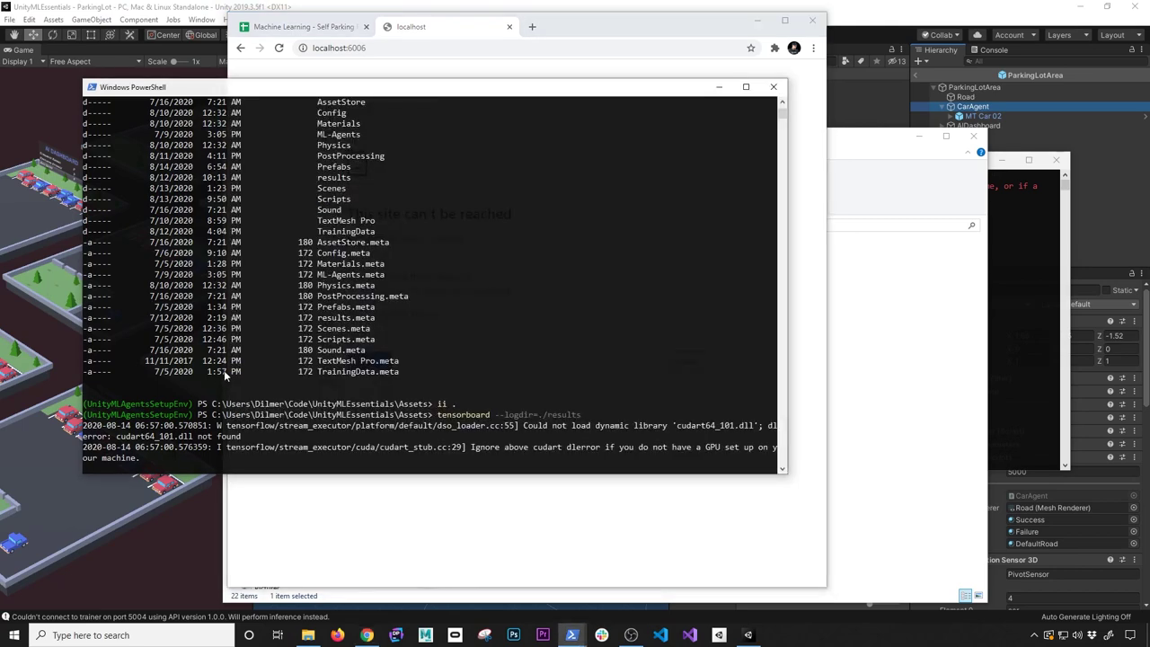
{"action": "left_click", "coordinate": [870, 160]}
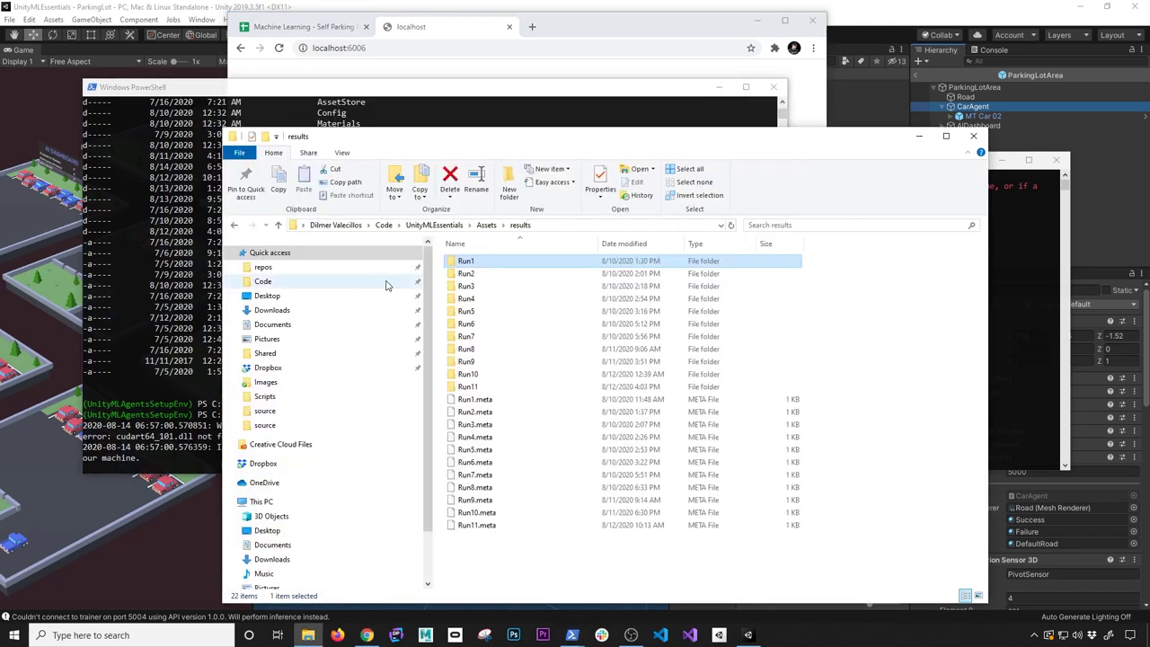
{"action": "left_click", "coordinate": [144, 411]}
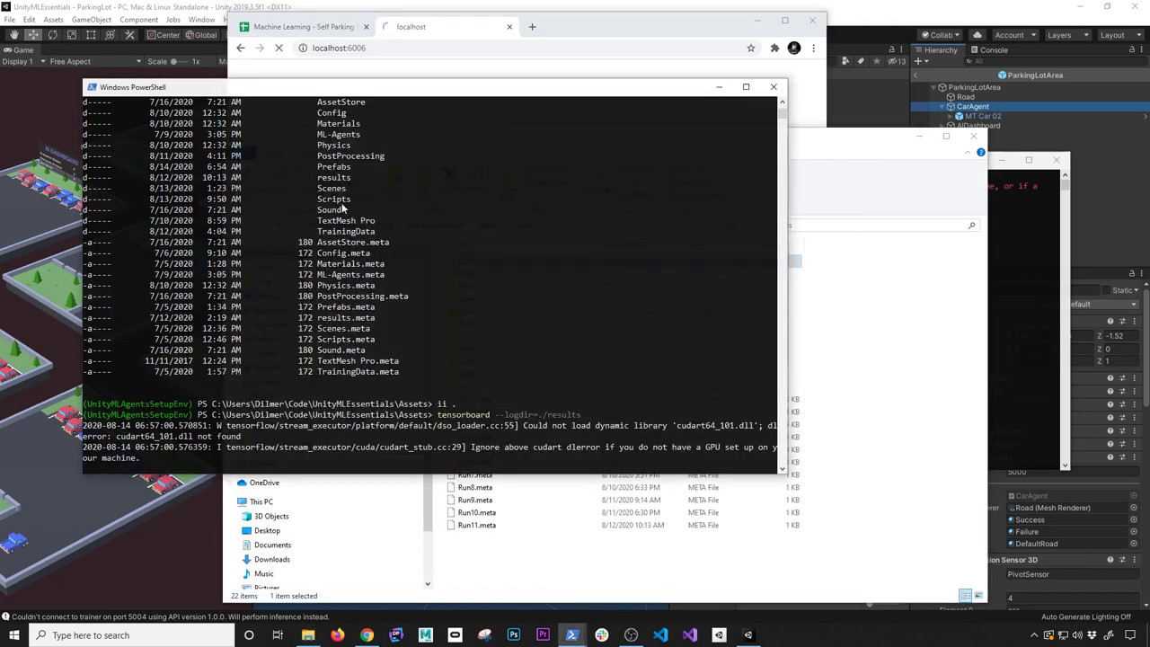
{"action": "left_click_drag", "start_coordinate": [395, 79], "coordinate": [372, 100]}
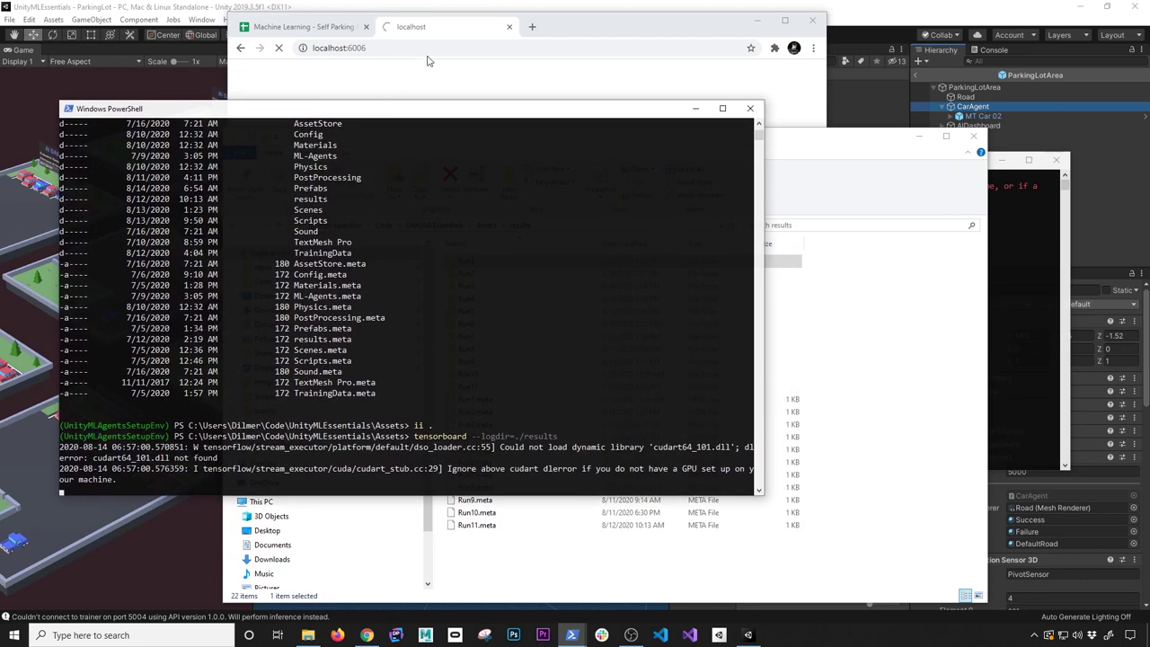
{"action": "left_click", "coordinate": [579, 33]}
{"action": "key", "text": "F5"}
{"action": "left_click_drag", "start_coordinate": [580, 31], "coordinate": [605, 41]}
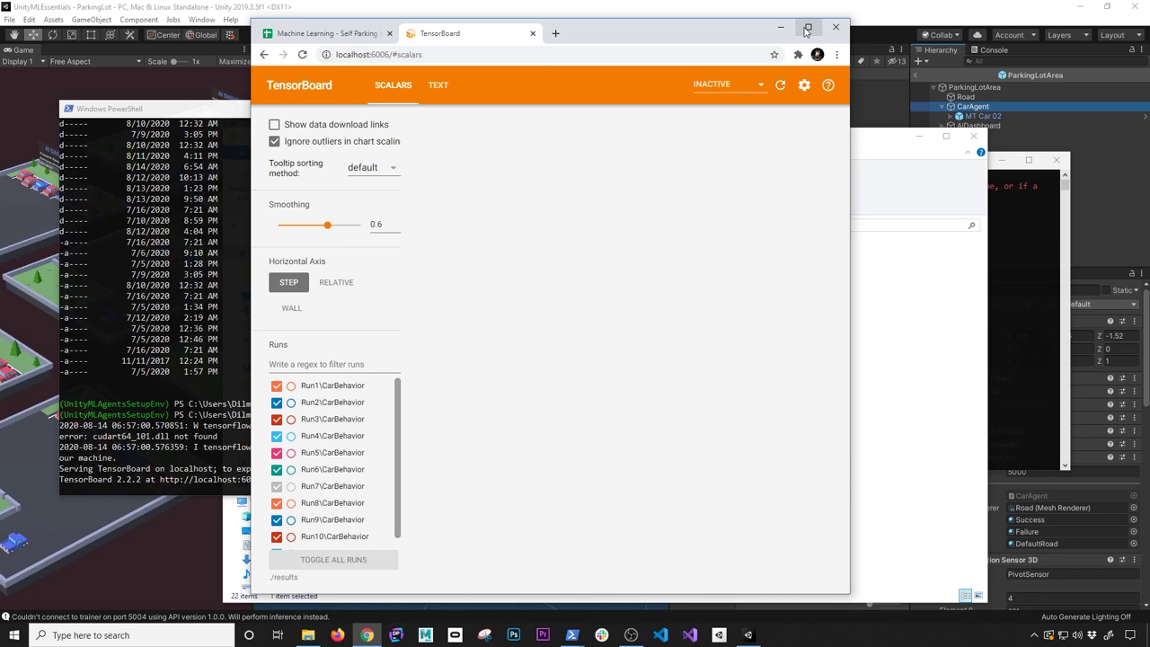
{"action": "left_click", "coordinate": [807, 27]}
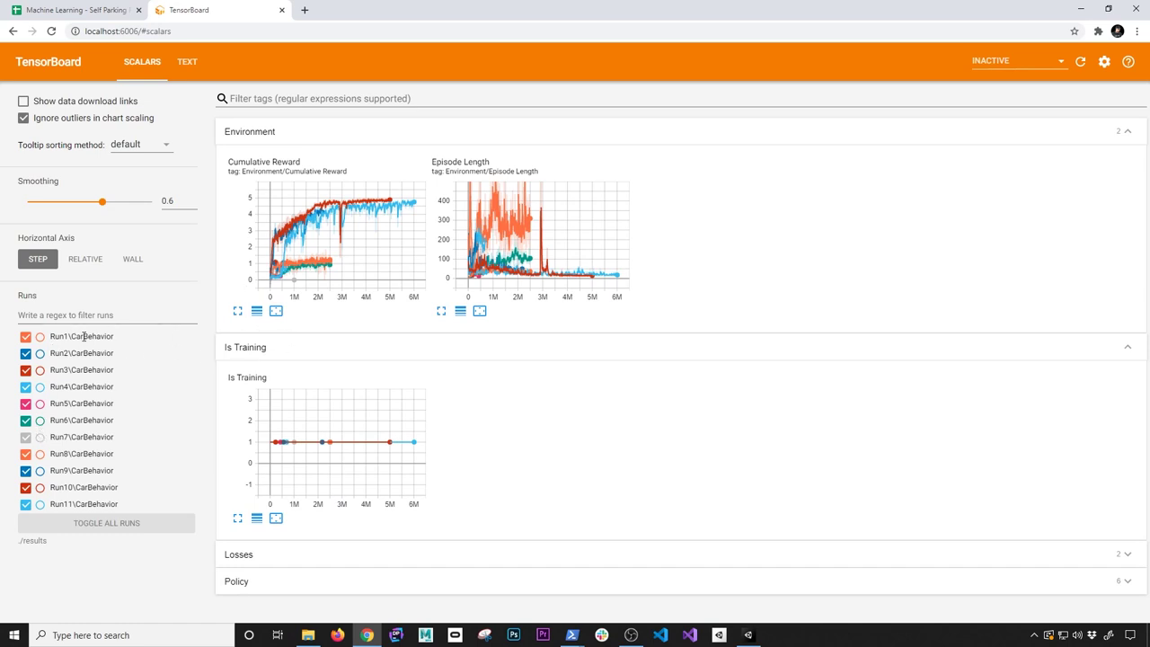
Show only Run1\CarBehavior in the TensorBoard scalars and enlarge the Cumulative Reward chart.
{"action": "left_click", "coordinate": [40, 337]}
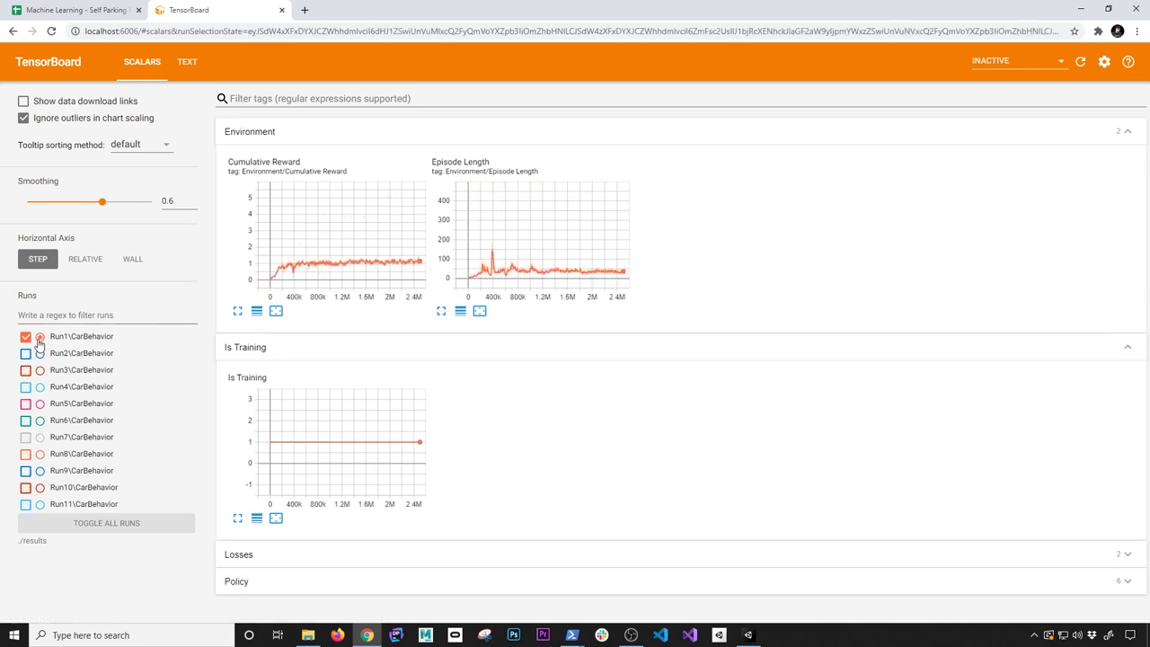
{"action": "left_click", "coordinate": [237, 313]}
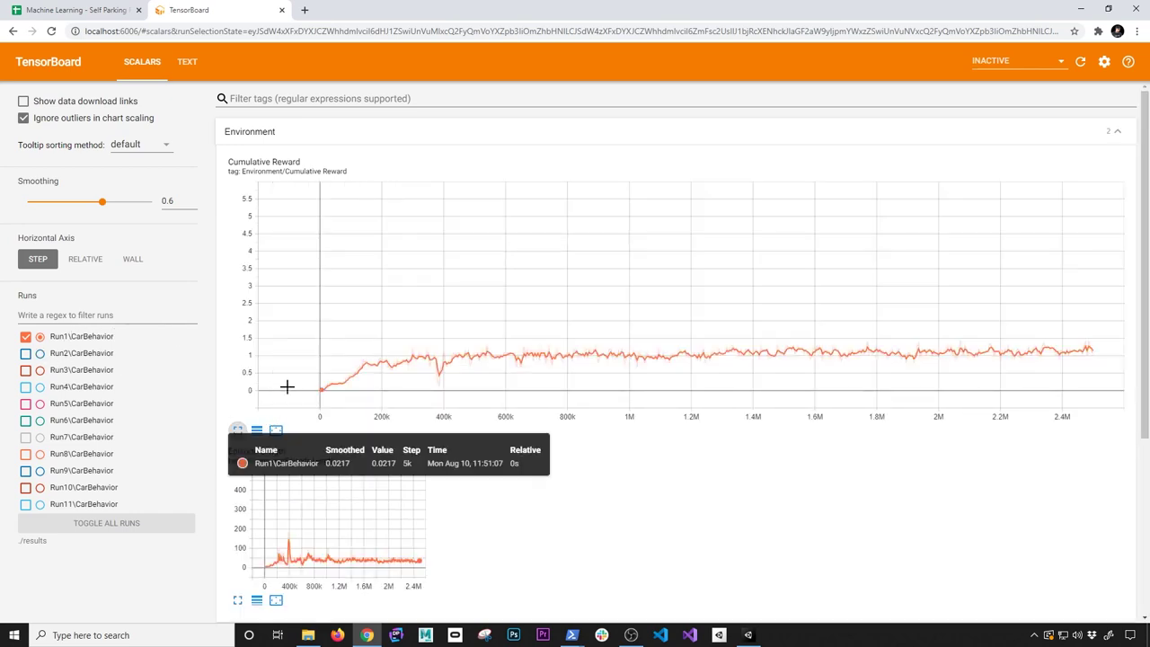
Add Run2\CarBehavior to the Cumulative Reward comparison and raise the smoothing to 0.802.
{"action": "left_click", "coordinate": [25, 353]}
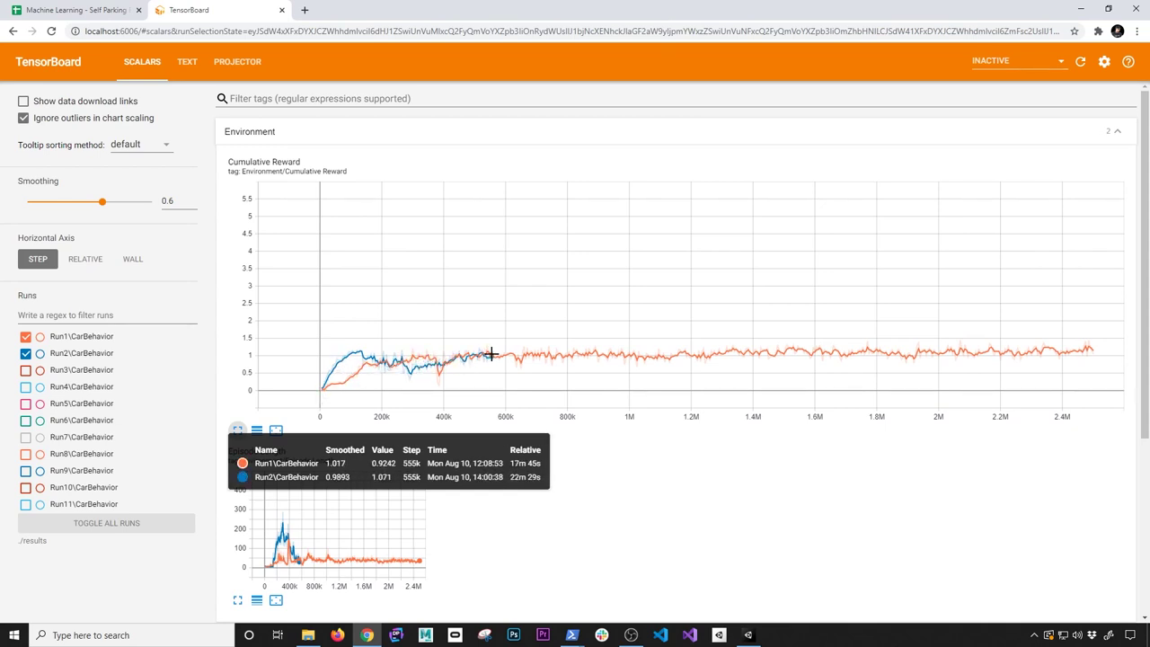
{"action": "left_click_drag", "start_coordinate": [104, 202], "coordinate": [126, 201]}
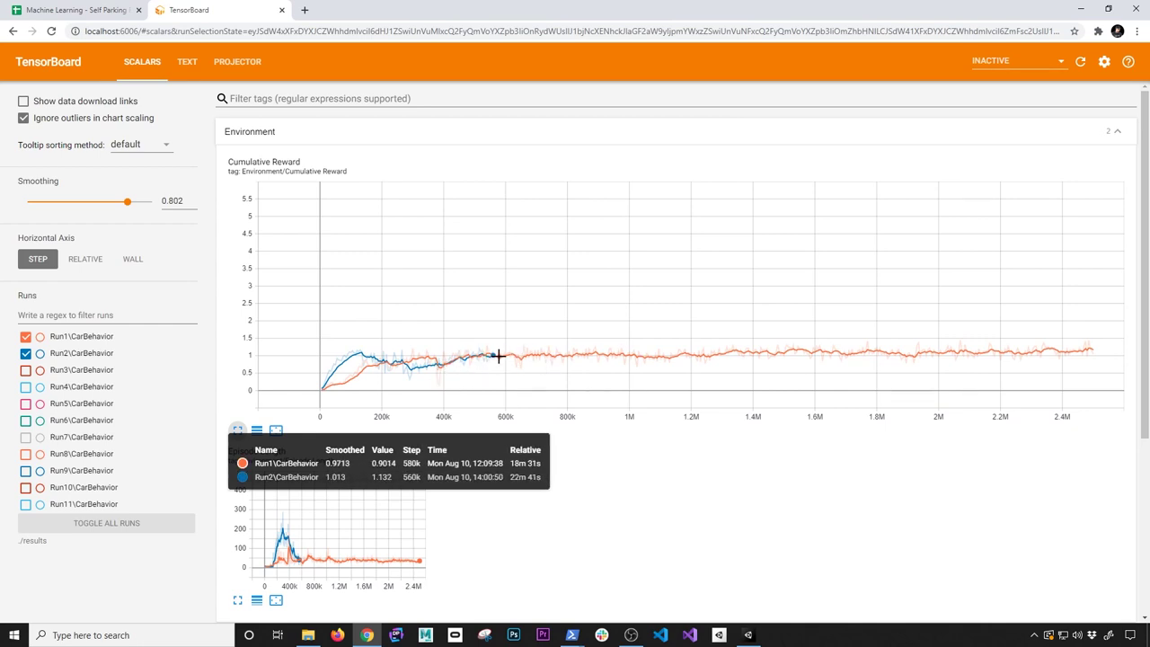
Add Run3, Run4, Run5 and Run6 to the charts and inspect their Cumulative Reward curves.
{"action": "left_click", "coordinate": [27, 371]}
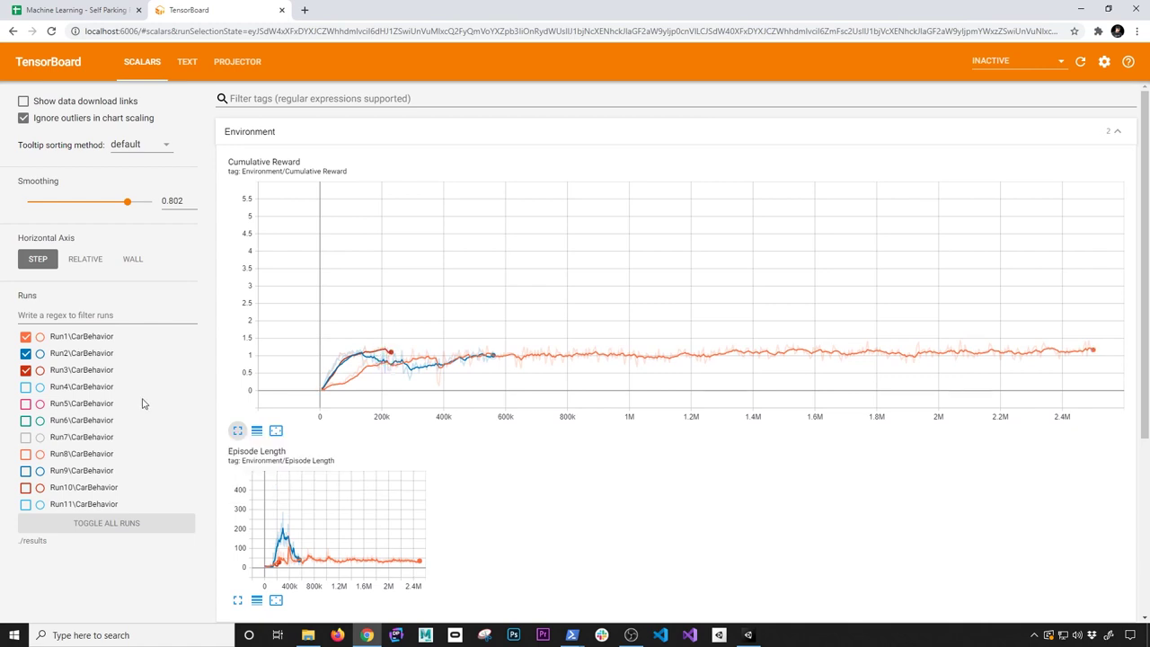
{"action": "left_click", "coordinate": [27, 387]}
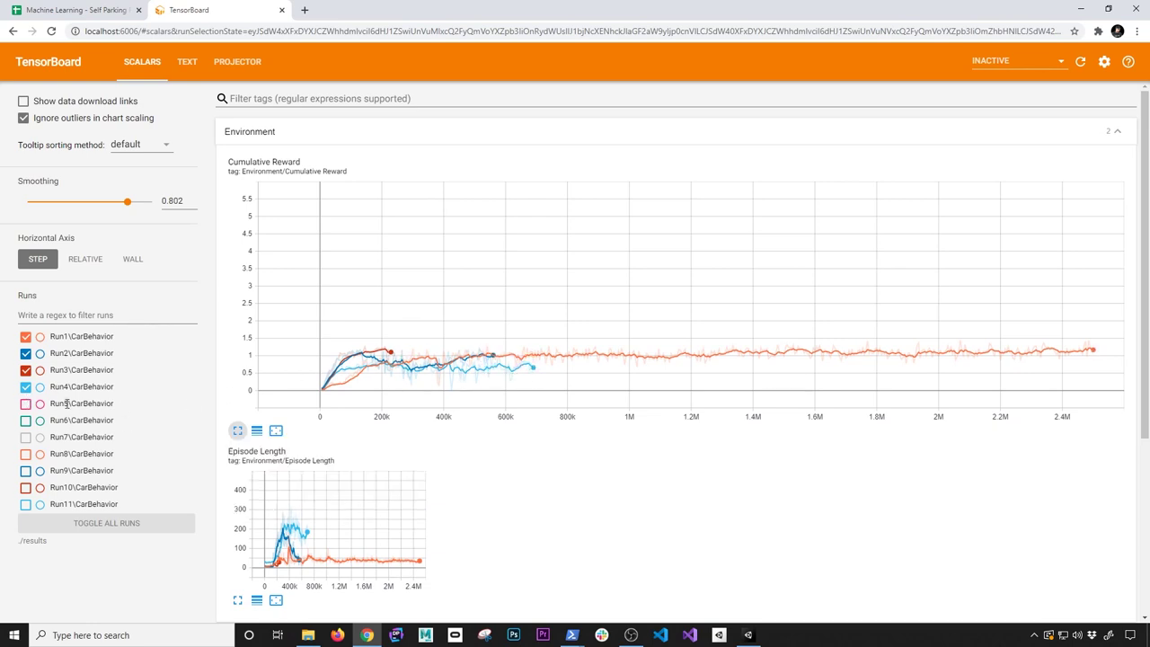
{"action": "left_click", "coordinate": [26, 404]}
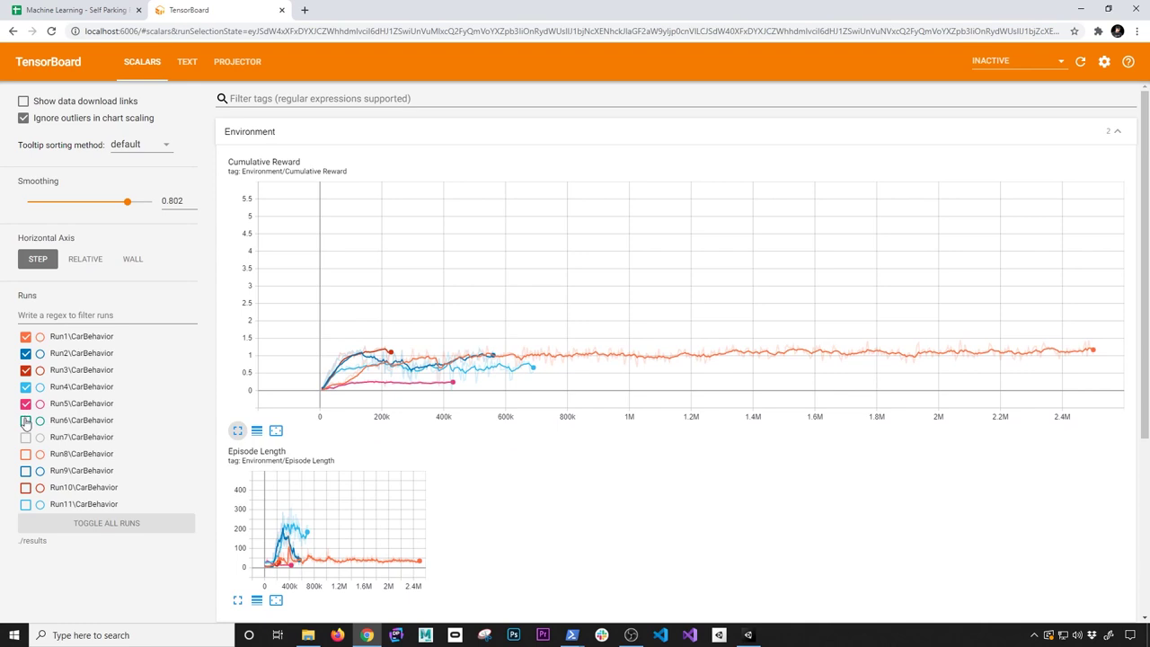
{"action": "left_click", "coordinate": [26, 420]}
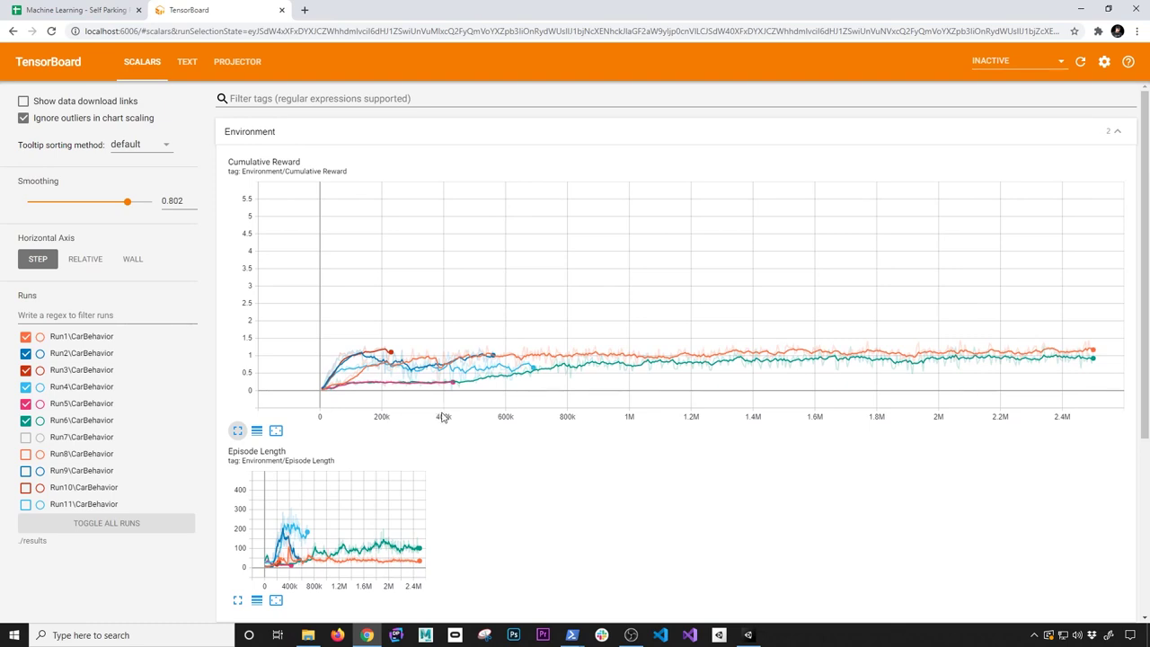
{"action": "mouse_move", "coordinate": [1094, 354]}
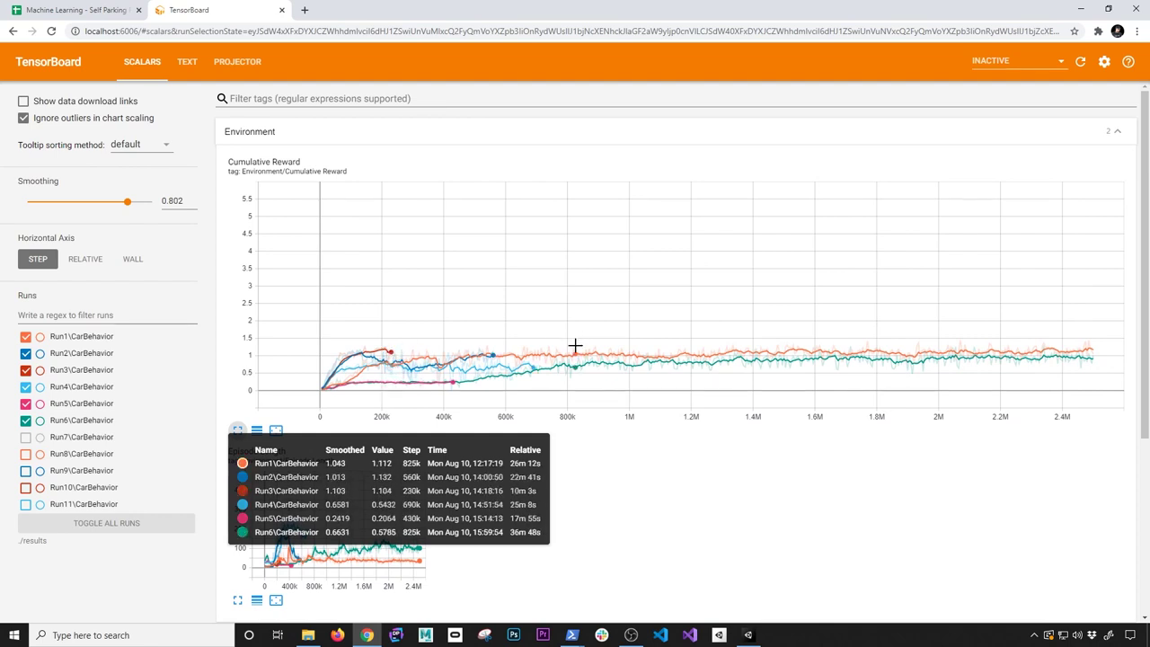
Add the remaining runs, Run7 through Run11, to the Cumulative Reward comparison.
{"action": "left_click", "coordinate": [25, 436]}
{"action": "left_click", "coordinate": [25, 454]}
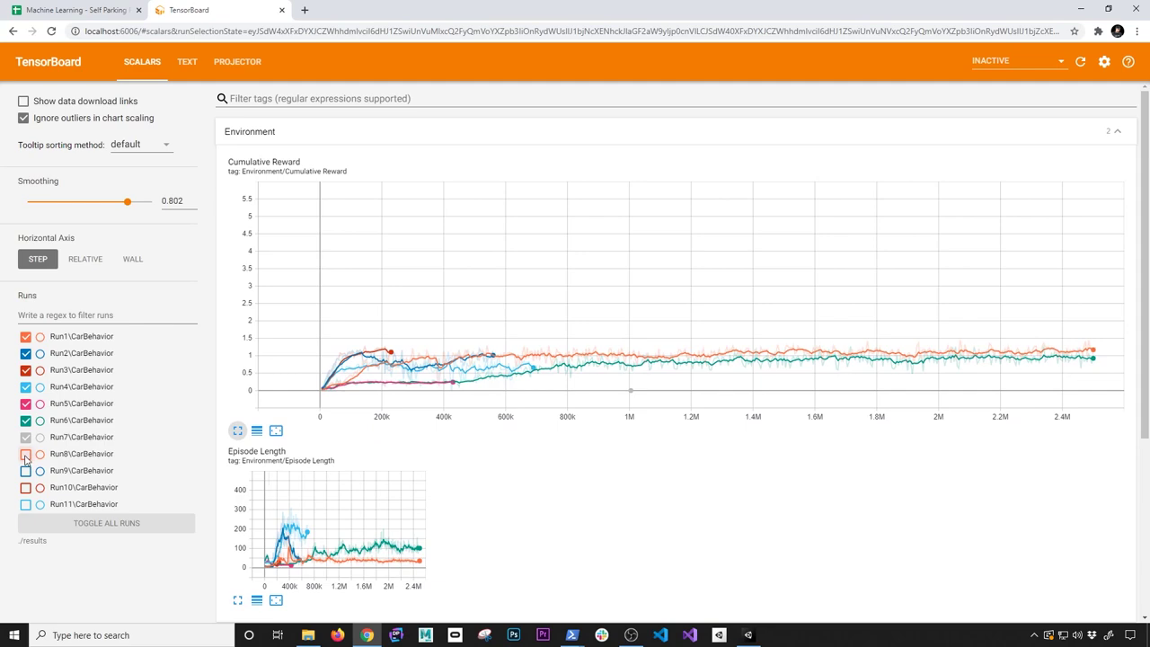
{"action": "left_click", "coordinate": [25, 470]}
{"action": "left_click", "coordinate": [25, 487]}
{"action": "left_click", "coordinate": [25, 505]}
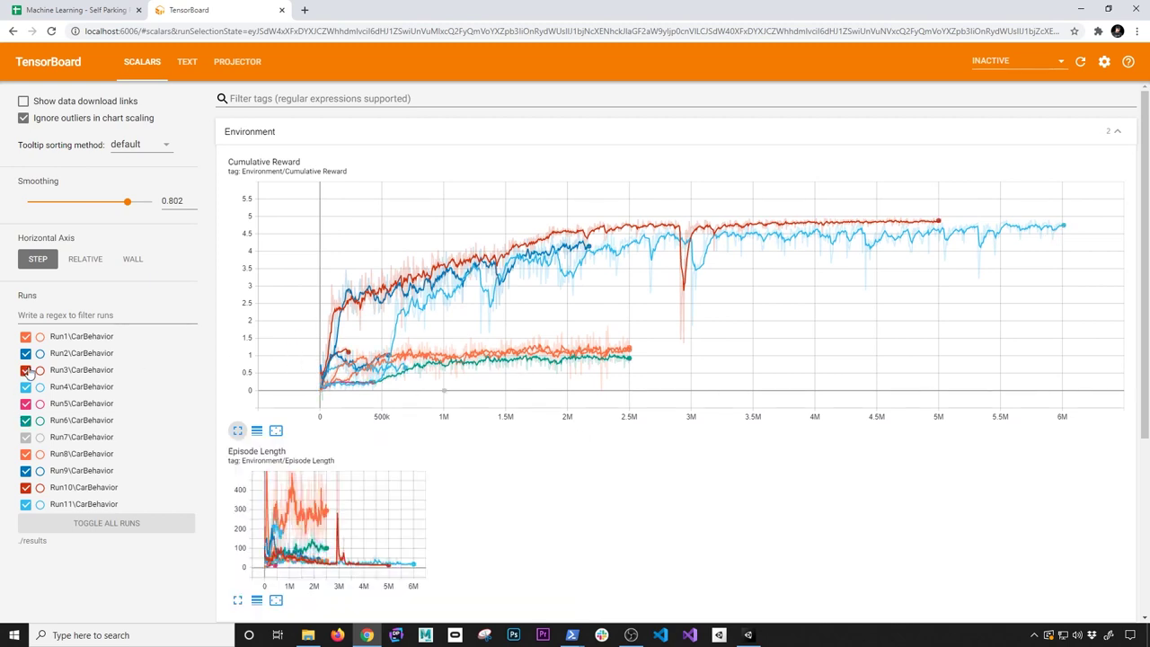
Hide Run1 through Run10 from the TensorBoard charts, leaving only Run11\CarBehavior displayed.
{"action": "left_click", "coordinate": [26, 337]}
{"action": "left_click", "coordinate": [26, 354]}
{"action": "left_click", "coordinate": [26, 370]}
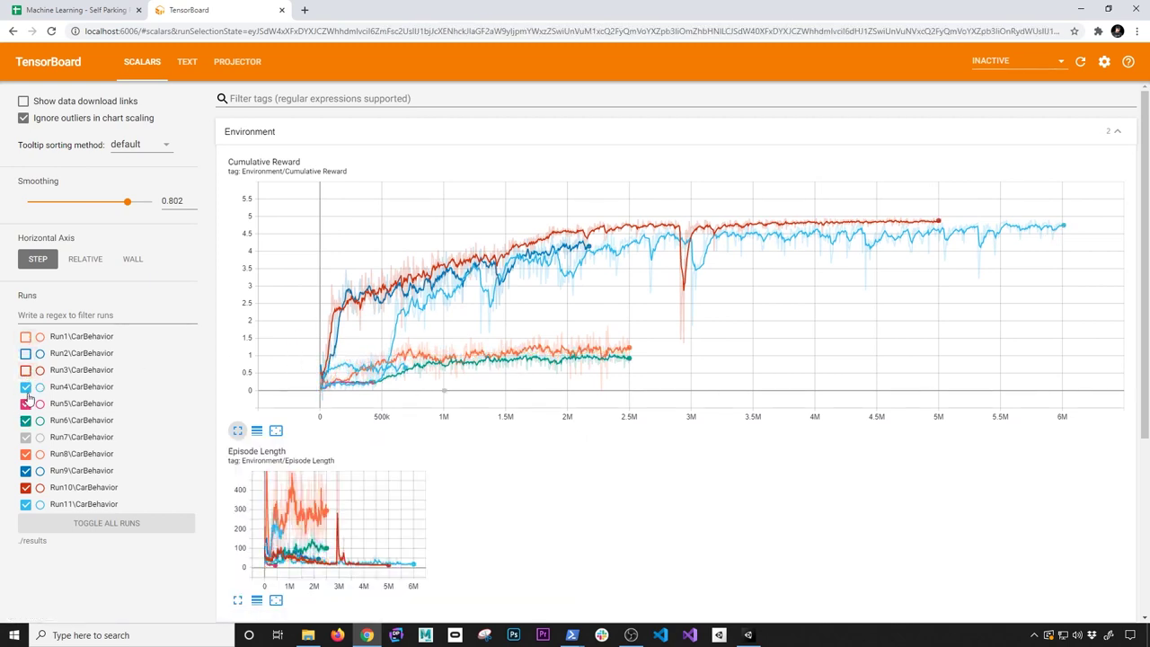
{"action": "left_click", "coordinate": [26, 387]}
{"action": "left_click", "coordinate": [26, 404]}
{"action": "left_click", "coordinate": [26, 420]}
{"action": "left_click", "coordinate": [26, 437]}
{"action": "left_click", "coordinate": [26, 453]}
{"action": "left_click", "coordinate": [26, 470]}
{"action": "left_click", "coordinate": [26, 488]}
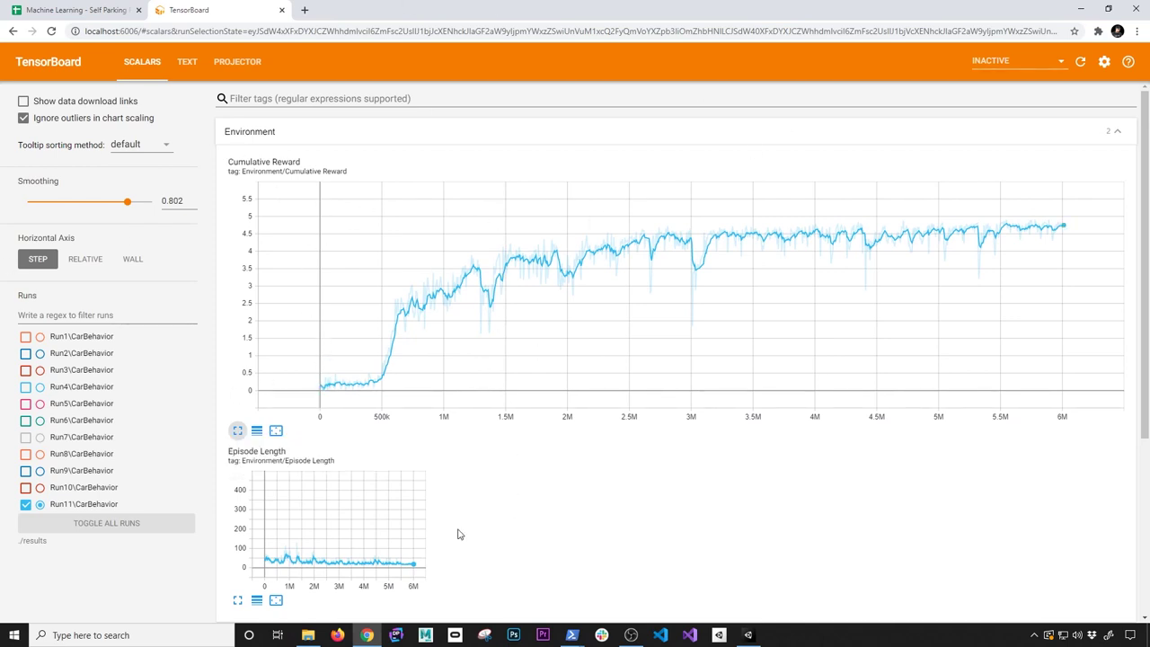
Examine Run11's Episode Length and Is Training charts.
{"action": "left_click_drag", "start_coordinate": [229, 452], "coordinate": [303, 450]}
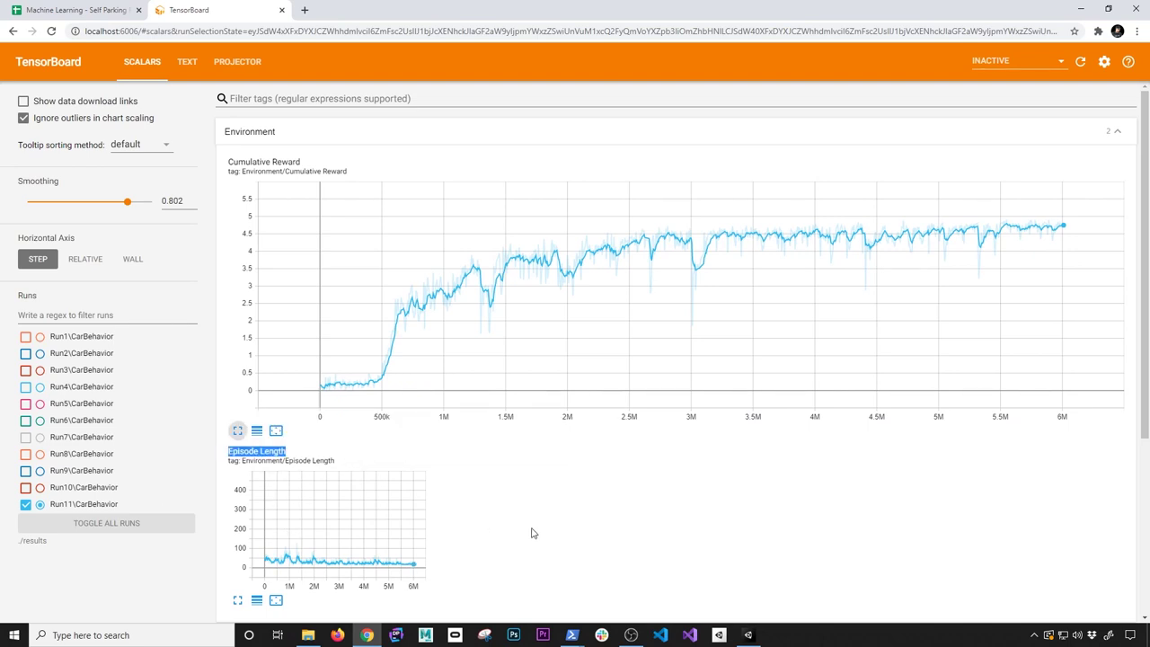
{"action": "scroll", "coordinate": [547, 521], "scroll_direction": "down", "scroll_amount": 2}
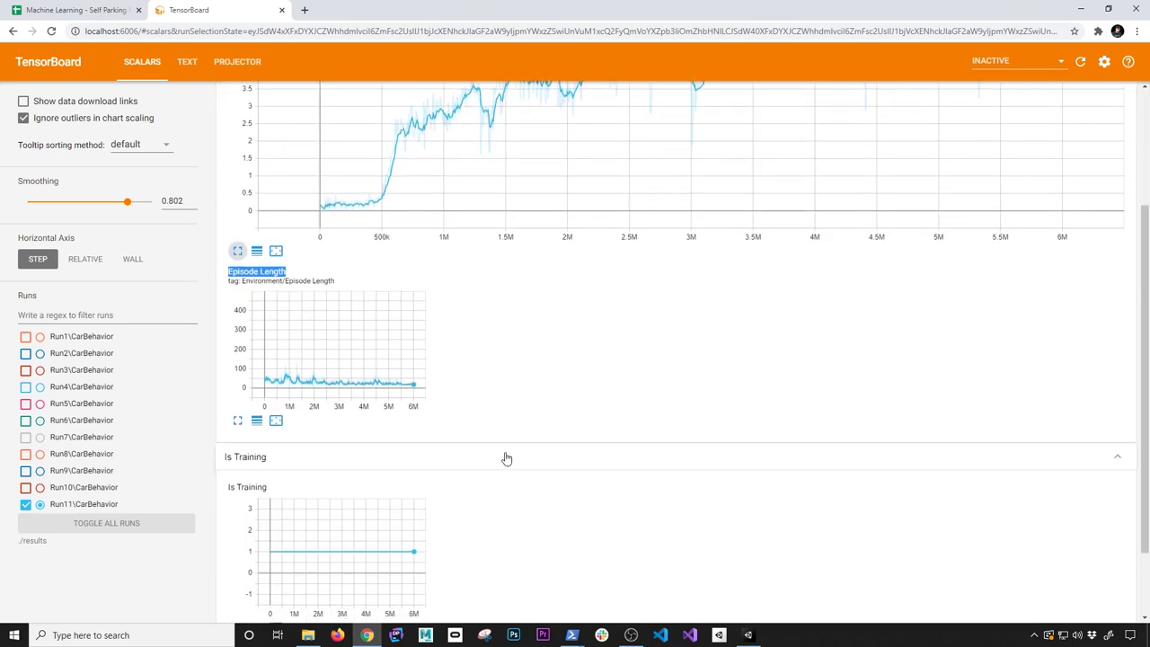
{"action": "scroll", "coordinate": [547, 343], "scroll_direction": "down", "scroll_amount": 1}
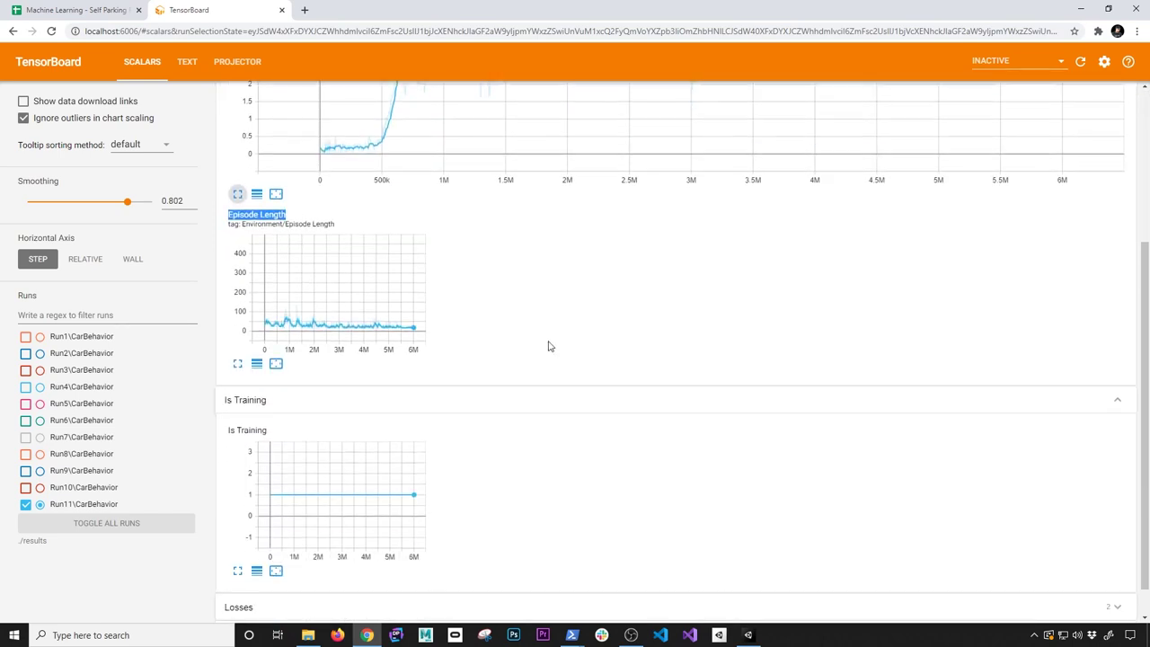
Expand the Losses and Policy chart groups for Run11 and toggle the Policy Loss chart's logarithmic y-axis.
{"action": "left_click", "coordinate": [291, 573]}
{"action": "scroll", "coordinate": [377, 548], "scroll_direction": "down", "scroll_amount": 2}
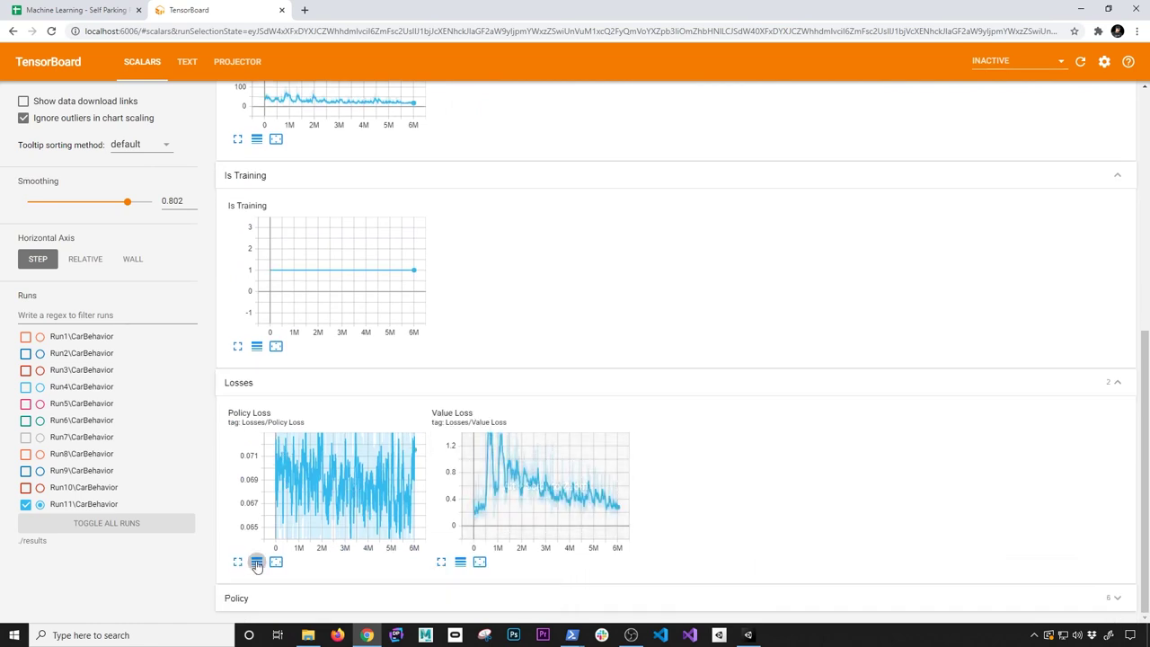
{"action": "left_click", "coordinate": [257, 562]}
{"action": "left_click", "coordinate": [319, 596]}
{"action": "scroll", "coordinate": [319, 597], "scroll_direction": "down", "scroll_amount": 3}
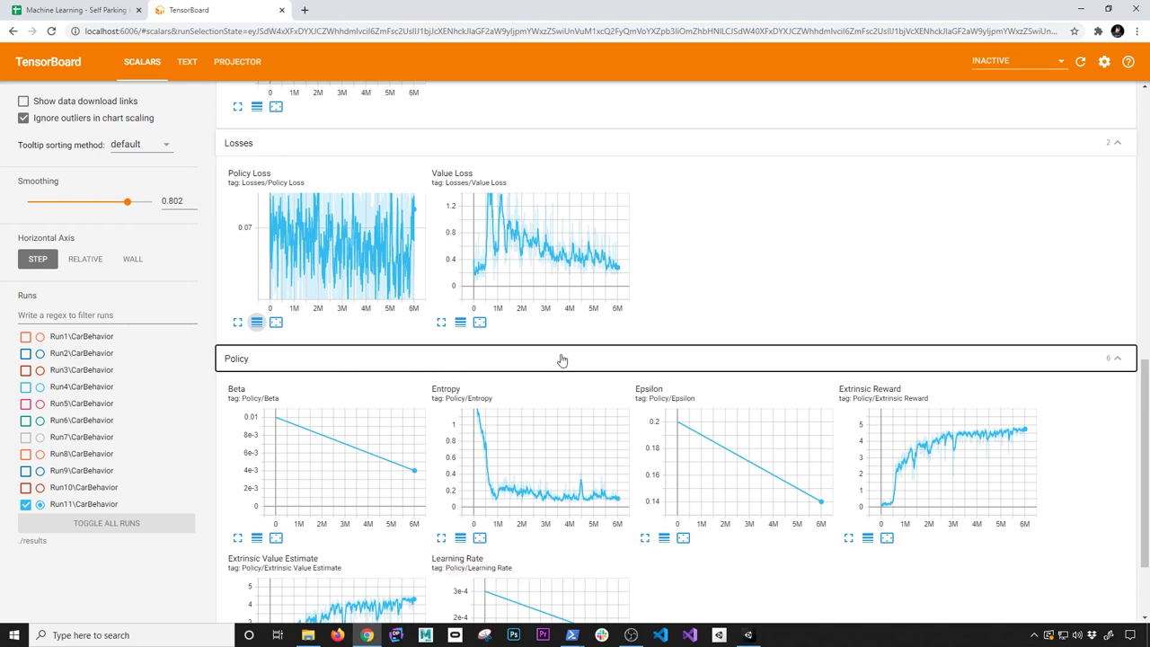
{"action": "scroll", "coordinate": [549, 359], "scroll_direction": "up", "scroll_amount": 8}
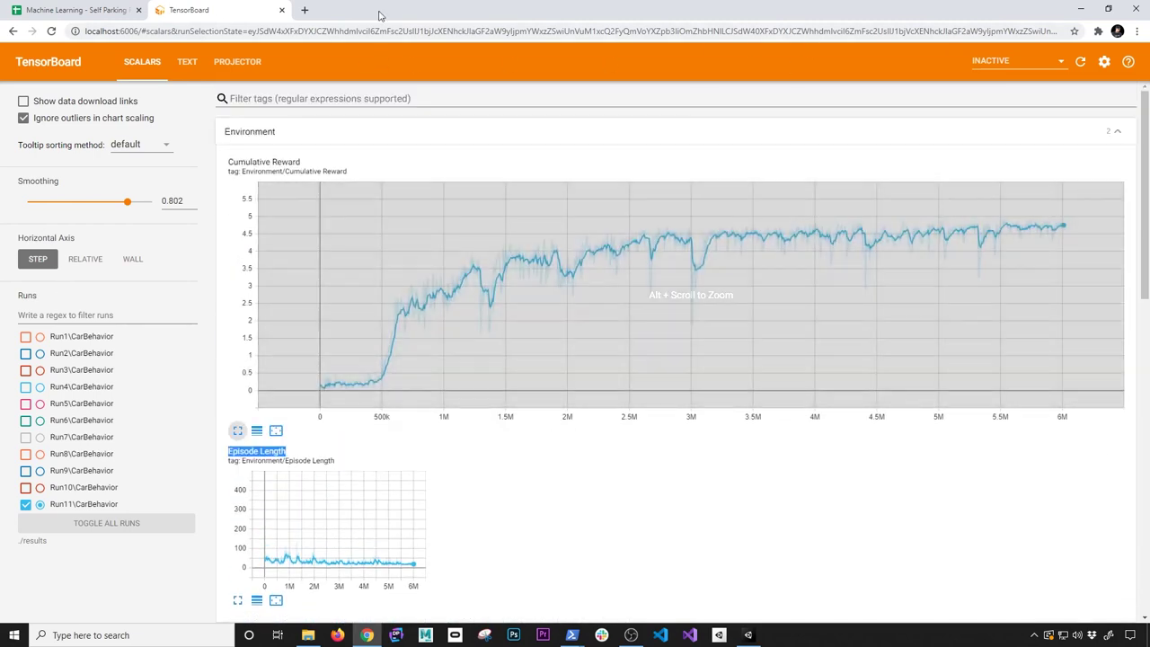
Switch to the Unity editor and leave the ParkingLotArea prefab to return to the ParkingLot scene.
{"action": "left_click", "coordinate": [1081, 9]}
{"action": "left_click", "coordinate": [829, 34]}
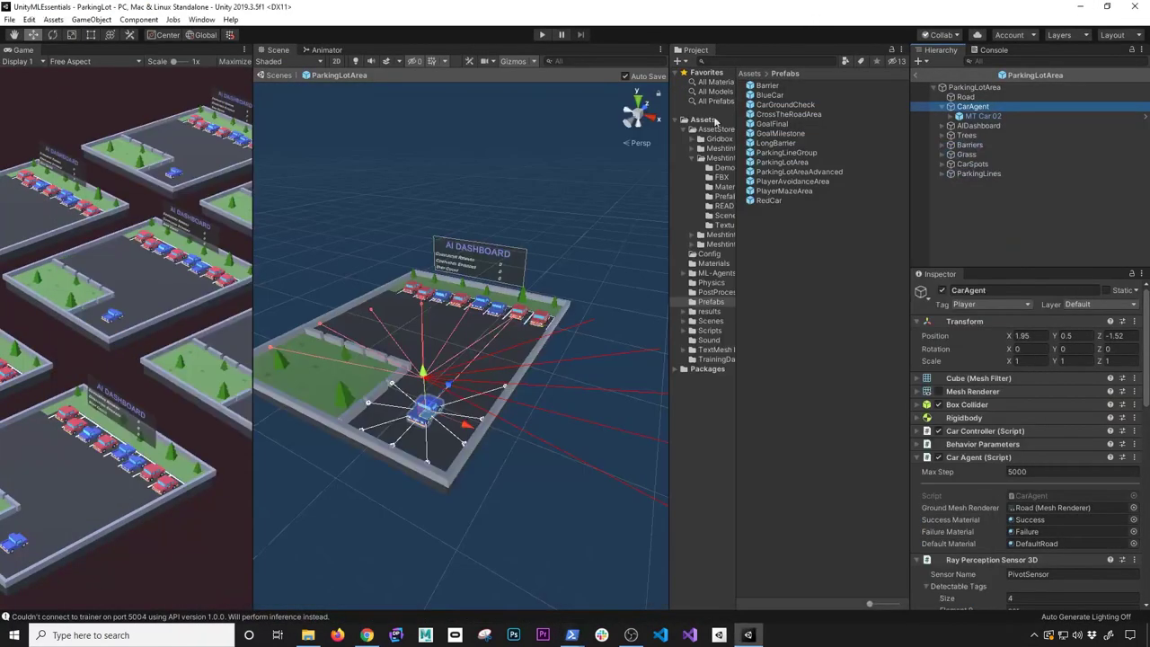
{"action": "left_click", "coordinate": [916, 75]}
{"action": "right_click_drag", "start_coordinate": [489, 224], "coordinate": [483, 193]}
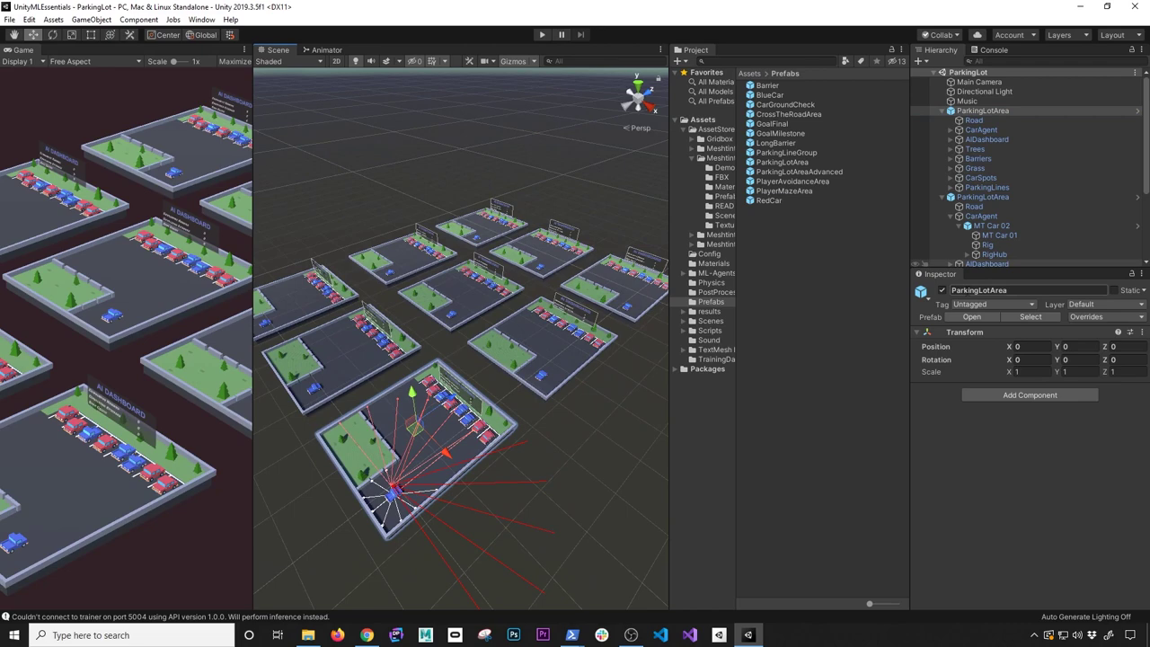
Open the ParkingLotAdvanced scene and enlarge the Scene view to inspect the nearest parking area.
{"action": "left_click", "coordinate": [711, 321]}
{"action": "double_click", "coordinate": [787, 133]}
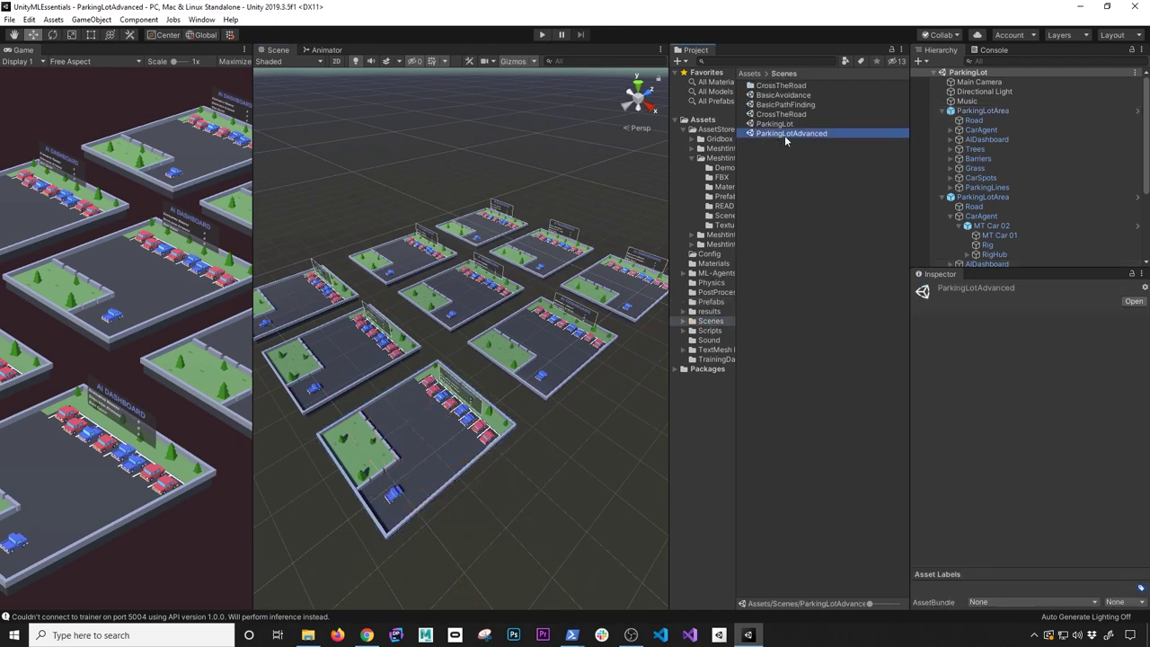
{"action": "left_click_drag", "start_coordinate": [669, 261], "coordinate": [847, 258]}
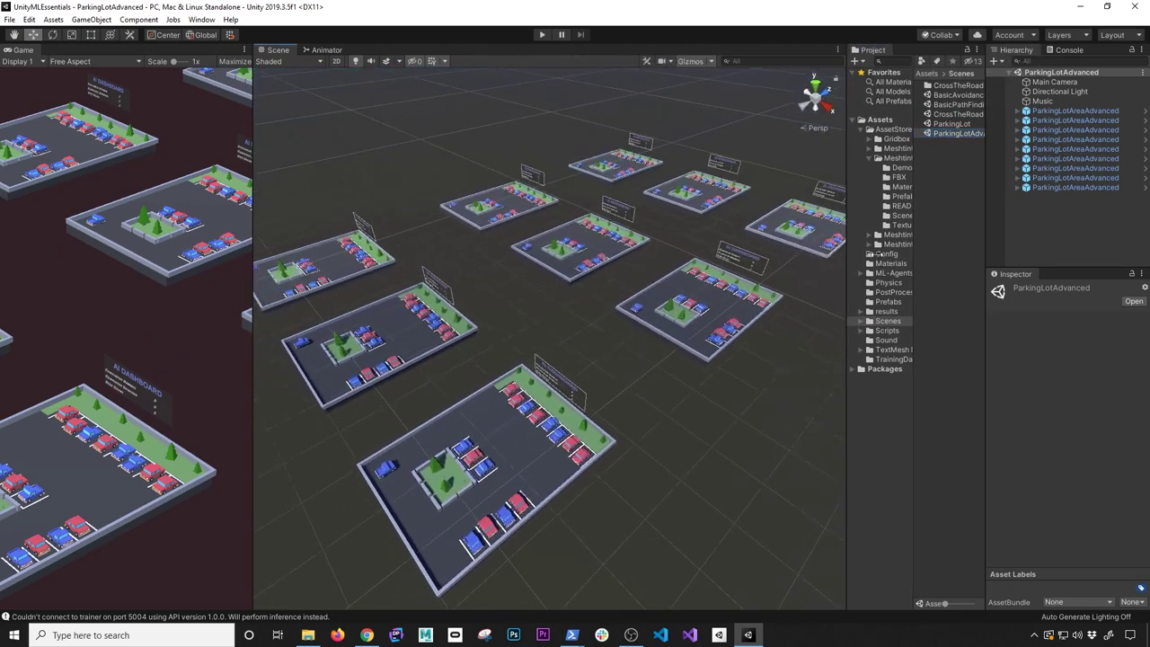
{"action": "left_click_drag", "start_coordinate": [251, 289], "coordinate": [226, 290]}
{"action": "middle_click_drag", "start_coordinate": [590, 376], "coordinate": [597, 324]}
{"action": "scroll", "coordinate": [690, 310], "scroll_direction": "up", "scroll_amount": 5}
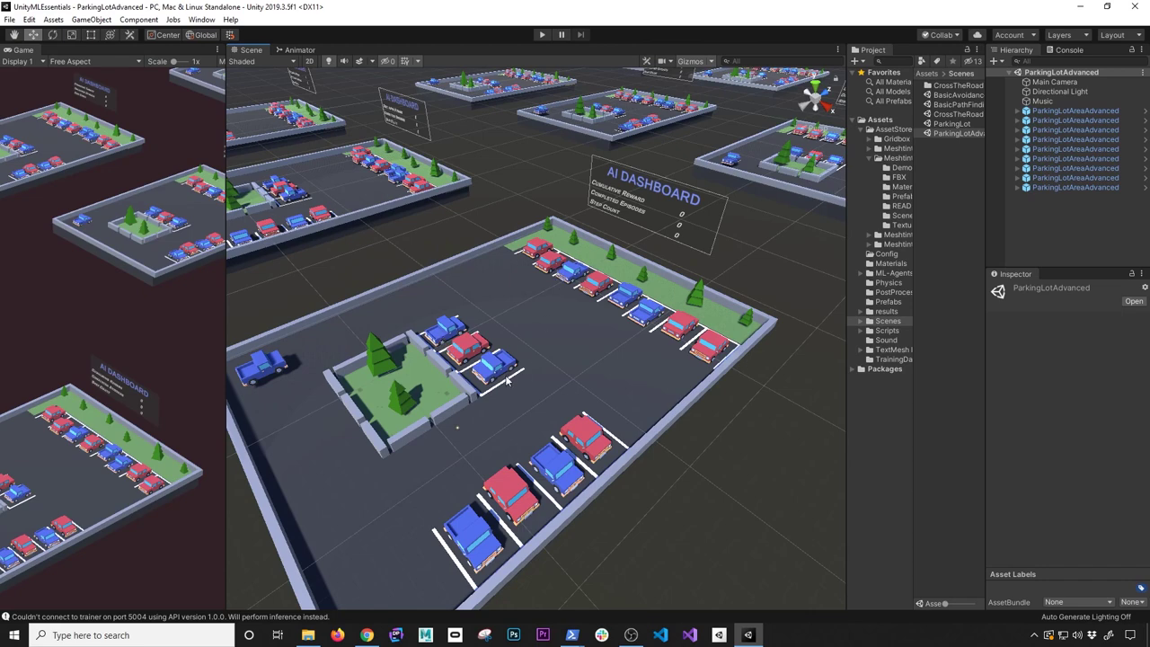
{"action": "left_click_drag", "start_coordinate": [583, 381], "coordinate": [527, 421], "text": "alt"}
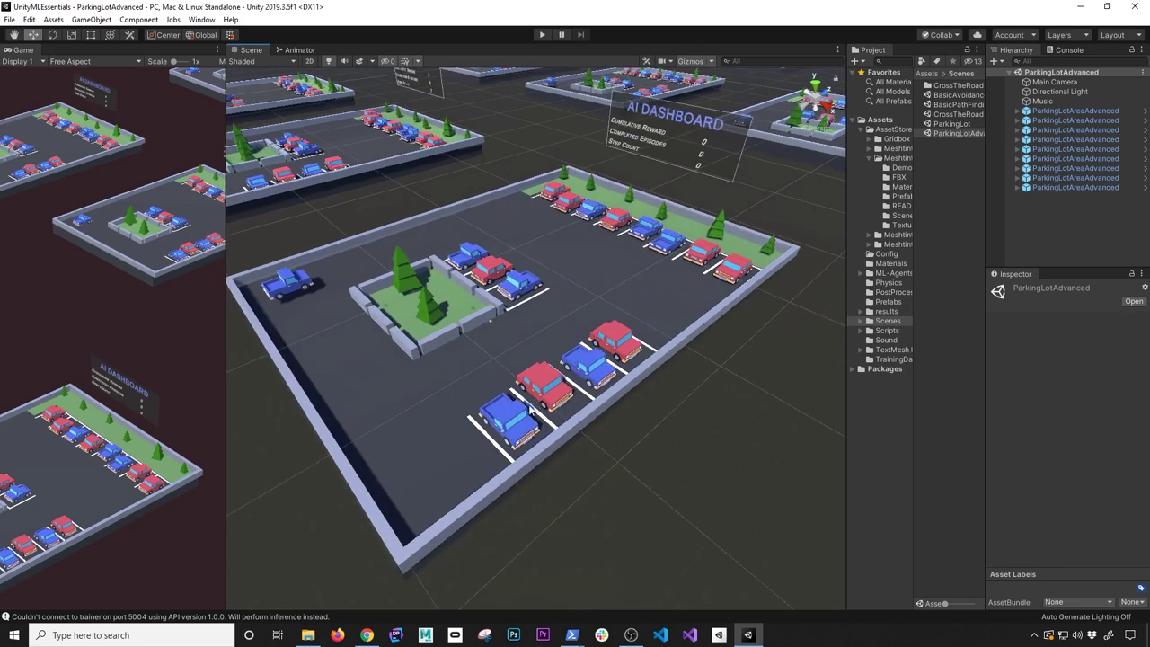
{"action": "left_click_drag", "start_coordinate": [576, 322], "coordinate": [320, 304], "text": "alt"}
{"action": "left_click_drag", "start_coordinate": [226, 325], "coordinate": [302, 326]}
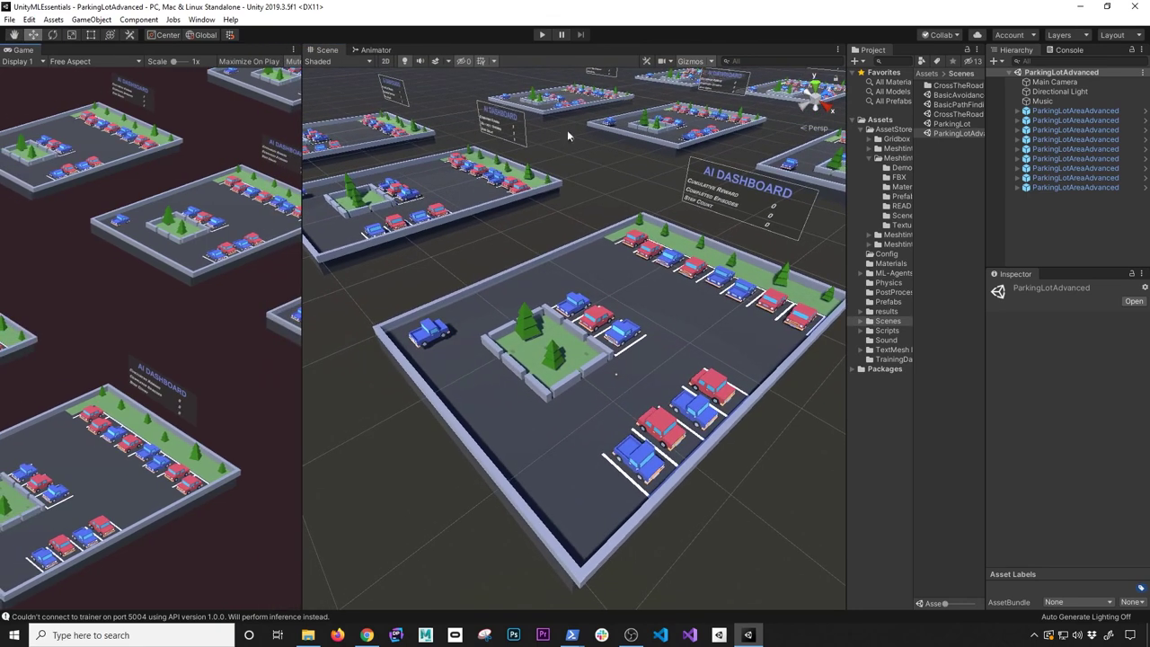
Run the ParkingLotAdvanced scene and watch the car agents drive and park across the different parking areas.
{"action": "left_click", "coordinate": [541, 35]}
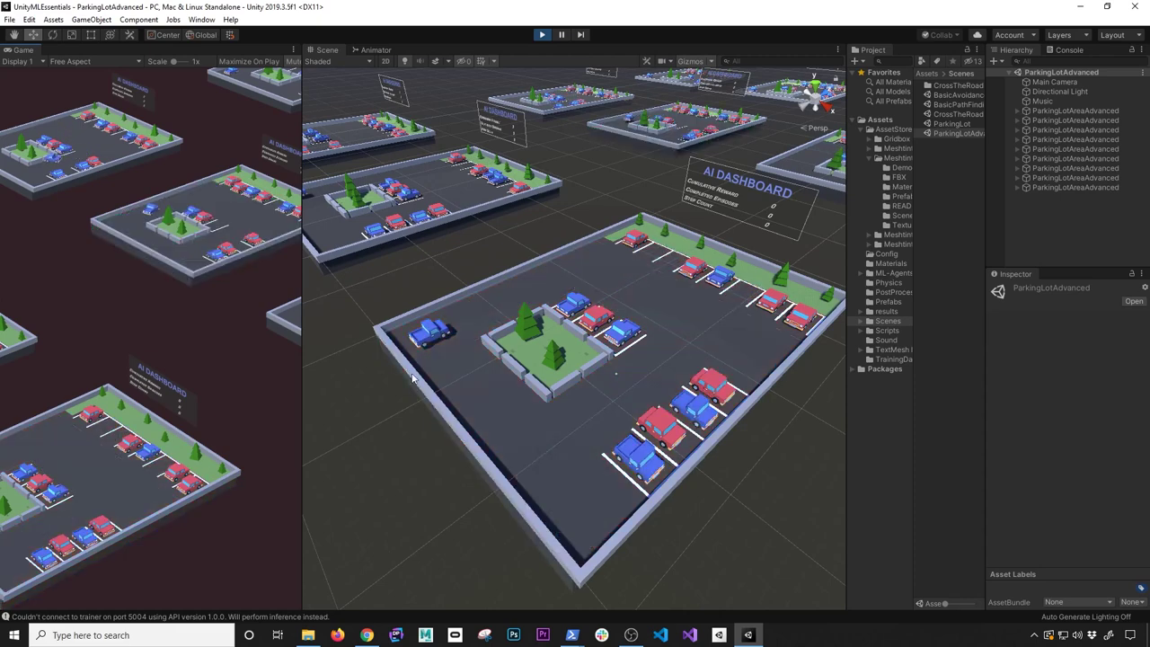
{"action": "left_click", "coordinate": [712, 301]}
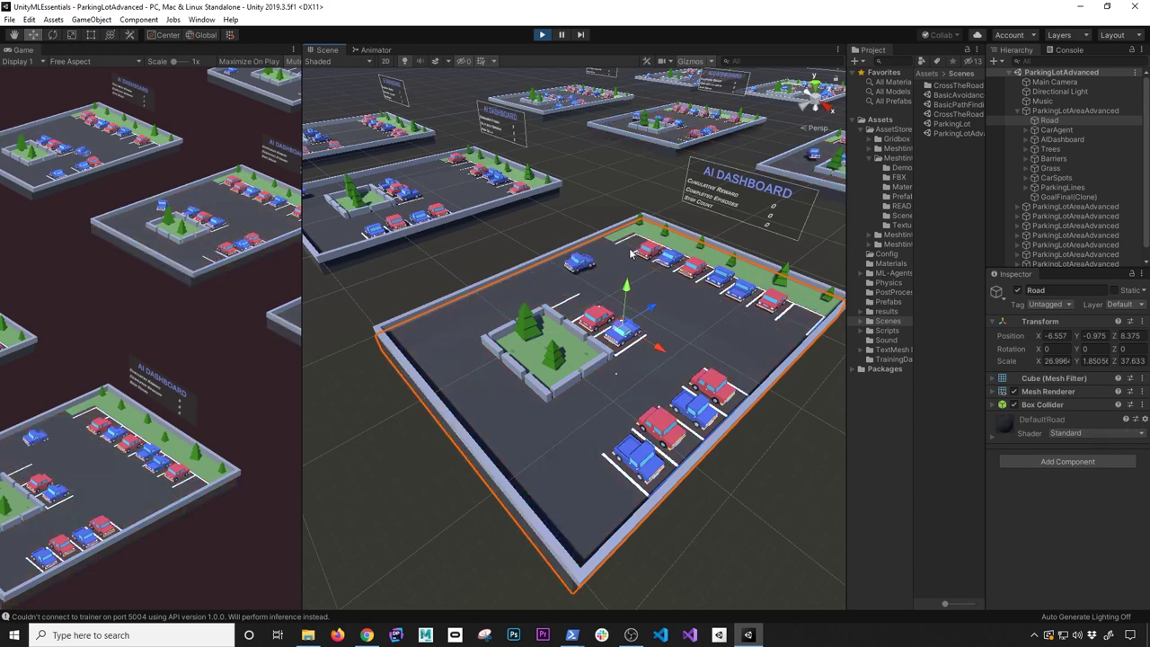
{"action": "left_click", "coordinate": [569, 203]}
{"action": "right_click_drag", "start_coordinate": [571, 198], "coordinate": [596, 312]}
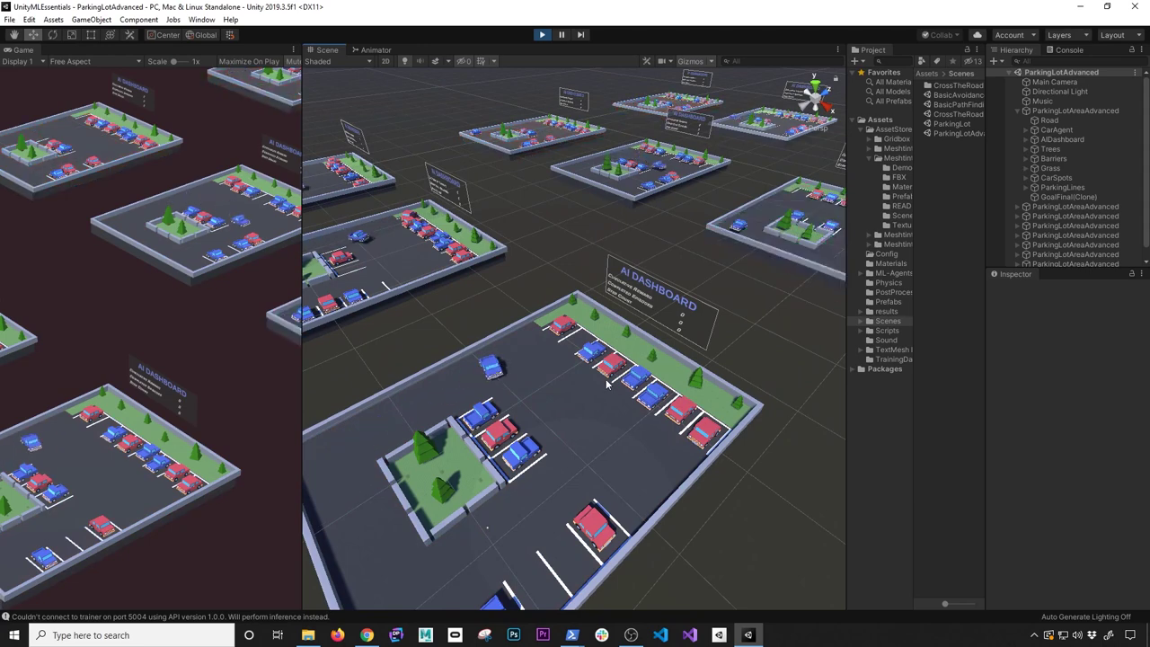
{"action": "middle_click_drag", "start_coordinate": [424, 311], "coordinate": [501, 330]}
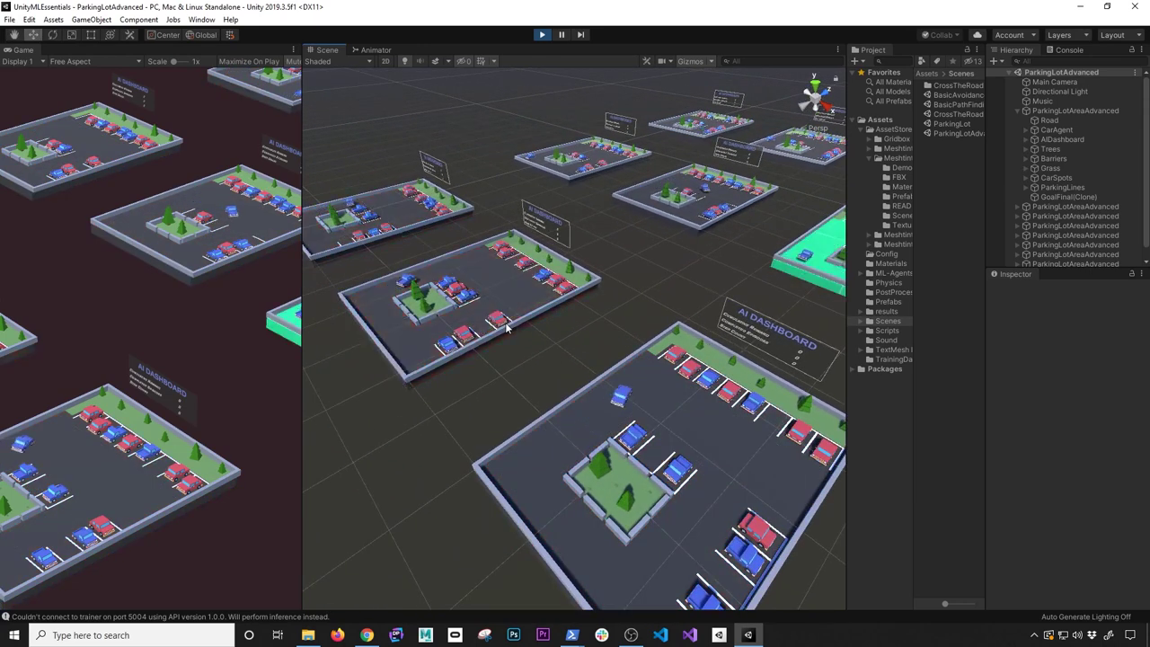
{"action": "right_click_drag", "start_coordinate": [505, 329], "coordinate": [603, 305]}
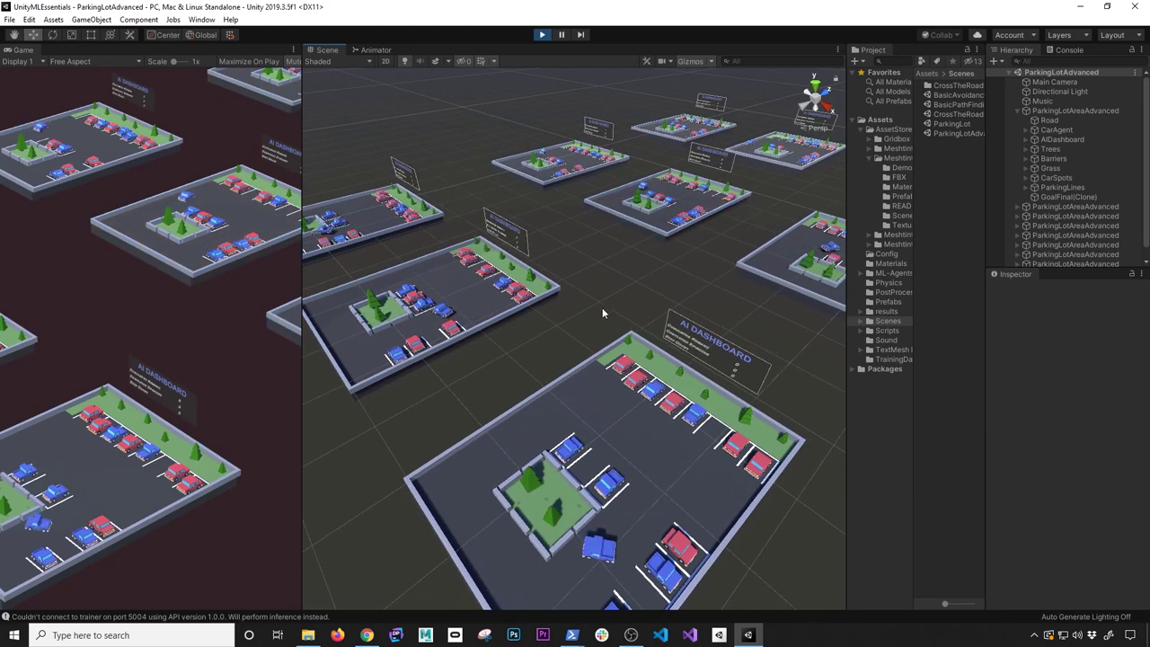
{"action": "right_click_drag", "start_coordinate": [583, 314], "coordinate": [501, 296]}
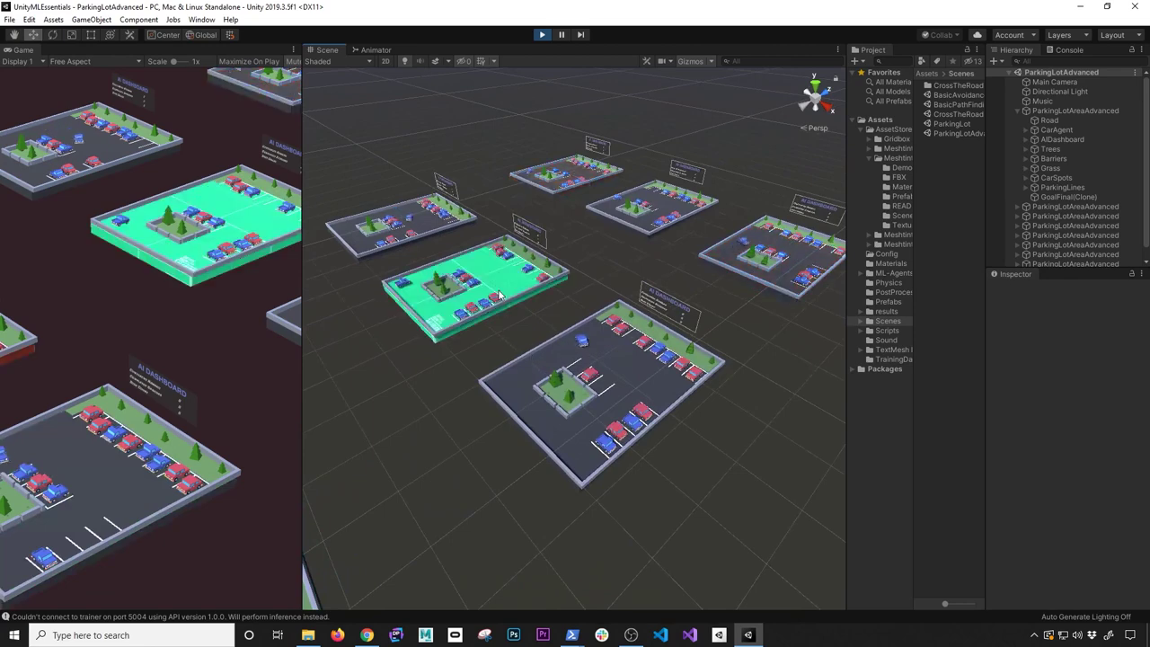
{"action": "right_click_drag", "start_coordinate": [584, 360], "coordinate": [601, 332]}
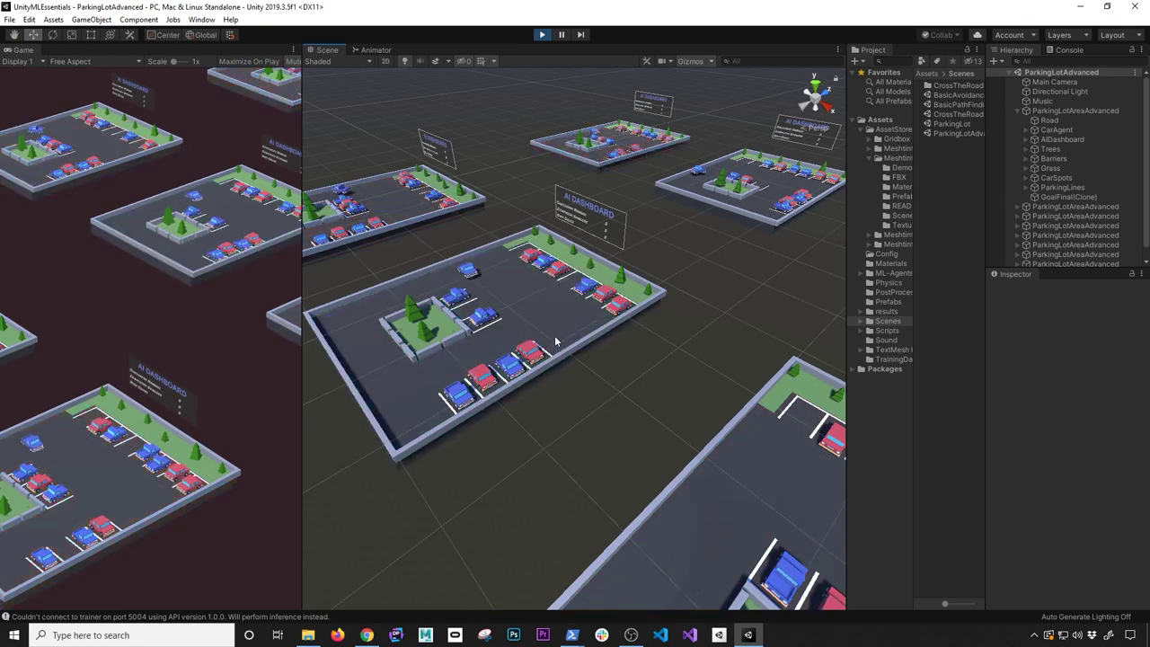
{"action": "left_click_drag", "start_coordinate": [588, 312], "coordinate": [515, 322], "text": "alt"}
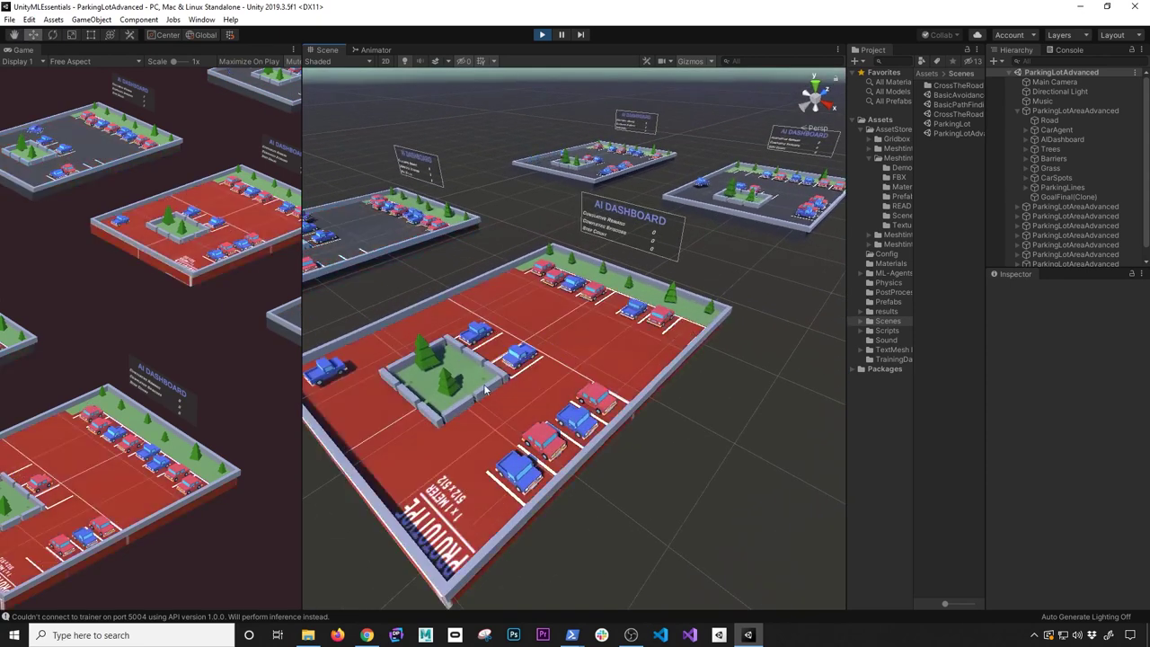
Select the CarAgent of the watched parking area and expand its Car Controller script settings.
{"action": "left_click", "coordinate": [499, 309]}
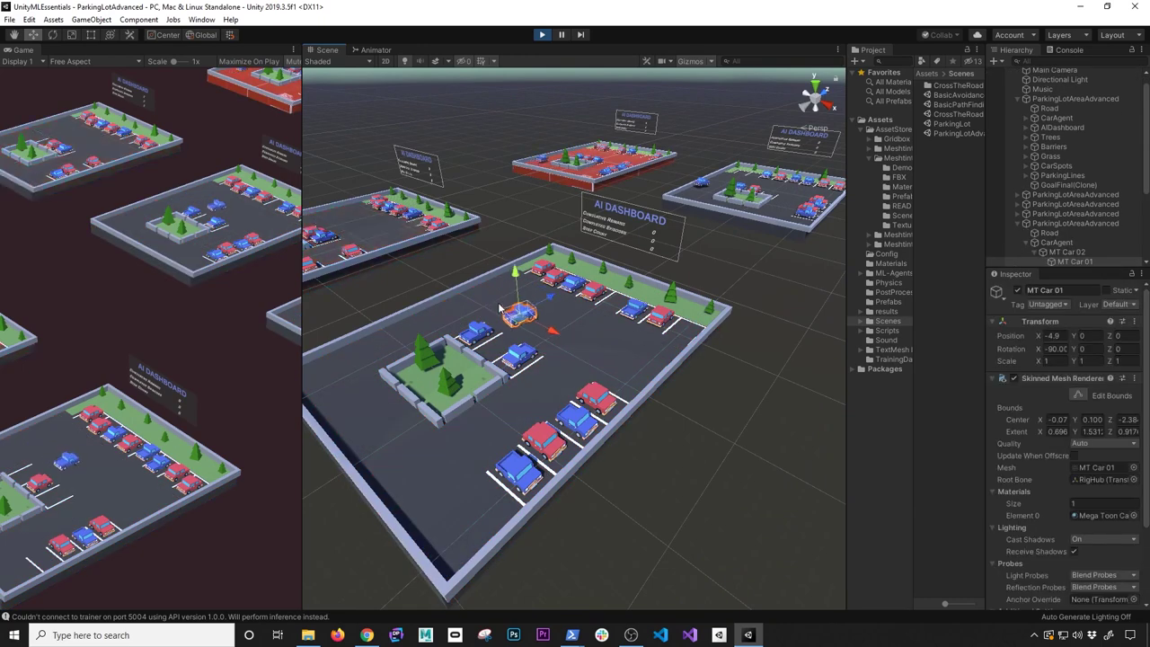
{"action": "left_click", "coordinate": [1049, 245]}
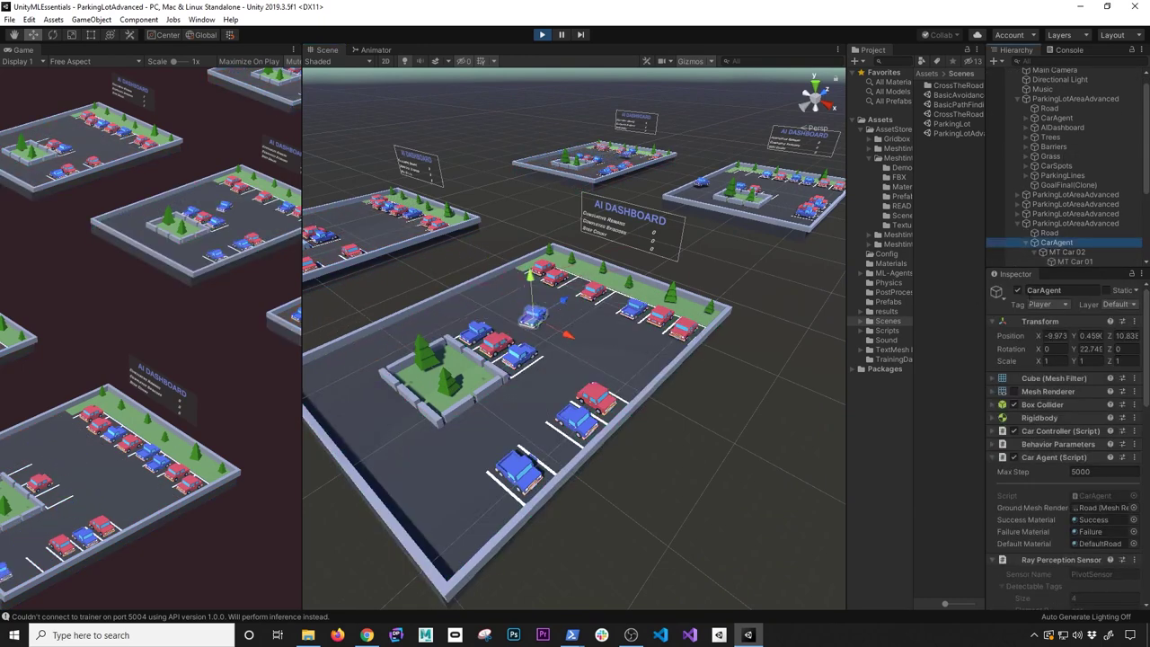
{"action": "left_click", "coordinate": [1047, 432]}
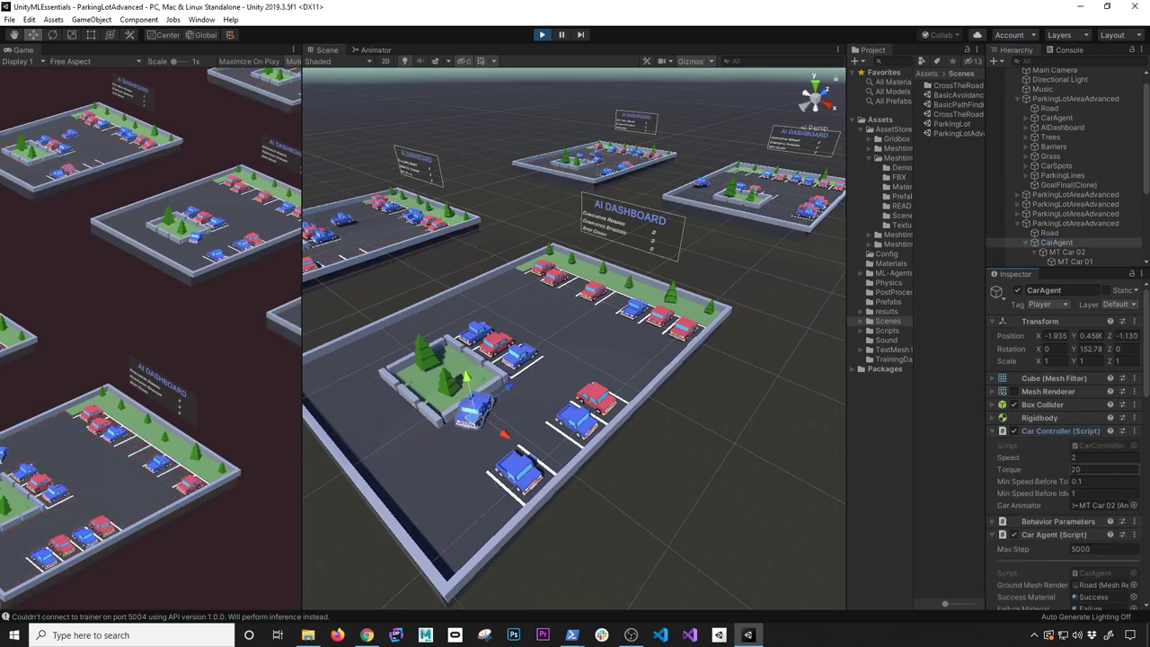
Look closer at the car beside the planted island, select it and stop the simulation.
{"action": "left_click", "coordinate": [569, 348]}
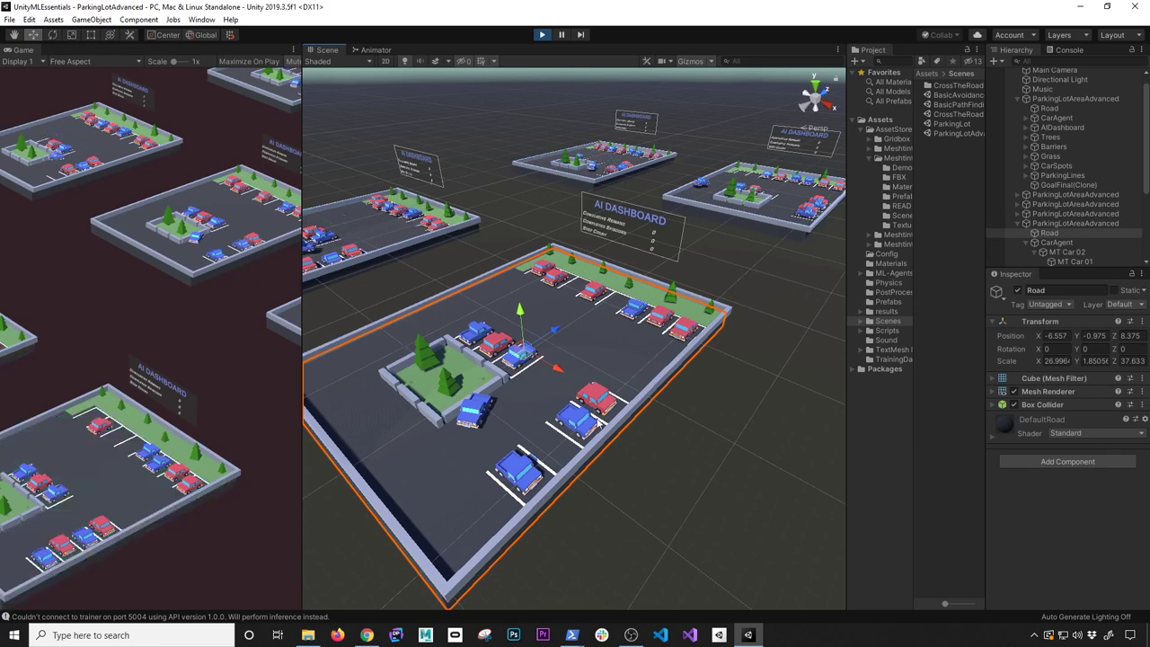
{"action": "left_click_drag", "start_coordinate": [571, 419], "coordinate": [505, 328], "text": "alt"}
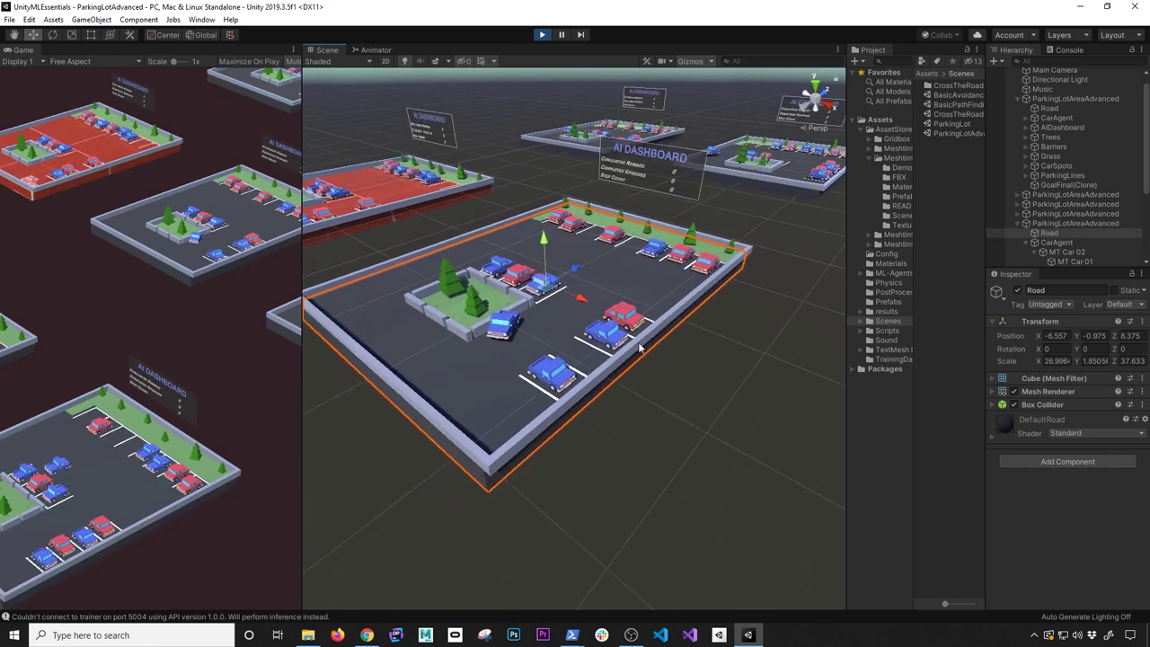
{"action": "left_click", "coordinate": [504, 325]}
{"action": "left_click", "coordinate": [541, 34]}
{"action": "scroll", "coordinate": [545, 316], "scroll_direction": "down", "scroll_amount": 3}
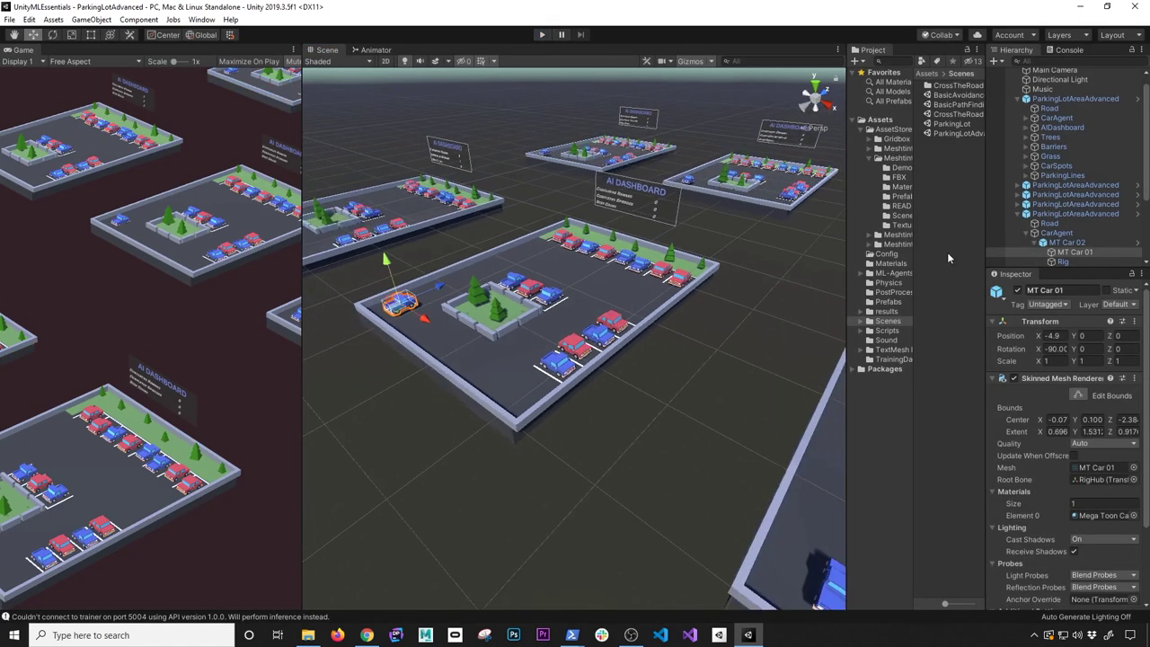
Open the ParkingLot scene, widen the Game view, and run the simulation briefly before stopping it.
{"action": "double_click", "coordinate": [952, 123]}
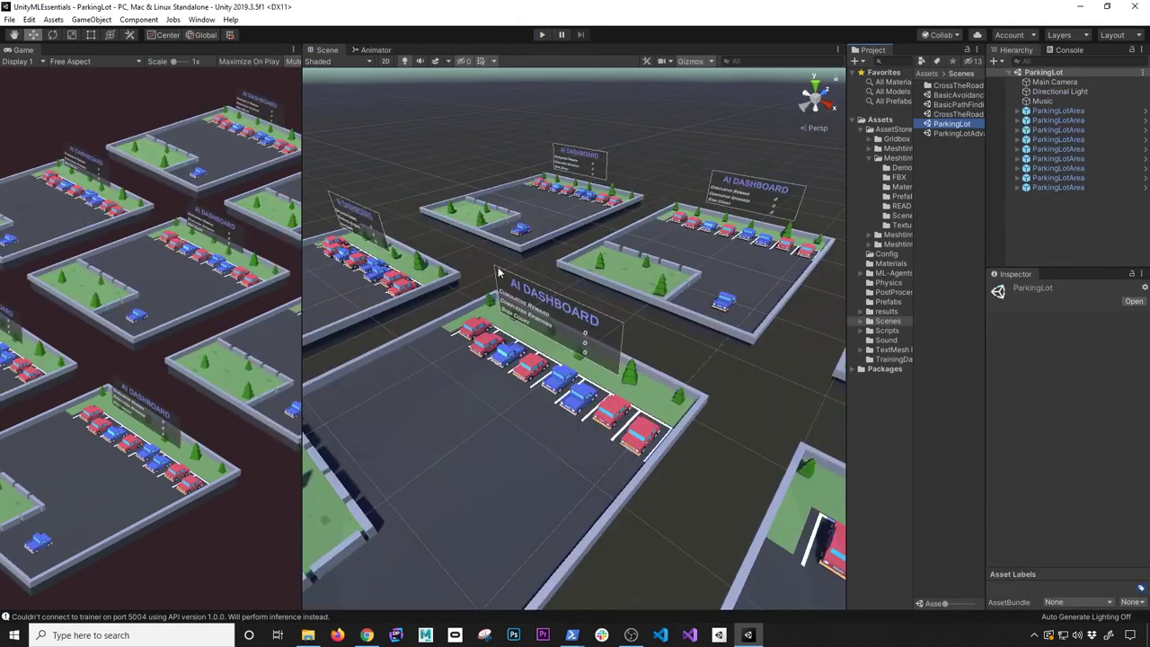
{"action": "scroll", "coordinate": [314, 286], "scroll_direction": "up", "scroll_amount": 4}
{"action": "left_click_drag", "start_coordinate": [308, 283], "coordinate": [707, 283]}
{"action": "left_click", "coordinate": [542, 35]}
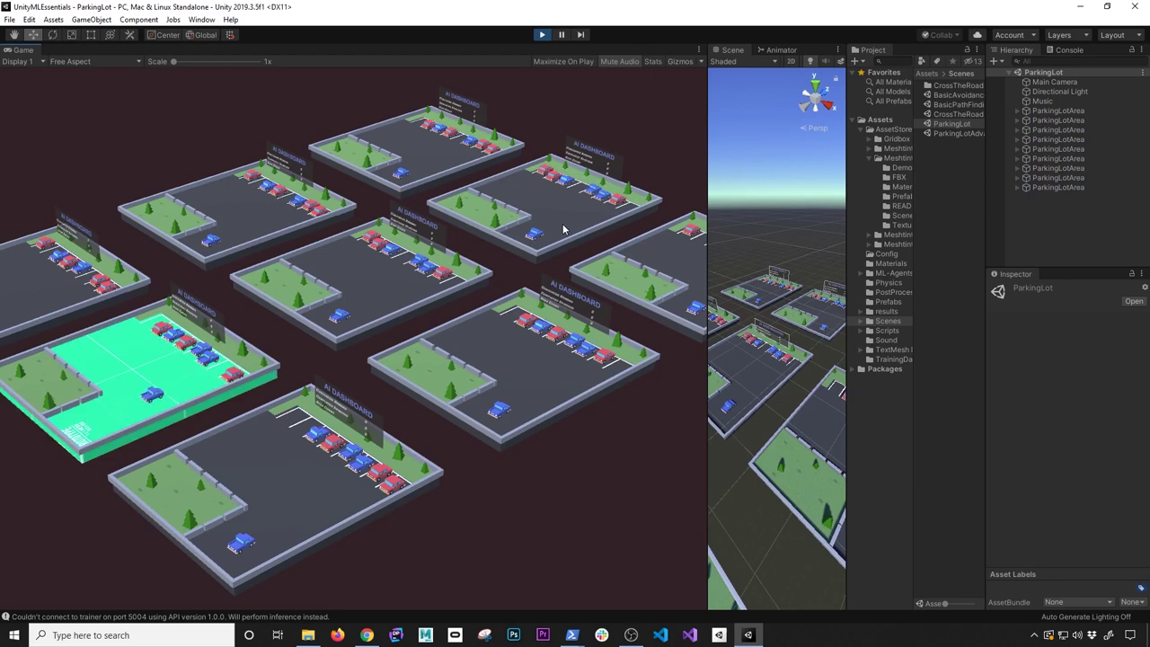
{"action": "left_click", "coordinate": [542, 34]}
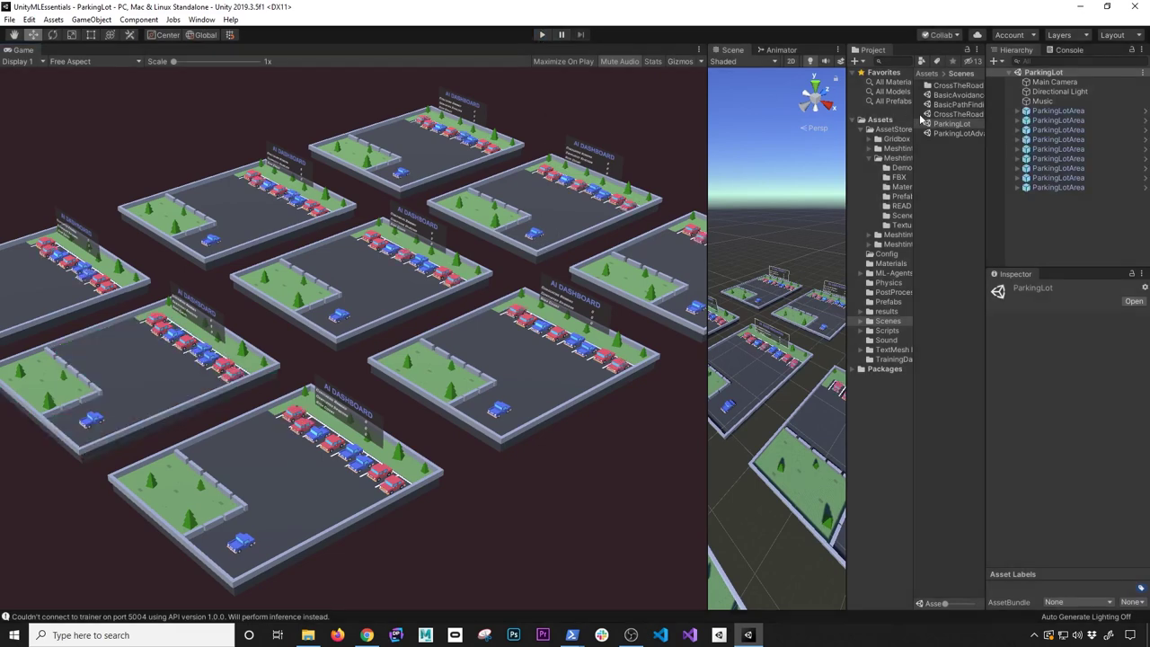
In the ParkingLotArea prefab, set the CarAgent's Max Step to 1000 and return to the ParkingLot scene.
{"action": "left_click", "coordinate": [1143, 110]}
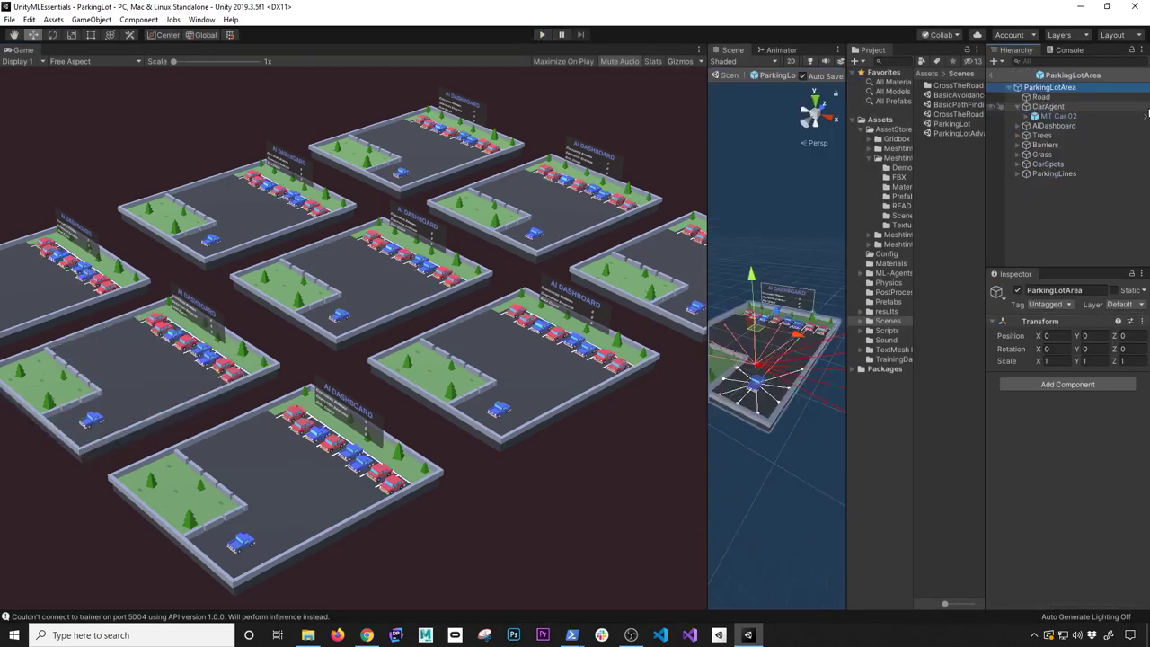
{"action": "left_click", "coordinate": [1047, 106]}
{"action": "scroll", "coordinate": [1093, 481], "scroll_direction": "down", "scroll_amount": 5}
{"action": "scroll", "coordinate": [1094, 480], "scroll_direction": "down", "scroll_amount": 3}
{"action": "scroll", "coordinate": [1096, 466], "scroll_direction": "up", "scroll_amount": 3}
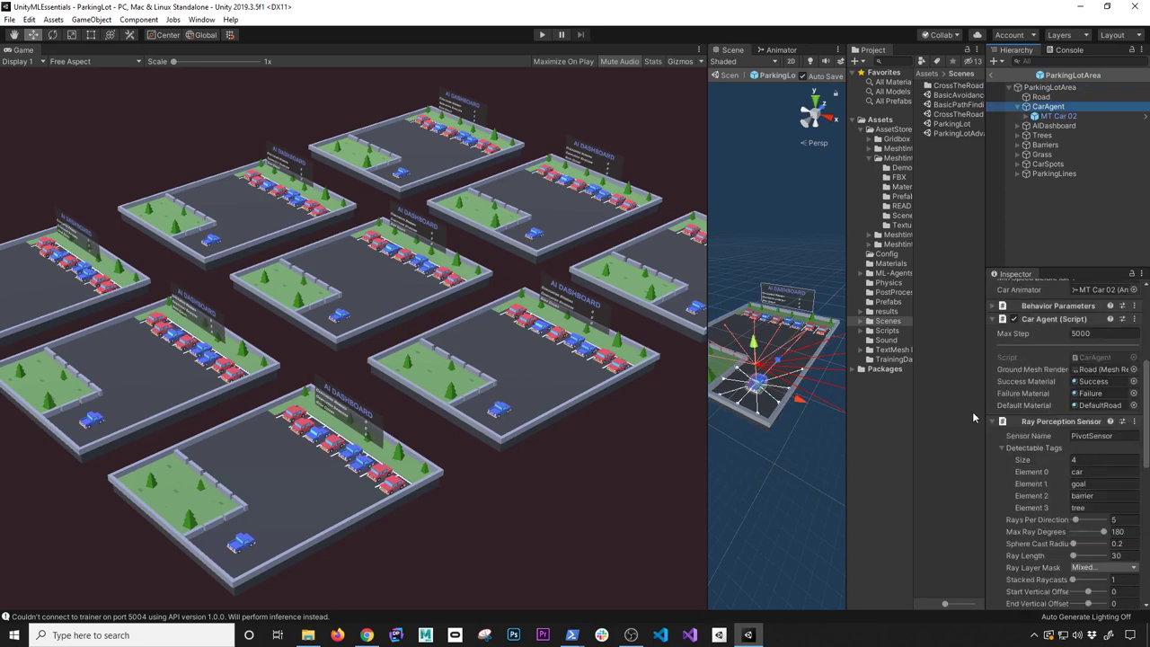
{"action": "left_click_drag", "start_coordinate": [982, 407], "coordinate": [880, 407]}
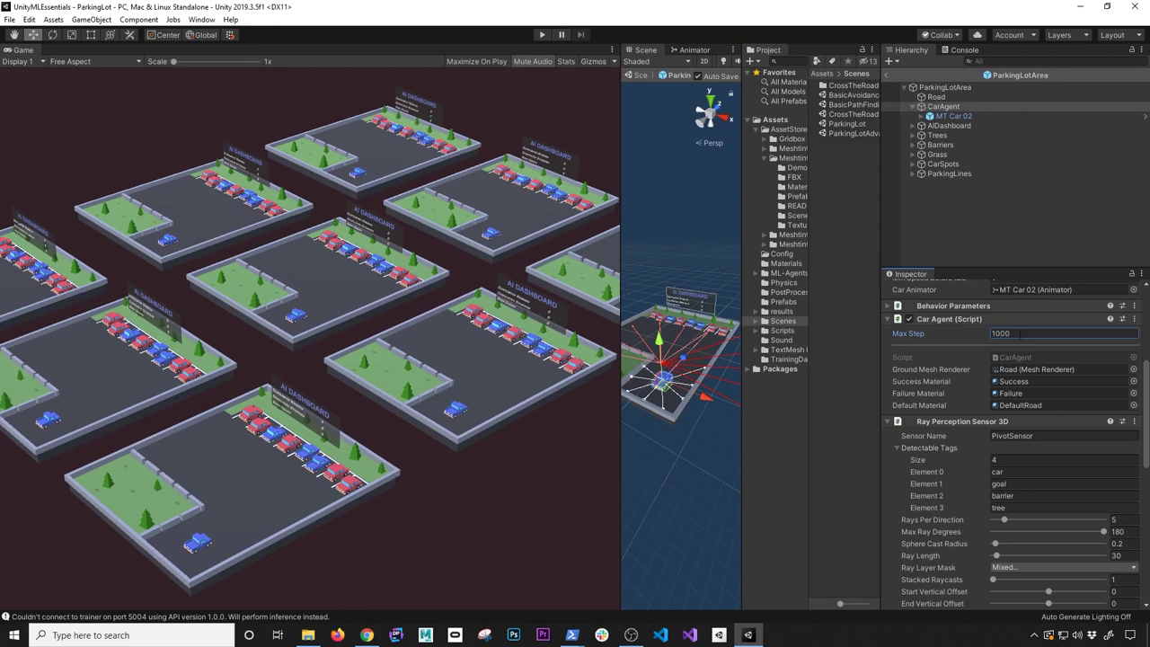
{"action": "scroll", "coordinate": [1012, 332], "scroll_direction": "down", "scroll_amount": 5}
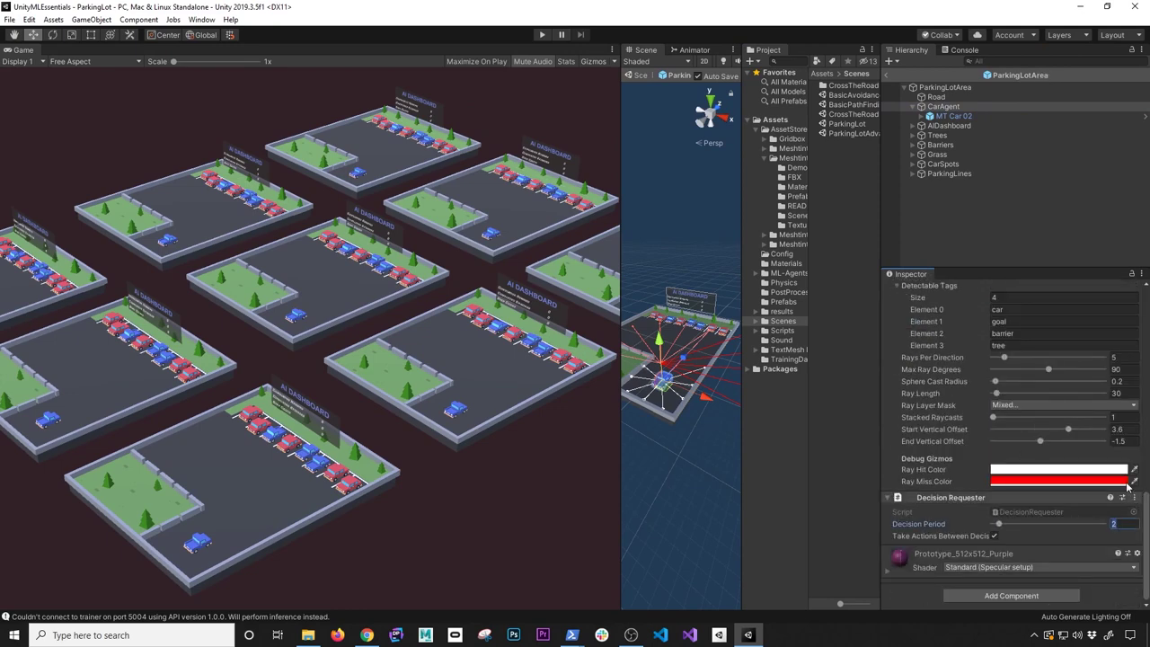
{"action": "scroll", "coordinate": [1066, 324], "scroll_direction": "up", "scroll_amount": 10}
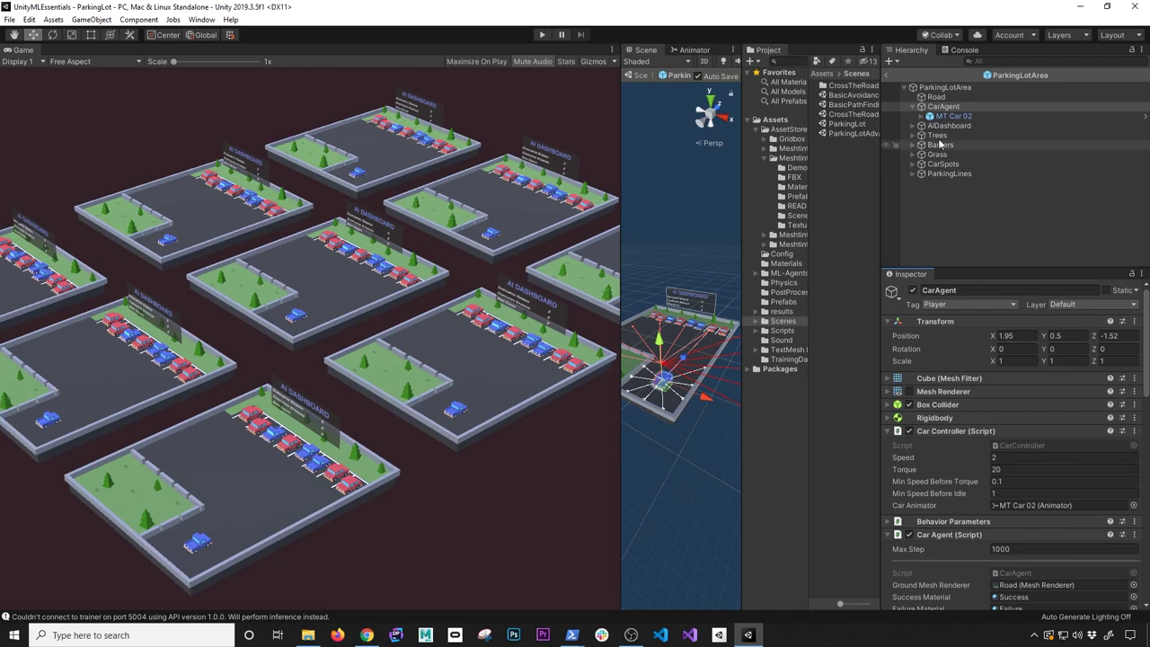
{"action": "left_click", "coordinate": [887, 75]}
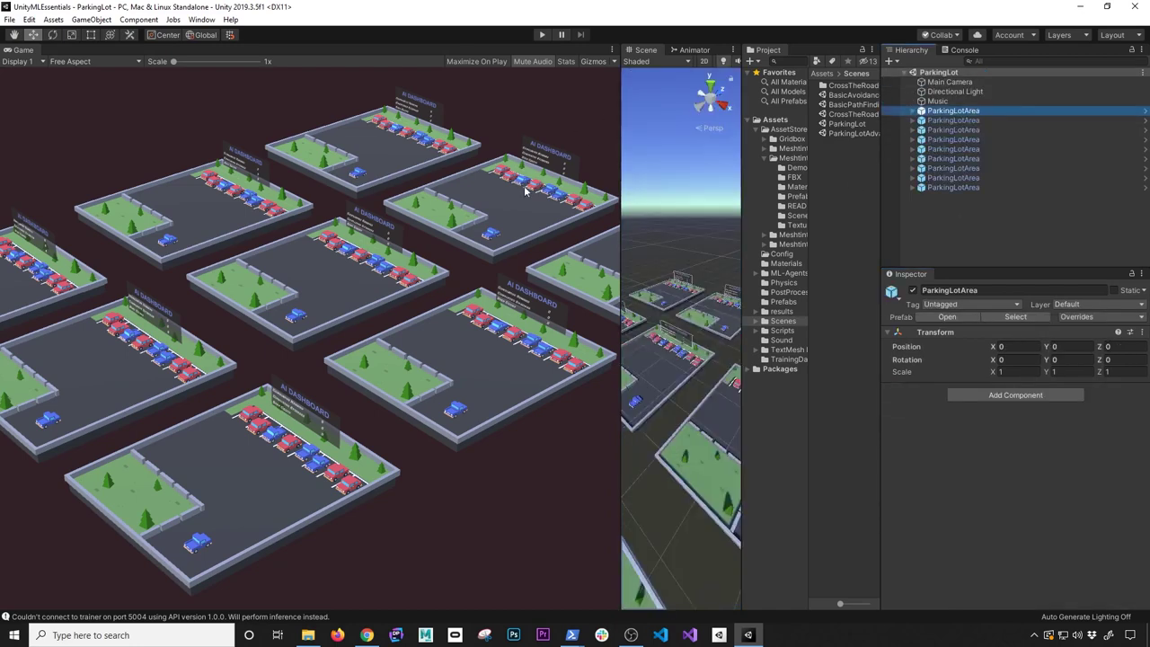
Enlarge the Scene view to look over all the parking areas, and widen the Game view again.
{"action": "left_click_drag", "start_coordinate": [619, 181], "coordinate": [375, 332]}
{"action": "left_click_drag", "start_coordinate": [515, 335], "coordinate": [540, 272], "text": "alt"}
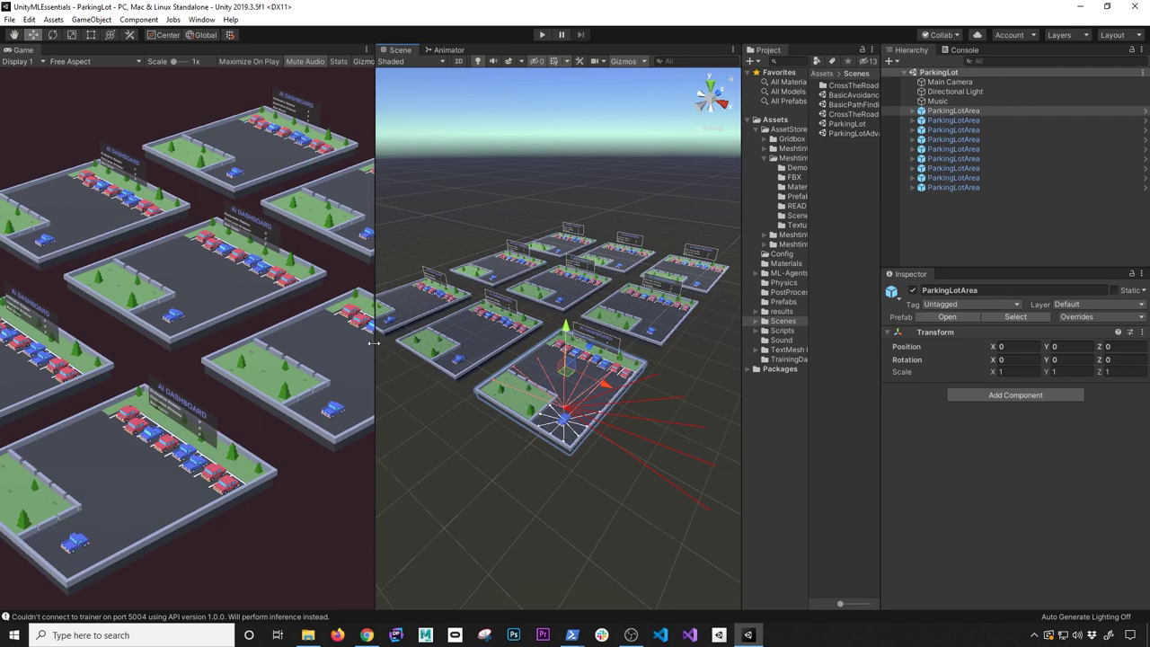
{"action": "left_click_drag", "start_coordinate": [374, 342], "coordinate": [583, 354]}
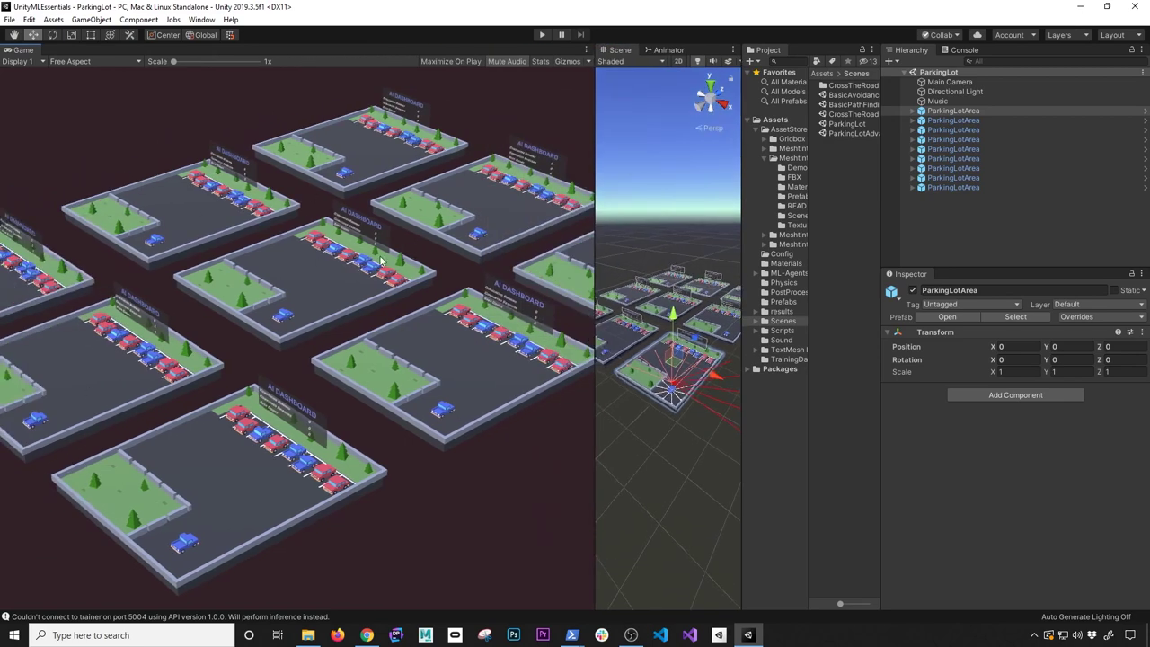